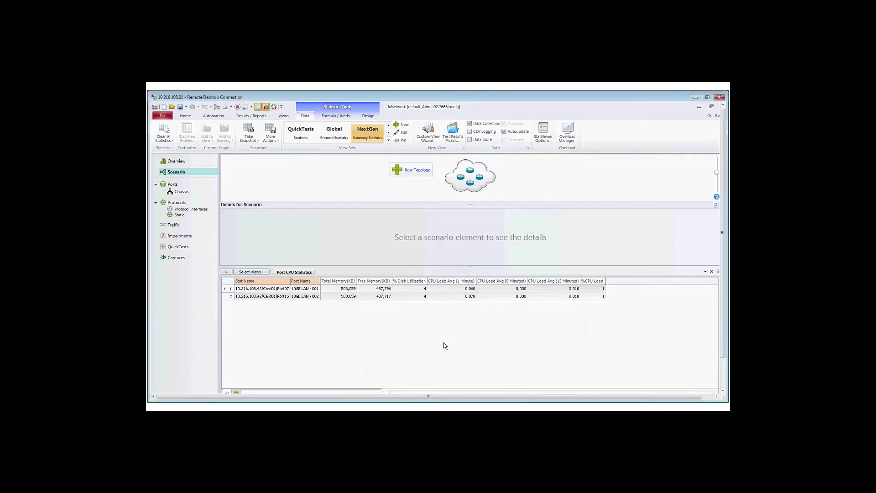
- Create a new topology on port 10GE LAN - 001 with the NextGen PCCv4 protocol
{"action": "left_click", "coordinate": [411, 170]}
{"action": "left_click", "coordinate": [350, 283]}
{"action": "left_click", "coordinate": [491, 209]}
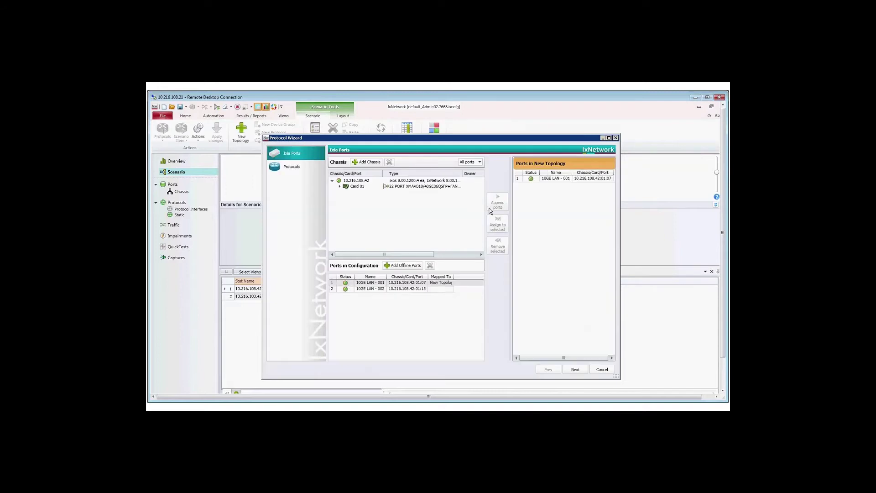
{"action": "left_click", "coordinate": [576, 369]}
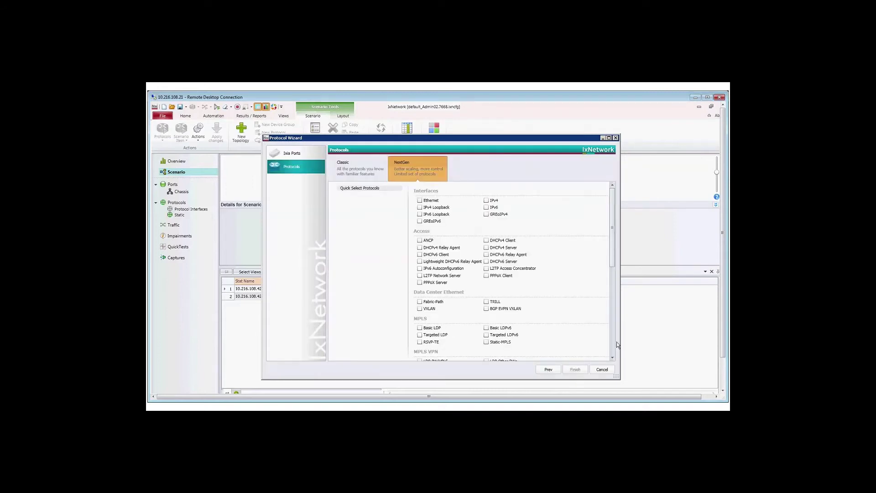
{"action": "scroll", "coordinate": [482, 333], "scroll_direction": "down", "scroll_amount": 10}
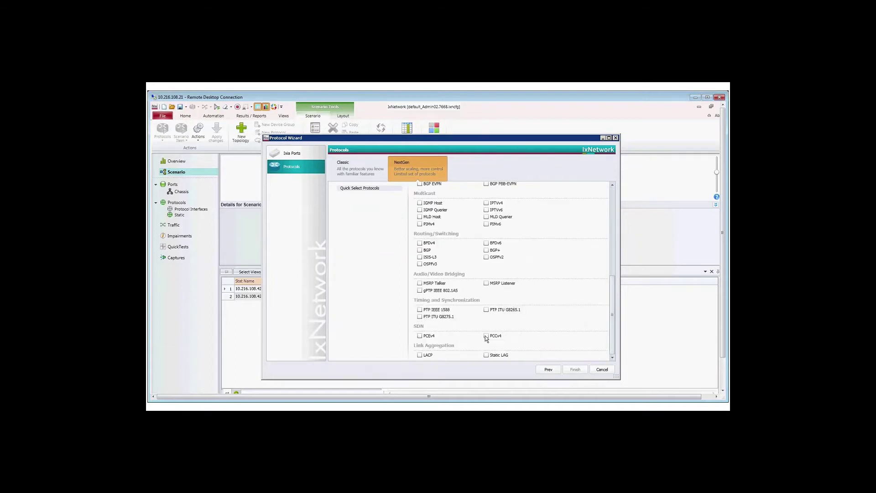
{"action": "left_click", "coordinate": [487, 336]}
{"action": "left_click", "coordinate": [576, 370]}
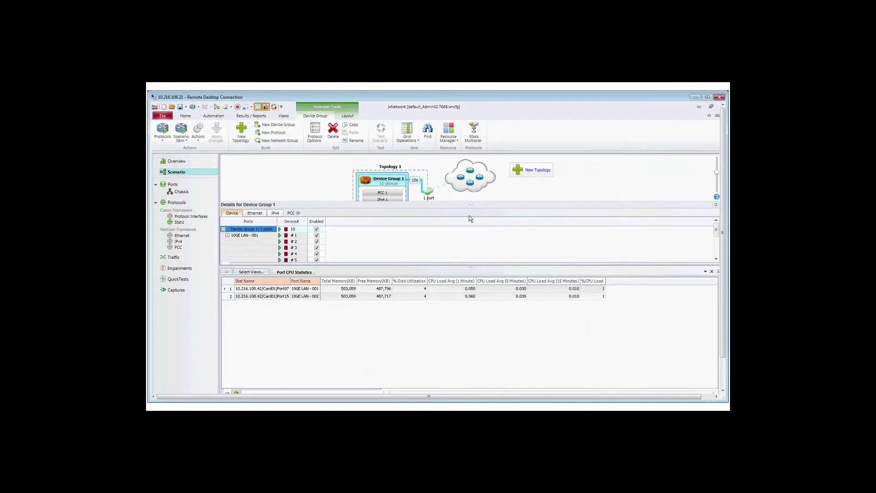
- Set the IPv4 1 addresses in Topology 1 to increment from 11.1.1.2 with a step of 0.0.0.1
{"action": "left_click_drag", "start_coordinate": [474, 206], "coordinate": [470, 314]}
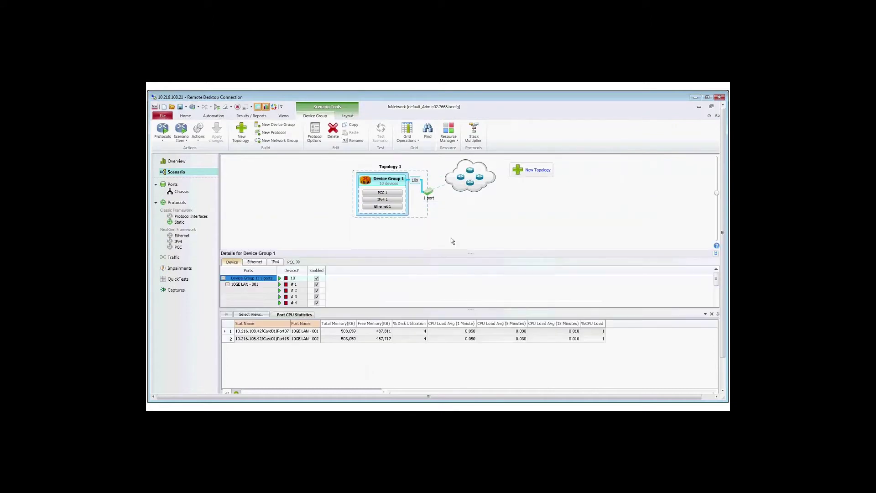
{"action": "left_click", "coordinate": [383, 201]}
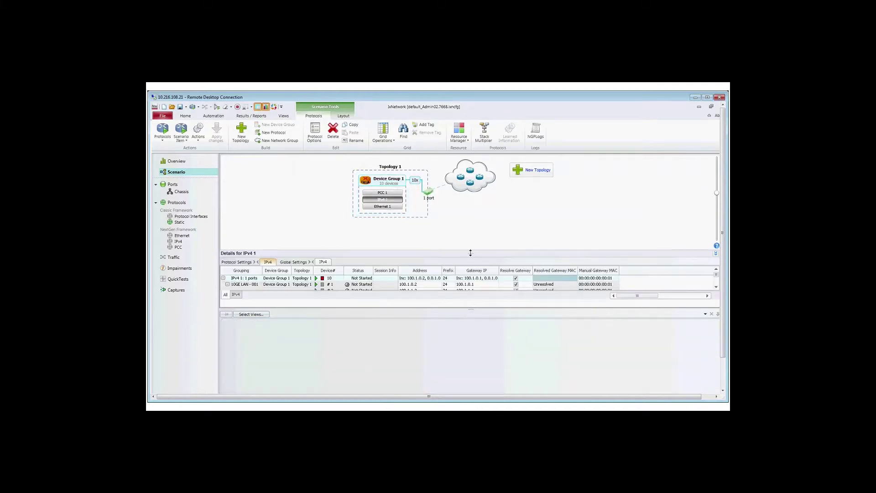
{"action": "left_click_drag", "start_coordinate": [471, 253], "coordinate": [471, 216]}
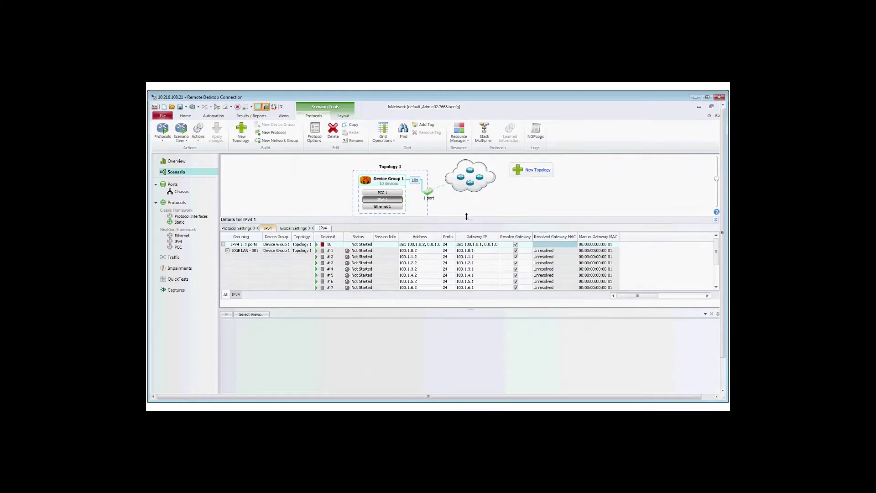
{"action": "left_click", "coordinate": [439, 244]}
{"action": "left_click", "coordinate": [439, 243]}
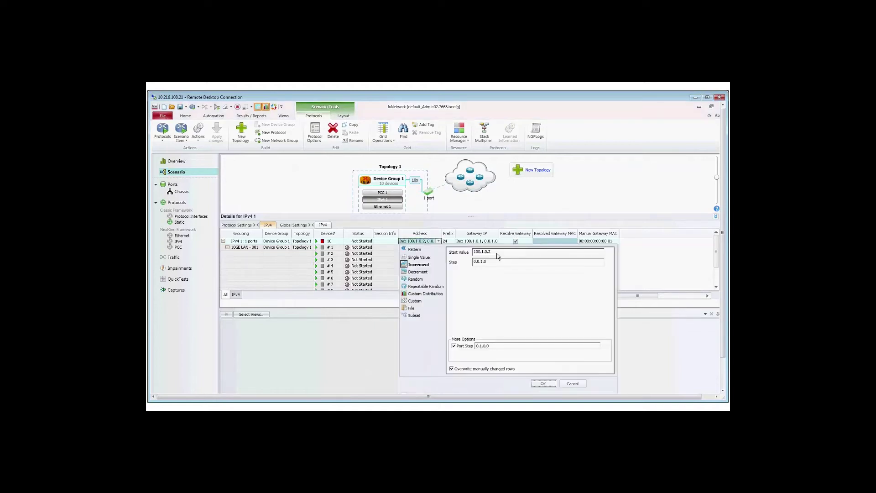
{"action": "type", "text": "11.1.1.2"}
{"action": "left_click", "coordinate": [491, 262]}
{"action": "left_click_drag", "start_coordinate": [491, 261], "coordinate": [449, 267]}
{"action": "type", "text": "0"}
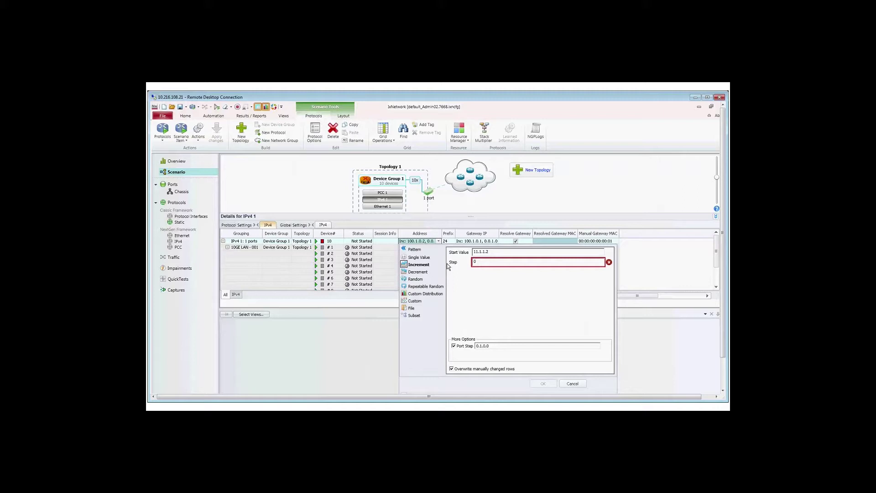
{"action": "type", "text": ".0.0.1"}
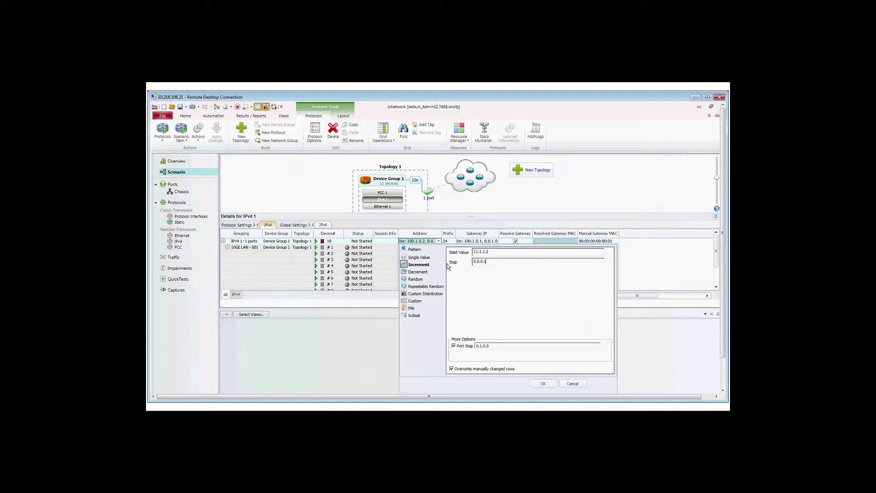
{"action": "left_click", "coordinate": [543, 385]}
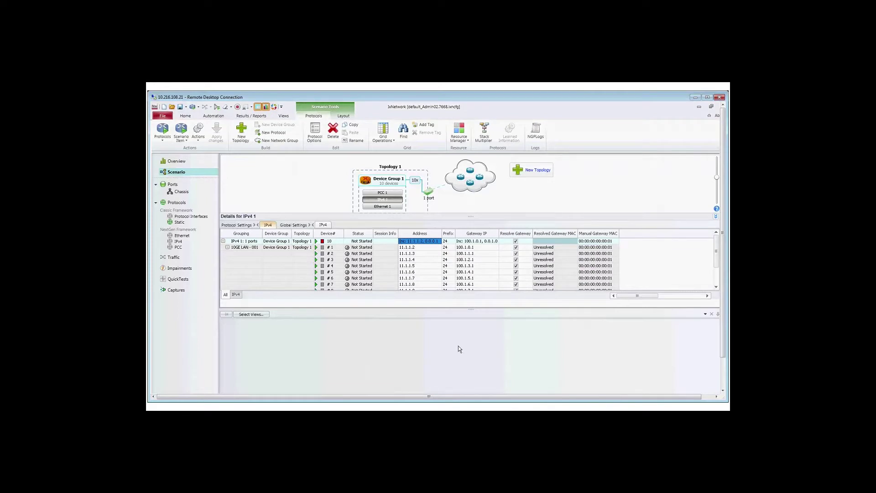
- Set the gateway IP of all IPv4 1 devices to 11.1.1.1
{"action": "left_click", "coordinate": [479, 241]}
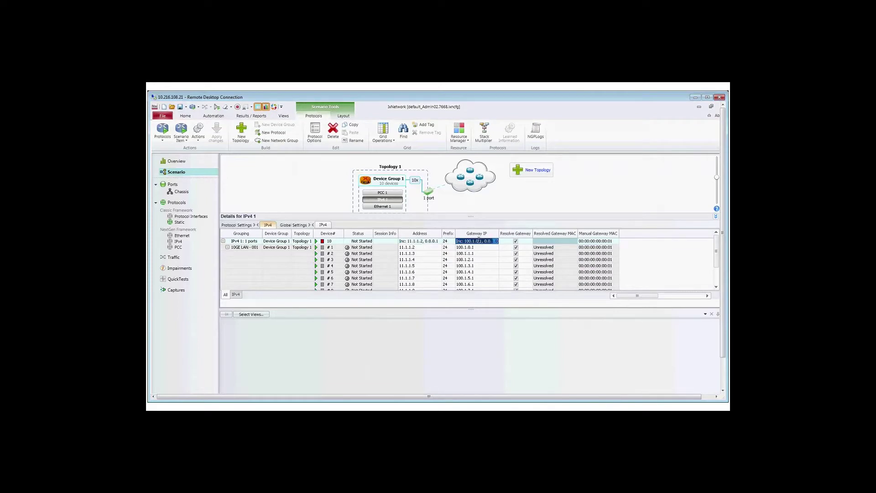
{"action": "type", "text": "11.1.1.1"}
{"action": "key", "text": "Return"}
- Set the PCE IPv4 address of all PCC 1 devices in Topology 1 to 11.1.1.1
{"action": "left_click", "coordinate": [383, 194]}
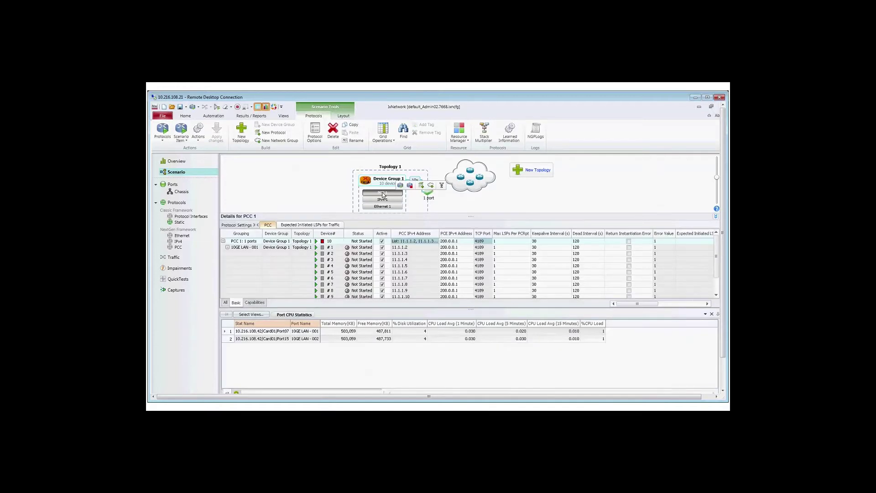
{"action": "left_click", "coordinate": [454, 241]}
{"action": "type", "text": "11.1.1."}
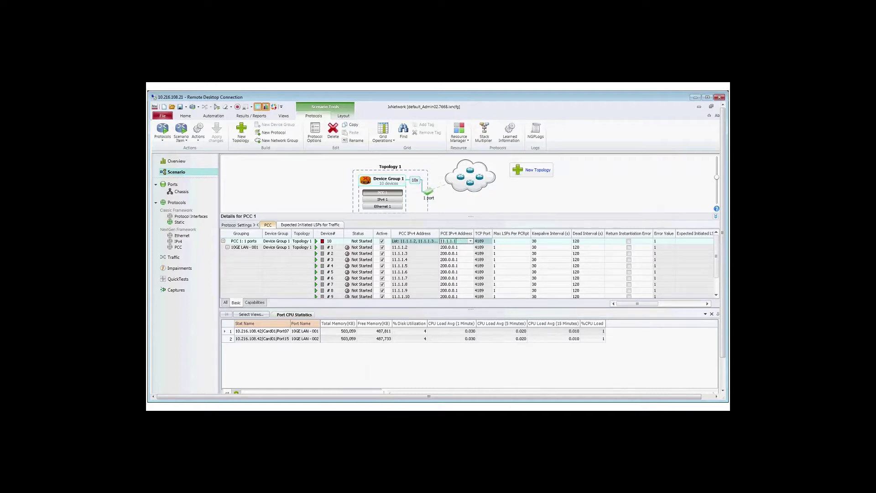
{"action": "type", "text": "1"}
{"action": "key", "text": "Return"}
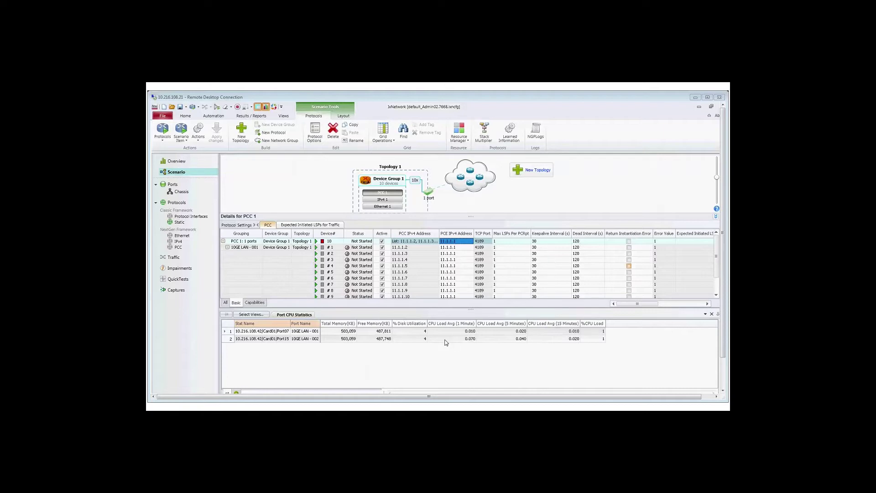
- Set the number of Expected Initiated LSPs for Traffic on PCC 1 to 10
{"action": "left_click", "coordinate": [694, 304]}
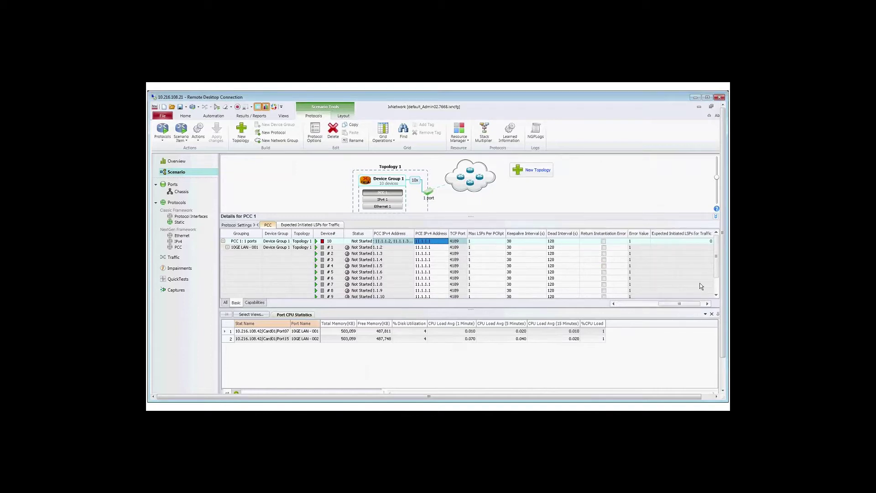
{"action": "left_click", "coordinate": [707, 304]}
{"action": "left_click", "coordinate": [709, 242]}
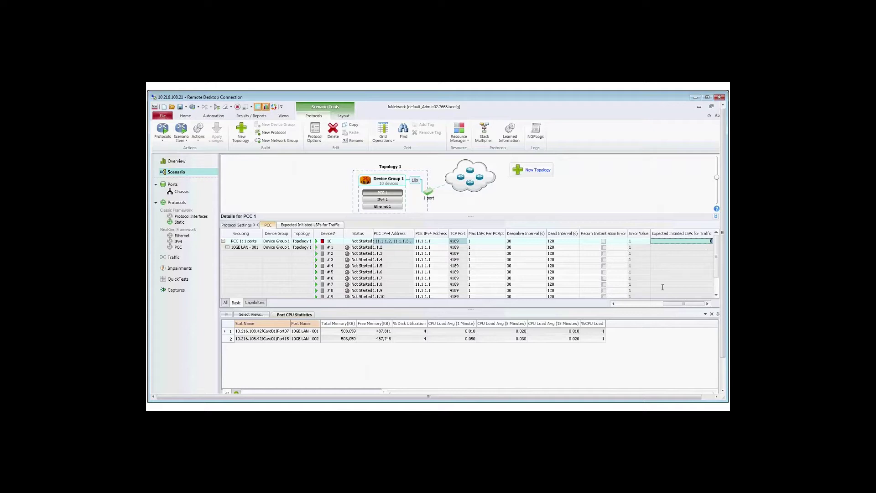
{"action": "type", "text": "10"}
{"action": "key", "text": "Return"}
{"action": "left_click", "coordinate": [676, 260]}
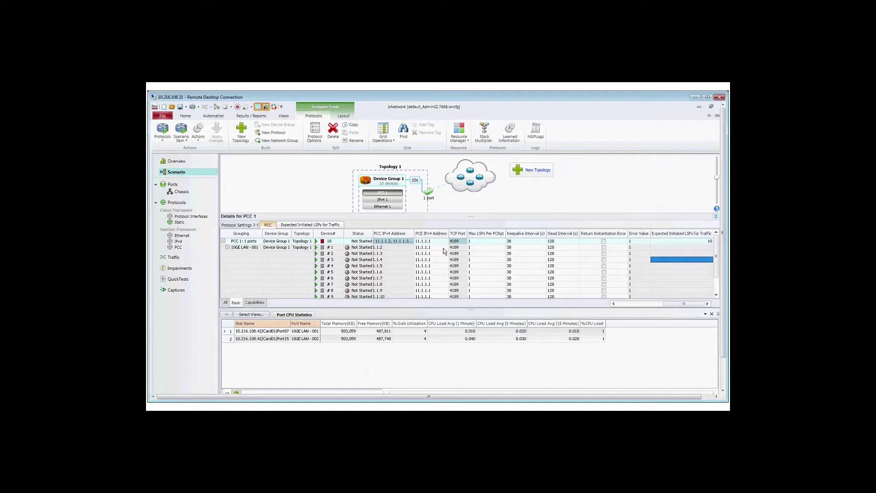
- Change the symbolic path name pattern of the expected initiated LSPs to IXIA_LSP_{Inc:1,1}
{"action": "left_click", "coordinate": [314, 226]}
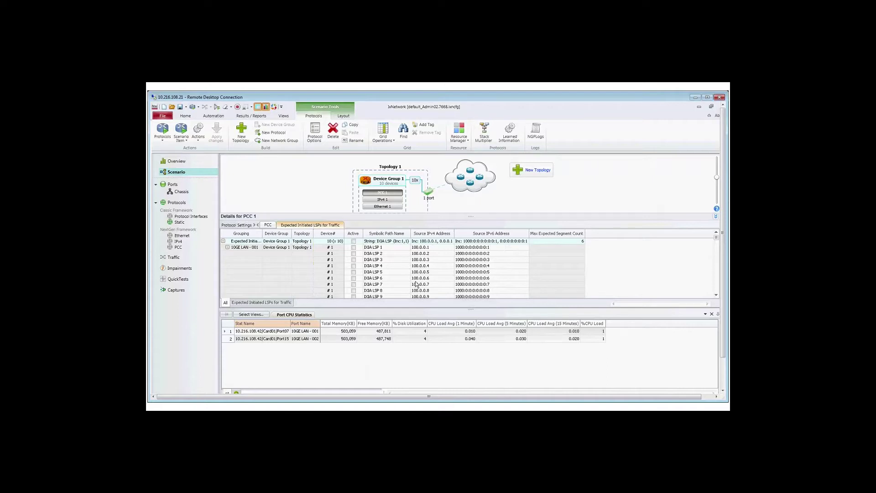
{"action": "left_click", "coordinate": [408, 242]}
{"action": "left_click", "coordinate": [407, 241]}
{"action": "left_click", "coordinate": [425, 279]}
{"action": "key", "text": "Right"}
{"action": "type", "text": "_"}
{"action": "key", "text": "BackSpace"}
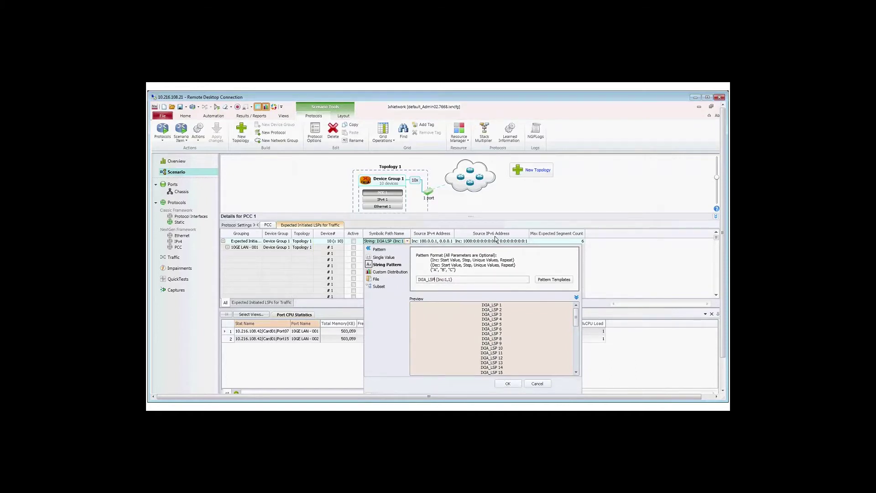
{"action": "type", "text": "_"}
{"action": "key", "text": "Delete"}
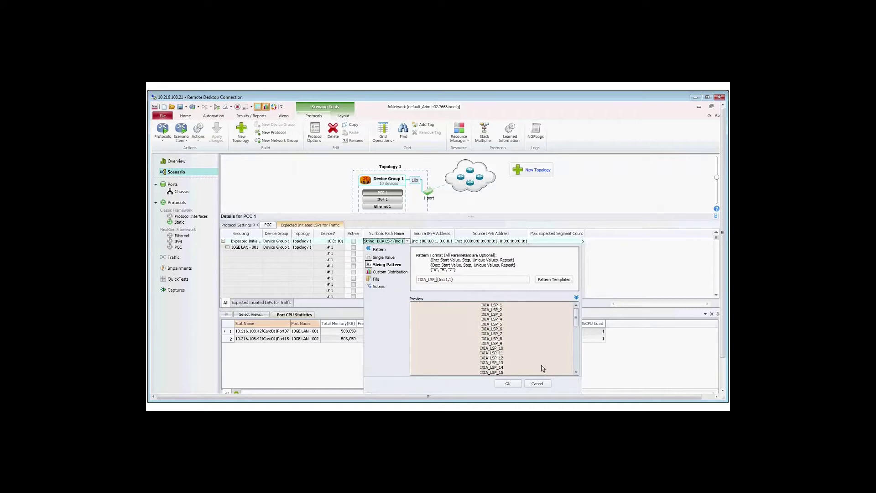
{"action": "left_click", "coordinate": [509, 384]}
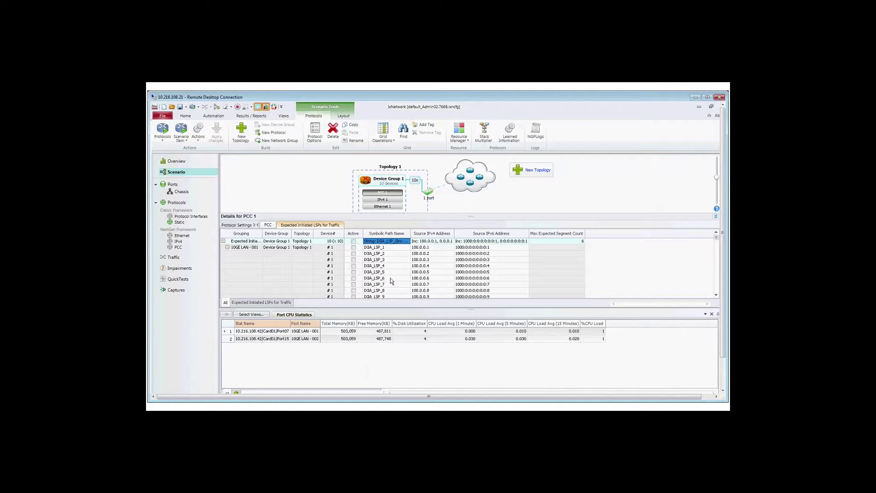
- Review the capabilities settings of PCC 1, including its stateful PCE and SR PCE options
{"action": "left_click", "coordinate": [268, 226]}
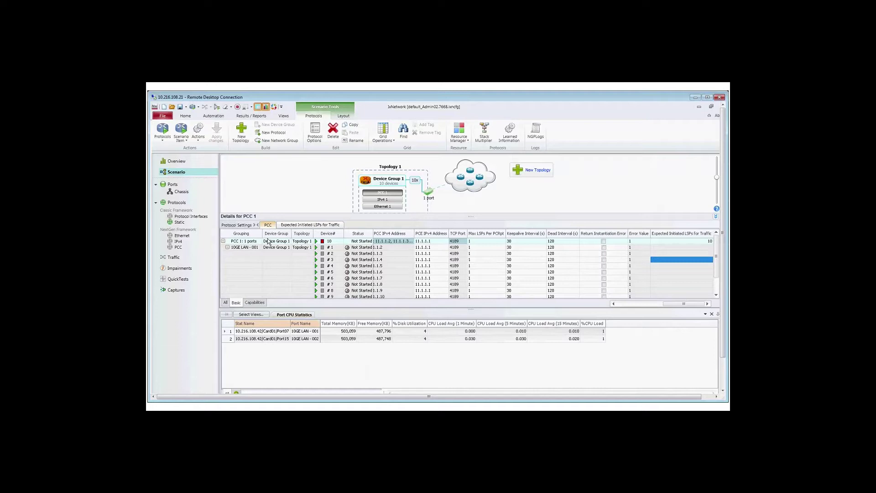
{"action": "left_click", "coordinate": [255, 302]}
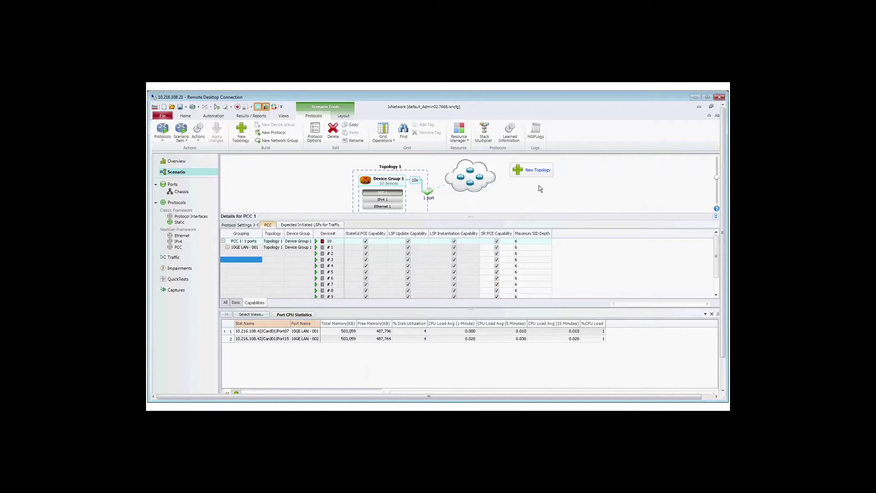
- Create a second topology on port 10GE LAN - 002 with the NextGen PCEv4 protocol
{"action": "left_click", "coordinate": [534, 171]}
{"action": "left_click_drag", "start_coordinate": [361, 289], "coordinate": [537, 351]}
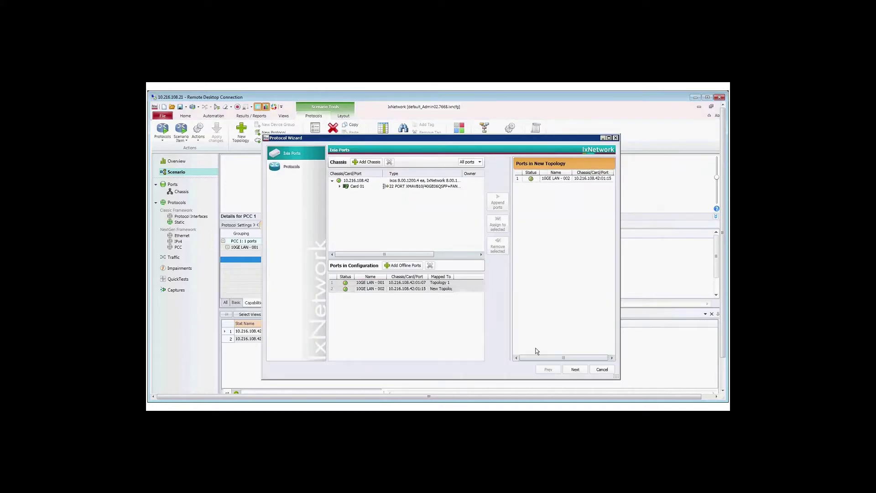
{"action": "left_click", "coordinate": [576, 369]}
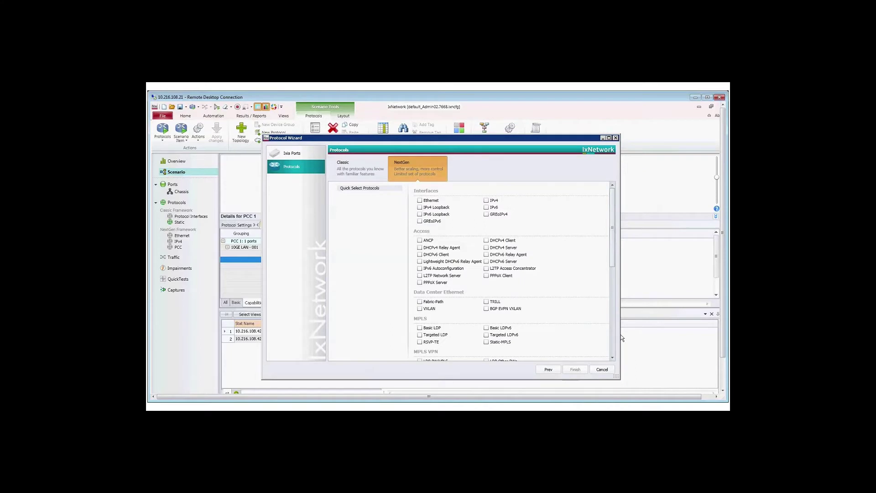
{"action": "scroll", "coordinate": [616, 351], "scroll_direction": "down", "scroll_amount": 10}
{"action": "scroll", "coordinate": [616, 351], "scroll_direction": "down", "scroll_amount": 1}
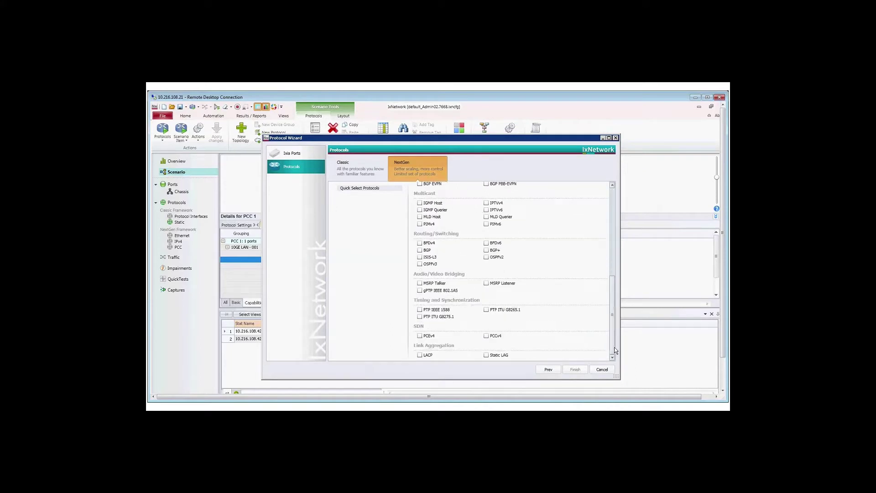
{"action": "left_click", "coordinate": [420, 336]}
{"action": "left_click", "coordinate": [574, 370]}
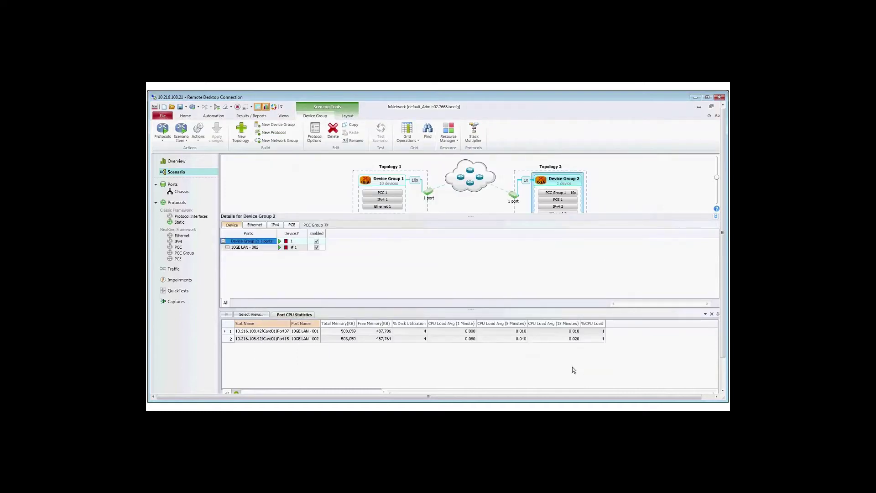
- Open the IPv4 2 settings in Topology 2 and inspect the multipliers between its stack elements
{"action": "left_click", "coordinate": [561, 206]}
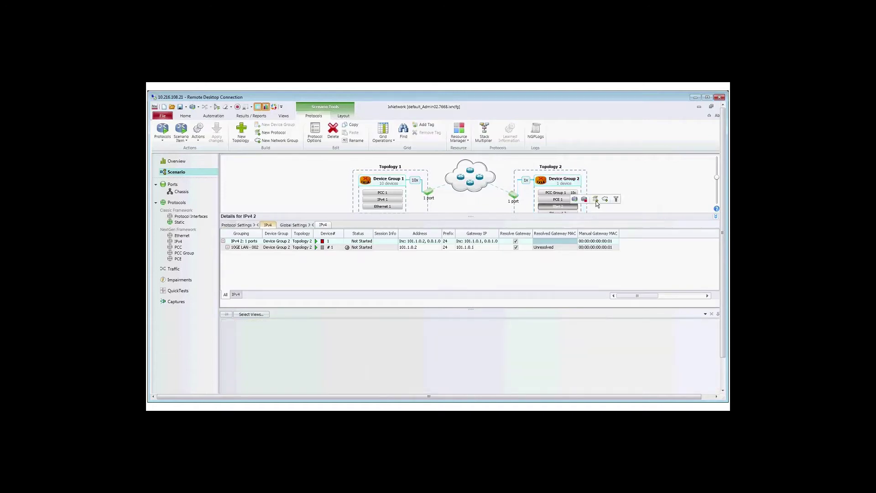
{"action": "mouse_move", "coordinate": [559, 204]}
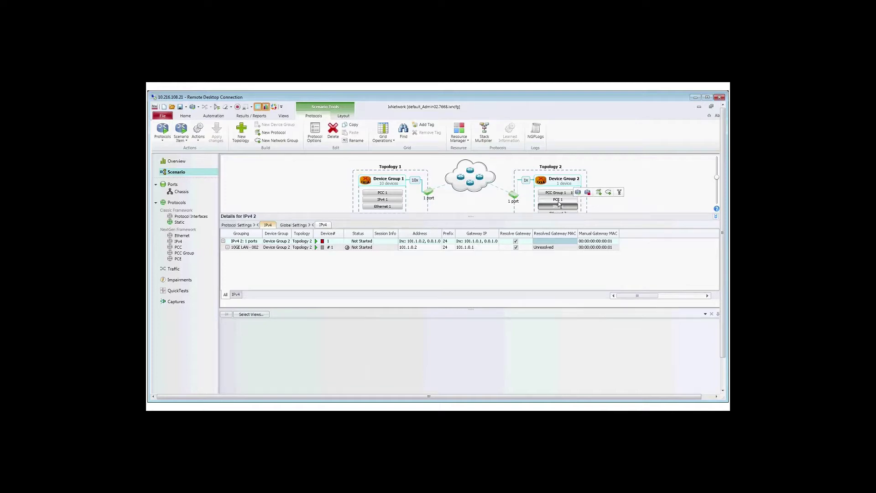
{"action": "left_click", "coordinate": [574, 194]}
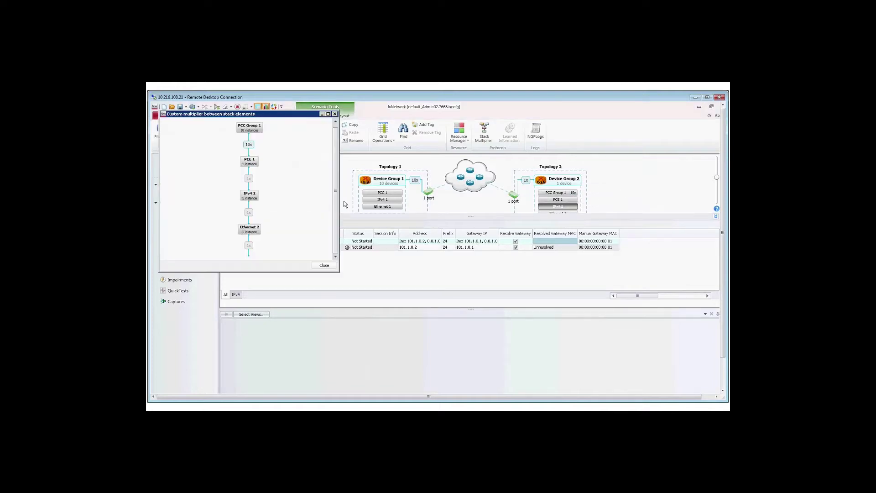
{"action": "left_click", "coordinate": [326, 266]}
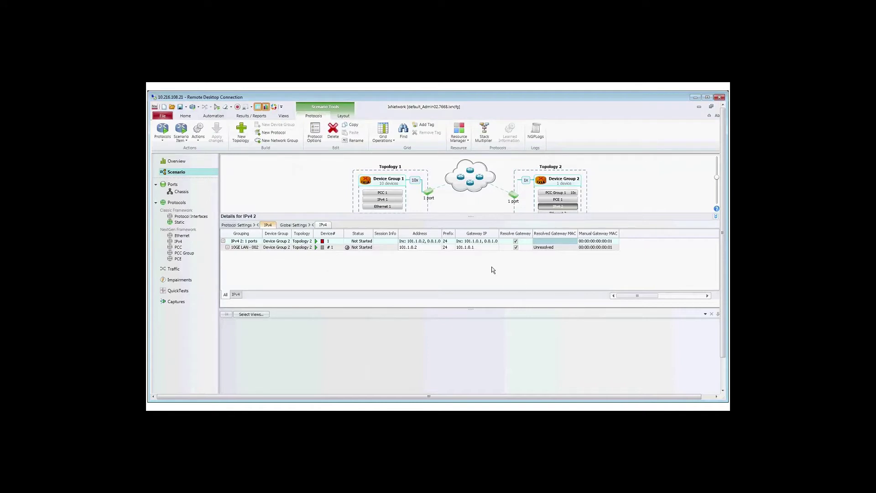
- Set the IPv4 2 address to 11.1.1.1 and its gateway IP to 11.1.1.2
{"action": "double_click", "coordinate": [424, 242]}
{"action": "type", "text": "11.1.1.1"}
{"action": "double_click", "coordinate": [463, 241]}
{"action": "type", "text": "11.1.1.2"}
{"action": "key", "text": "Return"}
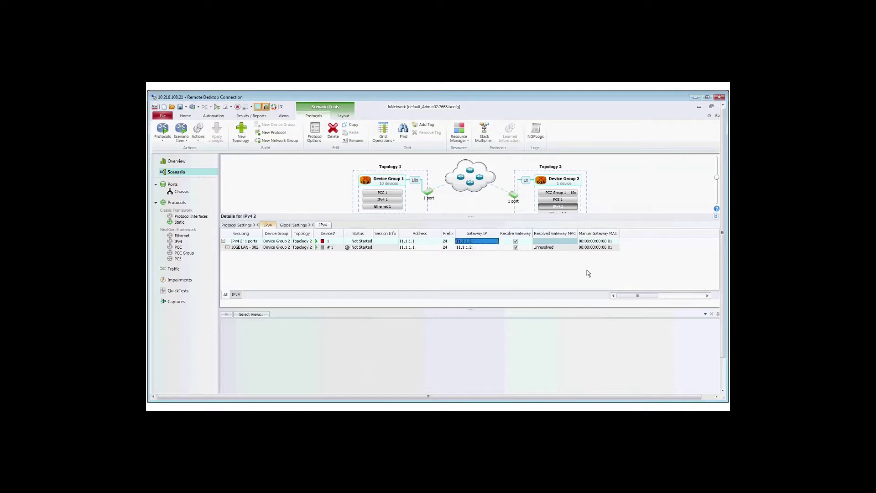
- Review the protocol settings of PCE 1 and the basic settings of PCC Group 1 in Topology 2
{"action": "left_click", "coordinate": [557, 202]}
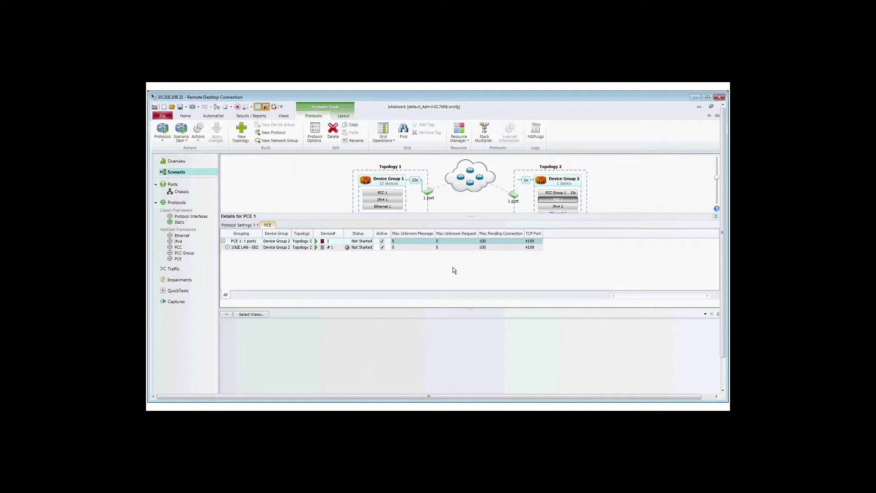
{"action": "left_click", "coordinate": [554, 193]}
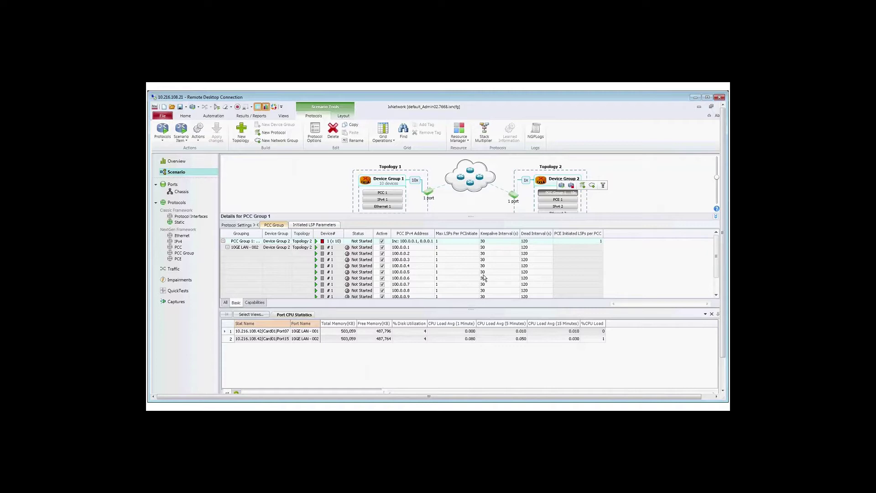
{"action": "key", "text": "alt"}
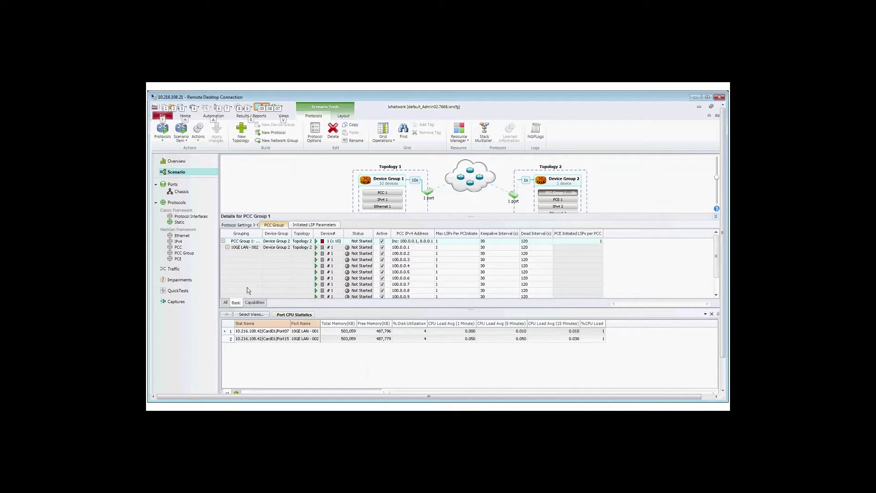
{"action": "left_click", "coordinate": [424, 241]}
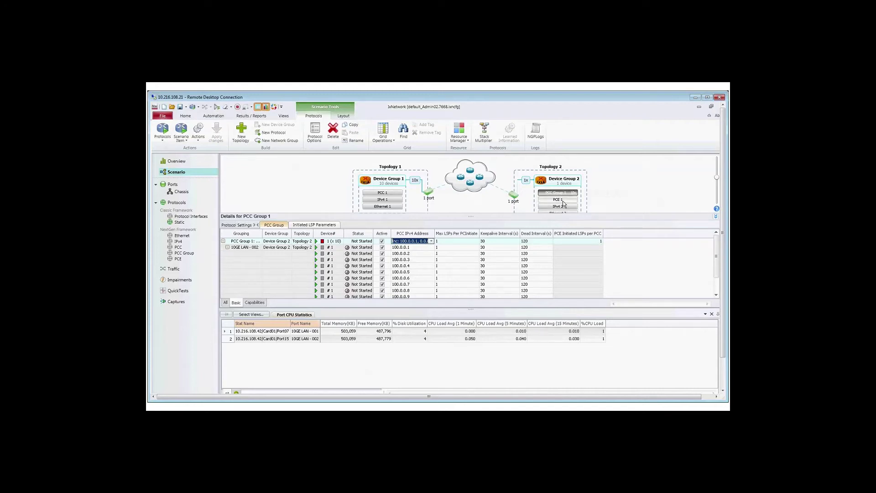
- Add a second PCC Group above PCE 1 in Device Group 2 and open the custom multipliers between its stack elements
{"action": "left_click", "coordinate": [598, 193]}
{"action": "left_click", "coordinate": [200, 174]}
{"action": "left_click", "coordinate": [396, 327]}
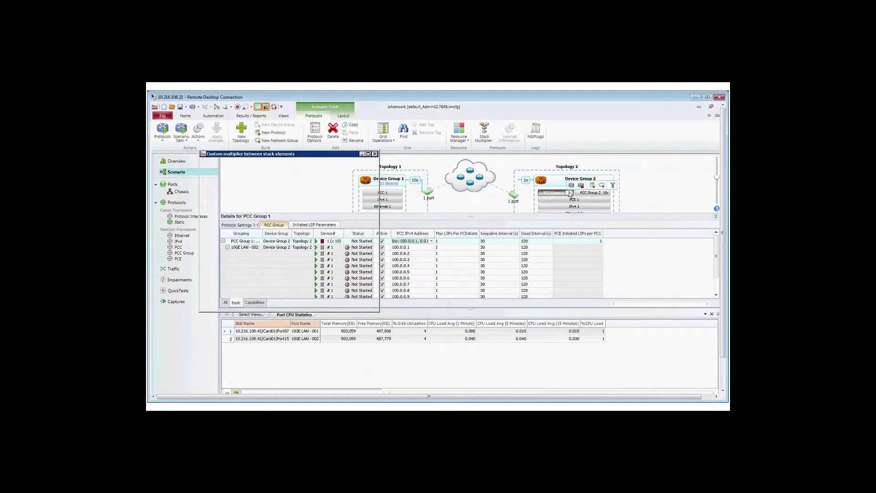
- Set the multipliers of PCC Group 1 and PCC Group 2 over PCE 1 to 5 each
{"action": "left_click", "coordinate": [279, 185]}
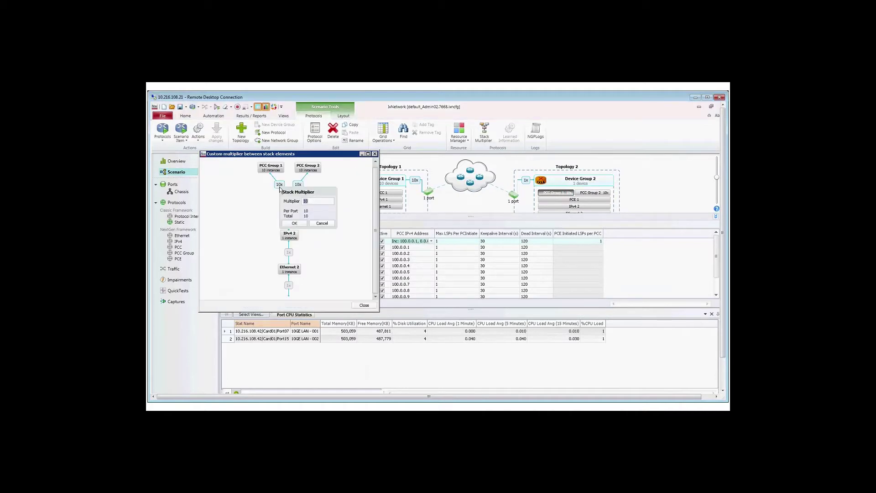
{"action": "left_click", "coordinate": [295, 224]}
{"action": "left_click", "coordinate": [298, 185]}
{"action": "type", "text": "5"}
{"action": "left_click", "coordinate": [312, 224]}
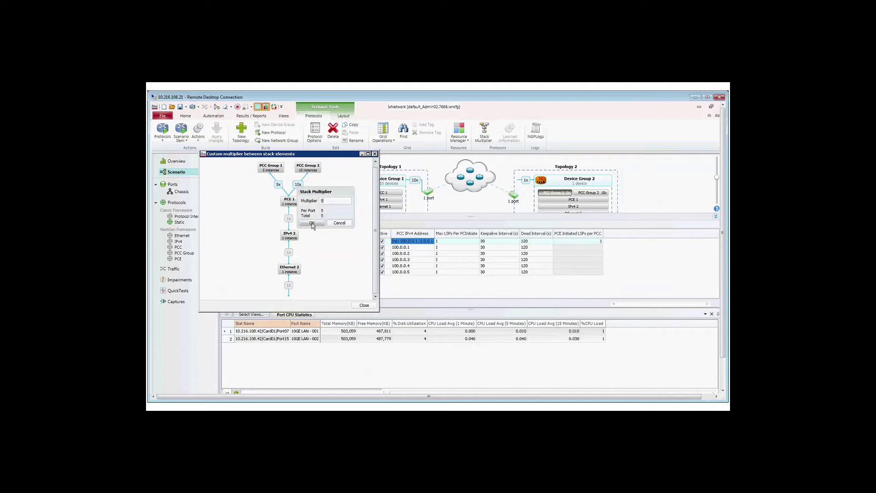
{"action": "left_click", "coordinate": [367, 305]}
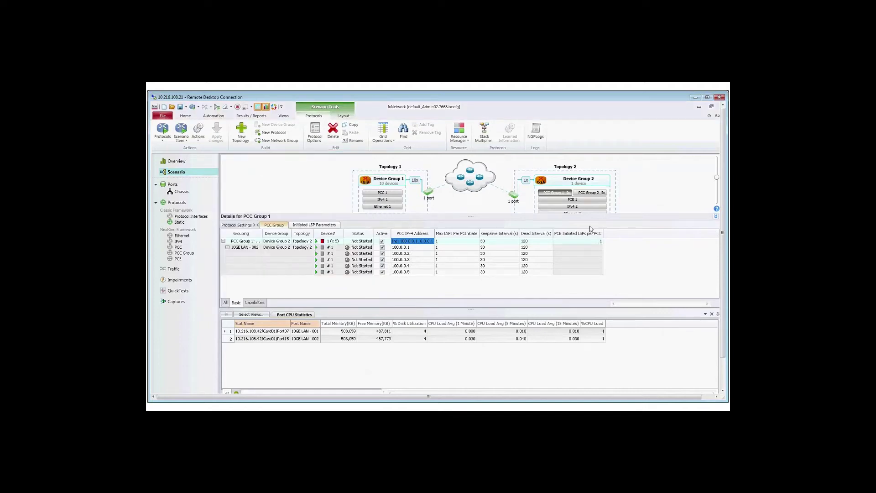
- Make the PCC IPv4 addresses of PCC Group 1 increment from 11.1.1.2 in steps of 0.0.0.1
{"action": "left_click", "coordinate": [432, 243]}
{"action": "left_click", "coordinate": [432, 242]}
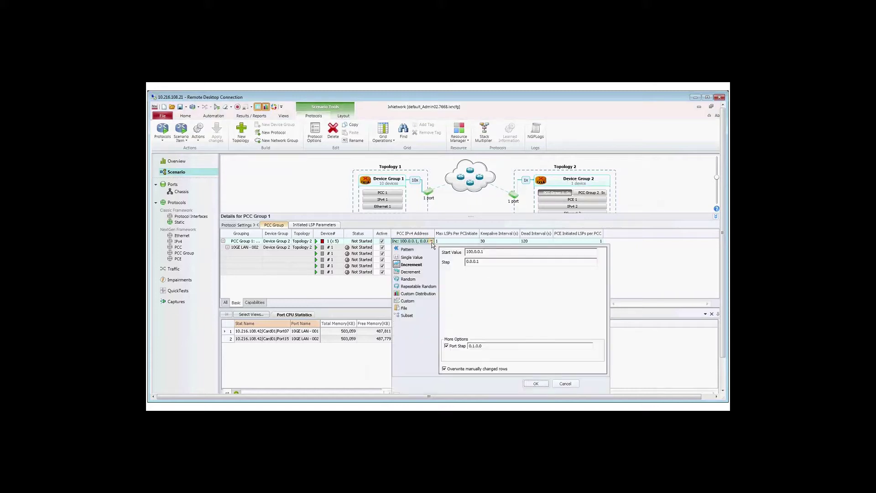
{"action": "triple_click", "coordinate": [488, 253]}
{"action": "type", "text": "11.1.1.2"}
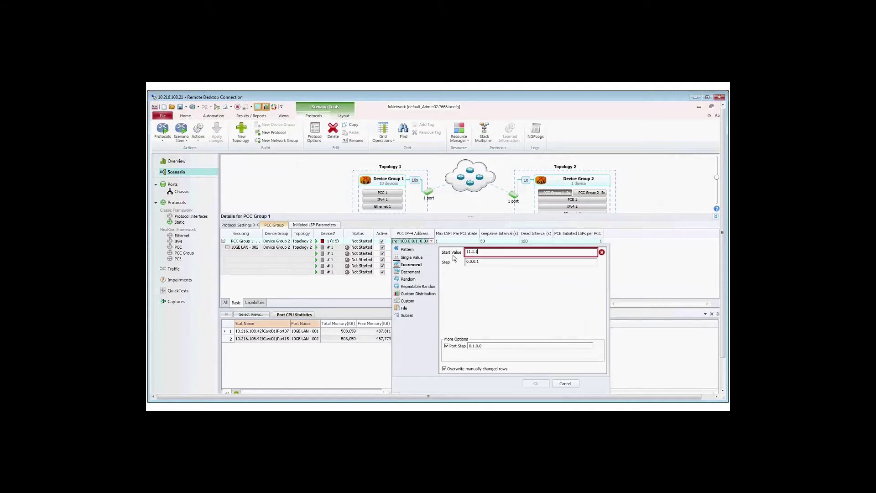
{"action": "left_click", "coordinate": [536, 384]}
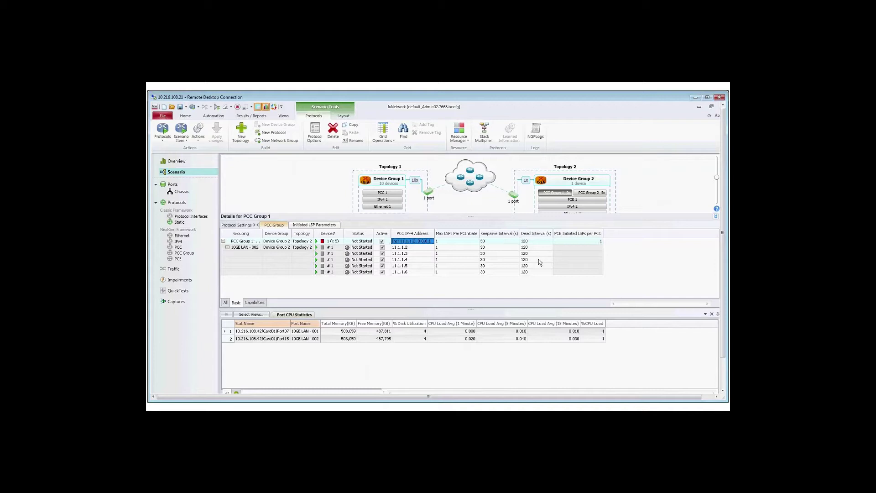
- Set the PCE Initiated LSPs per PCC of PCC Group 1 to 10
{"action": "left_click", "coordinate": [588, 241]}
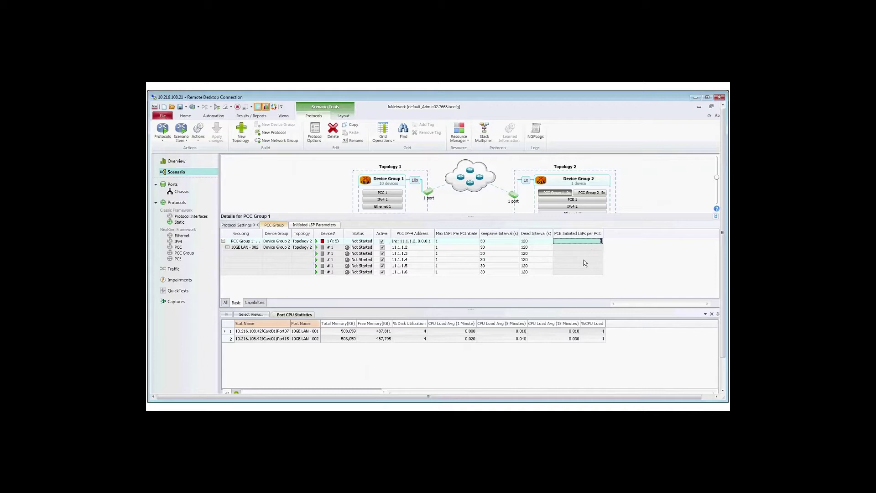
{"action": "type", "text": "0"}
{"action": "left_click", "coordinate": [563, 247]}
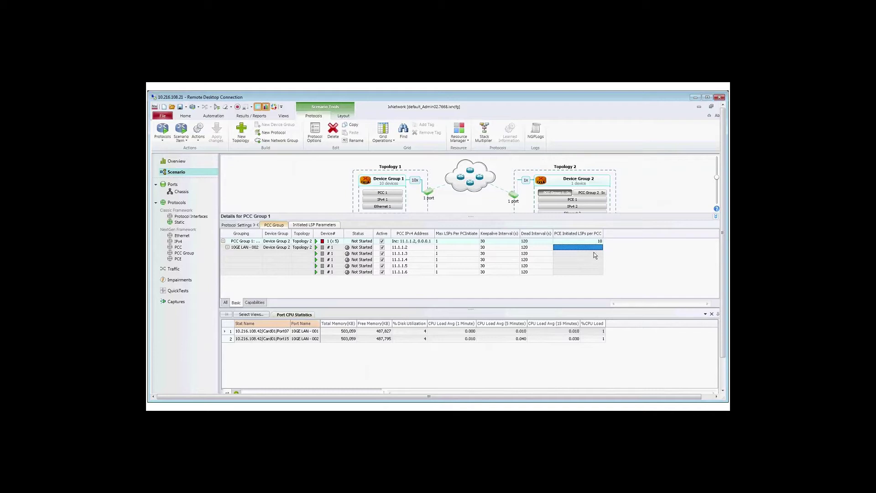
- Review PCC Group 1's capabilities, its basic settings, and the objects included in its initiated LSPs
{"action": "left_click", "coordinate": [321, 226]}
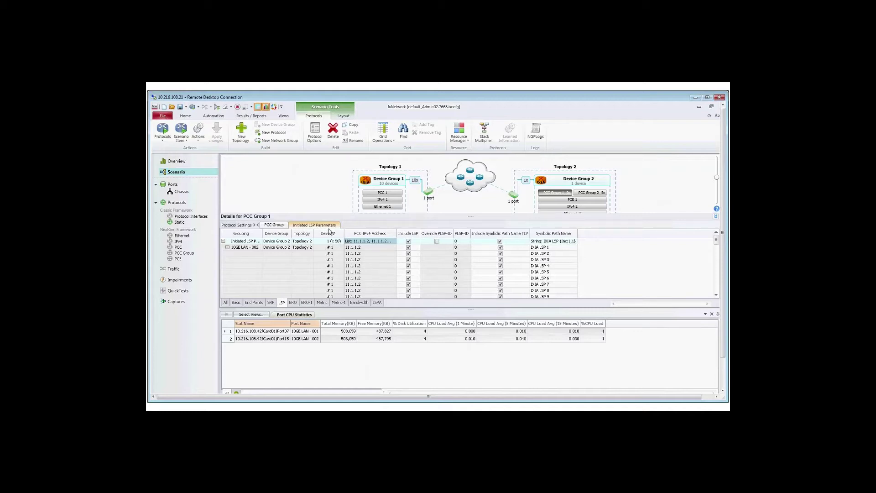
{"action": "left_click", "coordinate": [275, 226]}
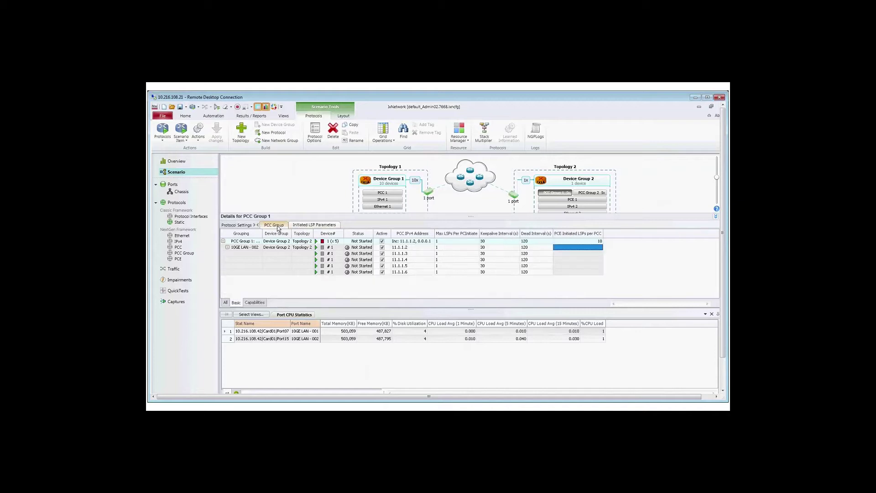
{"action": "left_click", "coordinate": [255, 302]}
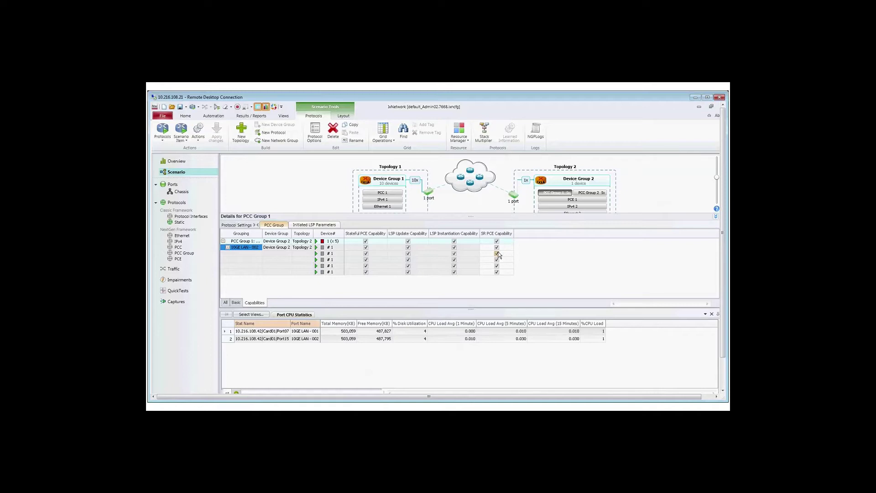
{"action": "left_click", "coordinate": [323, 226]}
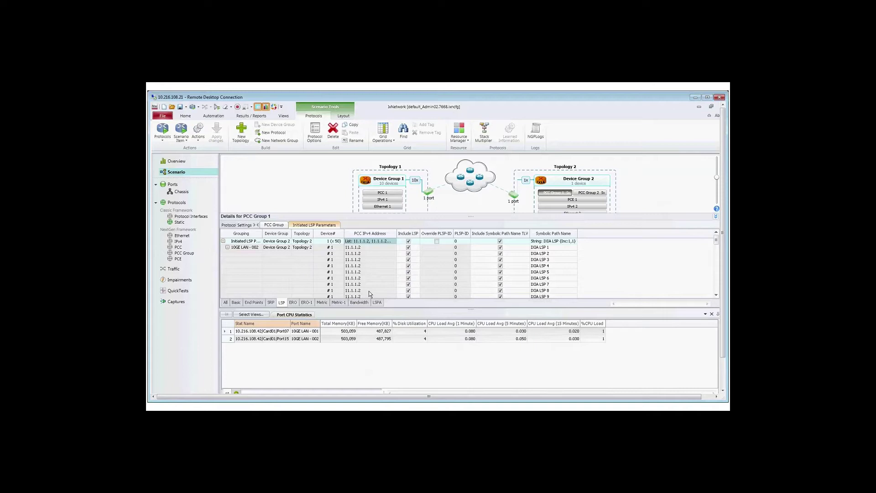
{"action": "left_click", "coordinate": [233, 303]}
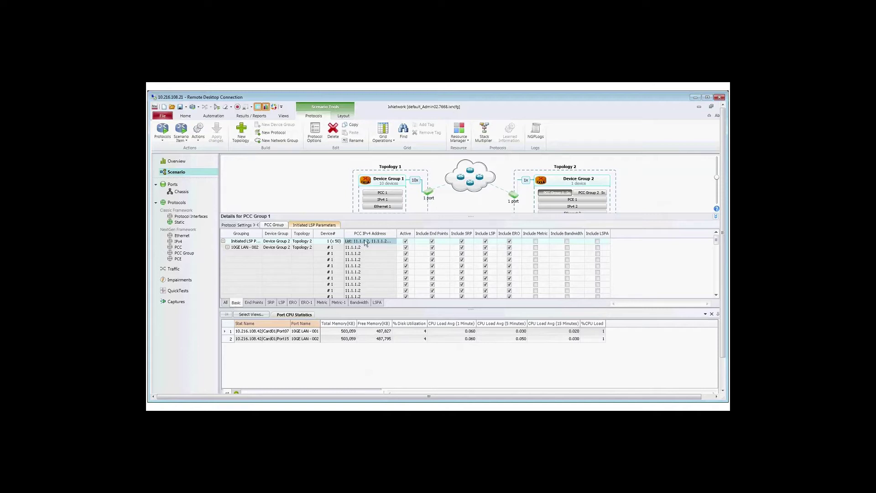
{"action": "left_click", "coordinate": [277, 226]}
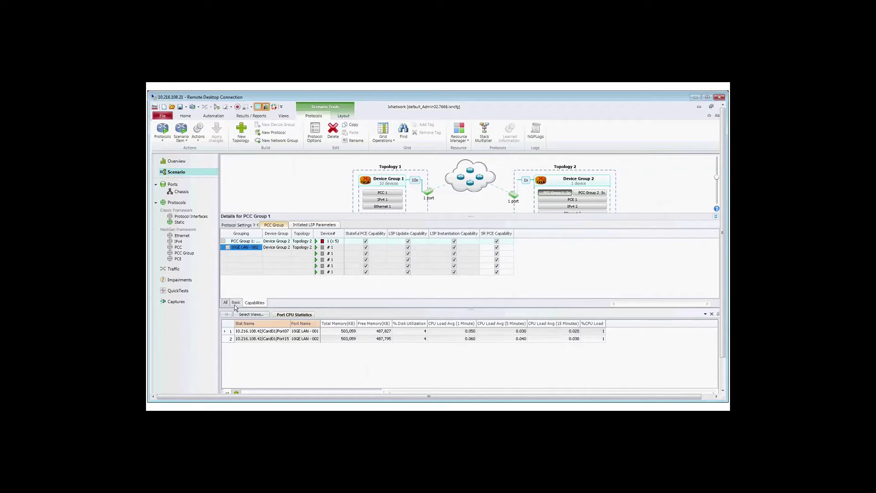
{"action": "left_click", "coordinate": [236, 303]}
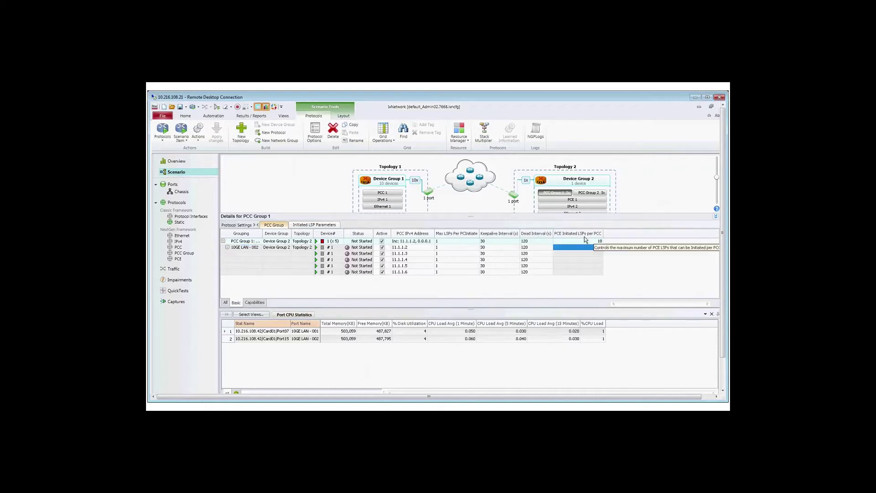
- Make the source IPv4 end points of PCC Group 1's initiated LSPs increment from 101.1.1.1 in steps of 0.0.0.1
{"action": "left_click", "coordinate": [315, 225]}
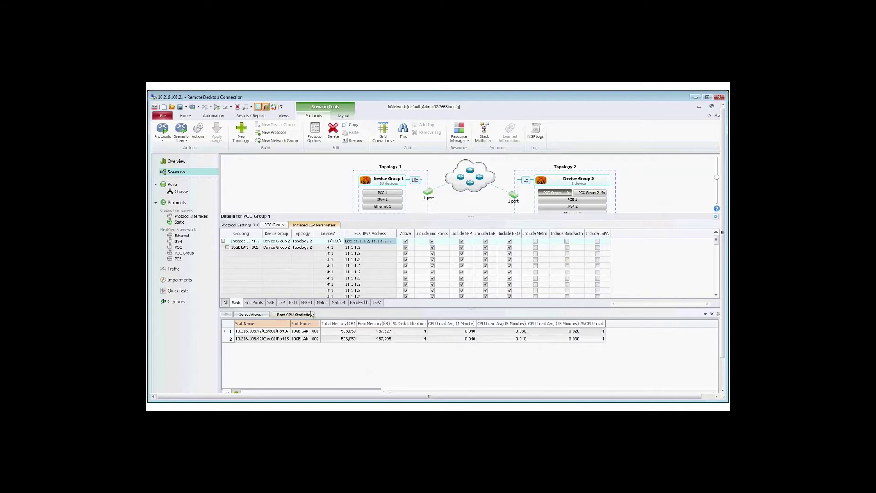
{"action": "left_click", "coordinate": [253, 304]}
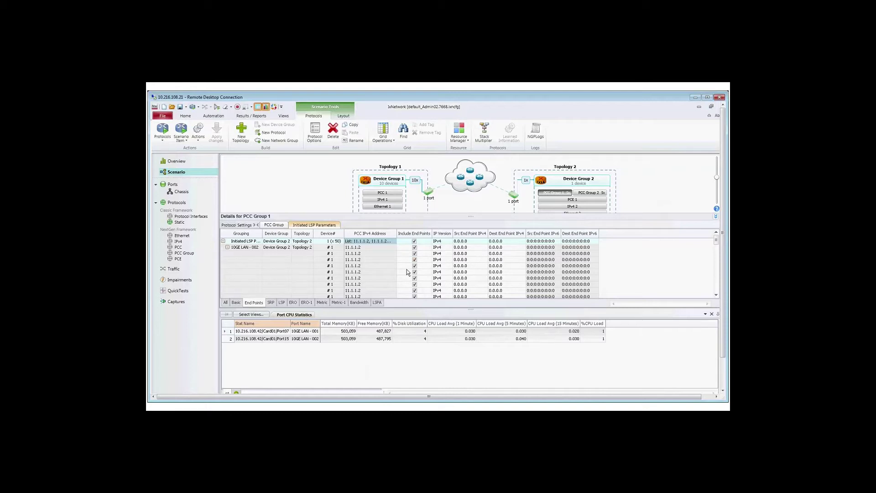
{"action": "left_click", "coordinate": [470, 241]}
{"action": "left_click", "coordinate": [485, 241]}
{"action": "left_click", "coordinate": [473, 265]}
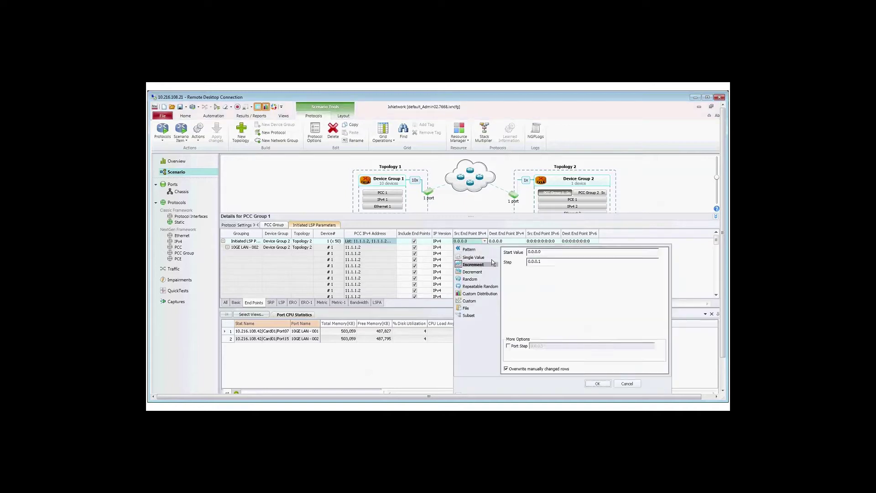
{"action": "left_click_drag", "start_coordinate": [542, 253], "coordinate": [508, 263]}
{"action": "type", "text": "101.1.1.1"}
{"action": "key", "text": "Return"}
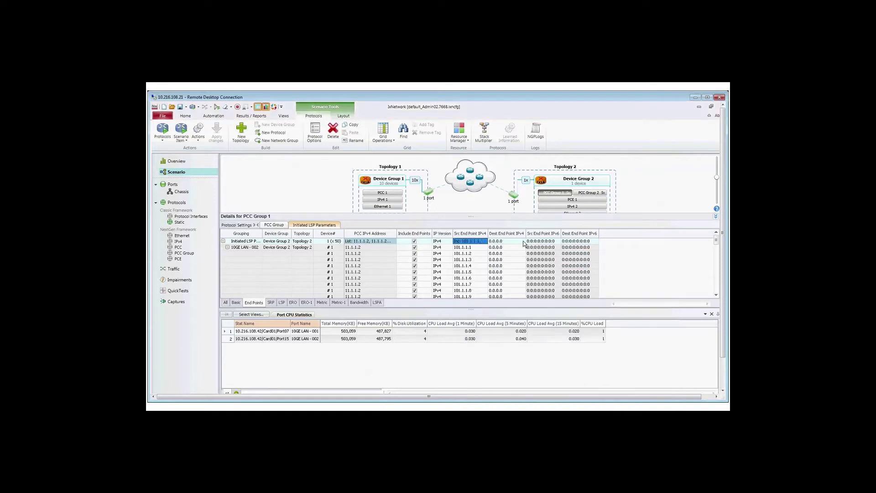
- Make the destination IPv4 end points of the initiated LSPs increment from 102.1.1.1 in steps of 0.0.0.1
{"action": "left_click", "coordinate": [524, 244]}
{"action": "left_click", "coordinate": [507, 265]}
{"action": "left_click_drag", "start_coordinate": [579, 252], "coordinate": [551, 261]}
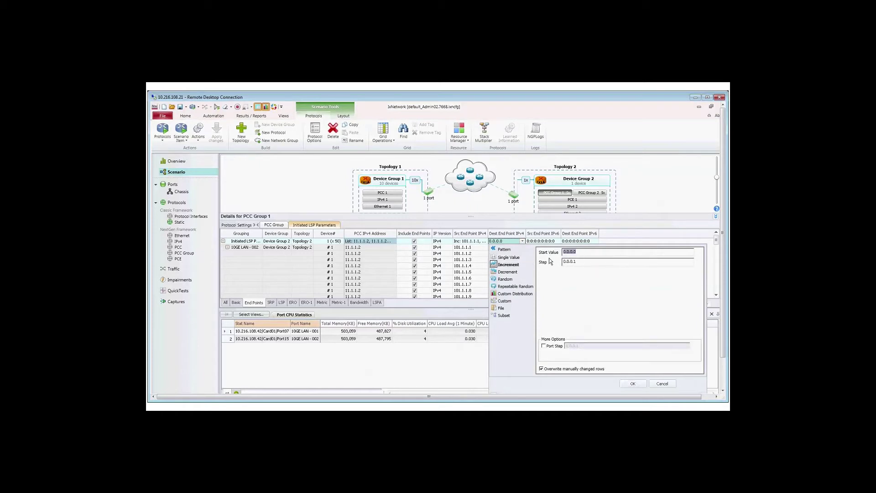
{"action": "type", "text": "102.1.1.1"}
{"action": "key", "text": "Return"}
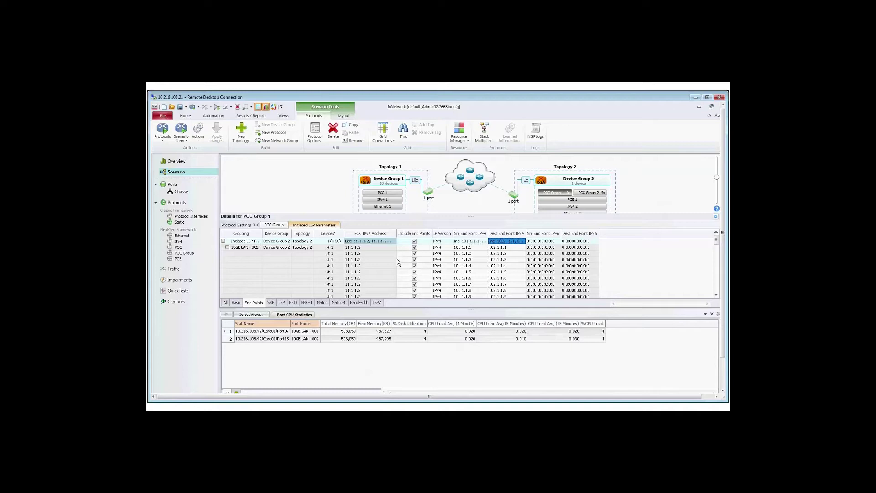
- Set the symbolic path name pattern of the initiated LSPs to IXIA_LSP_{Inc:1,1} and check the names through the last LSP
{"action": "left_click", "coordinate": [272, 303]}
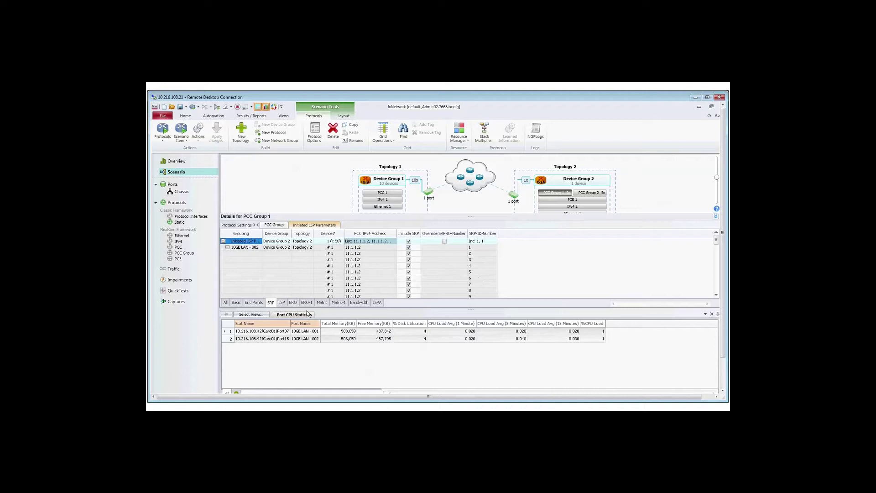
{"action": "left_click", "coordinate": [282, 303]}
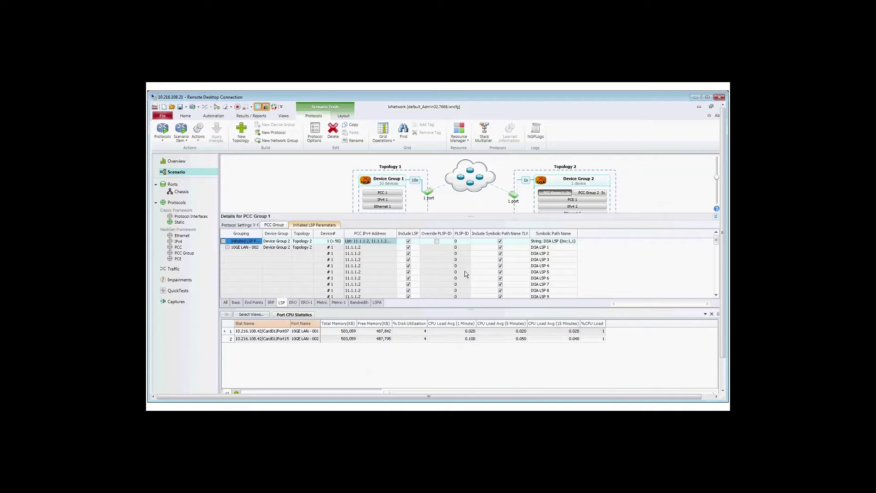
{"action": "left_click", "coordinate": [574, 242]}
{"action": "left_click", "coordinate": [574, 241]}
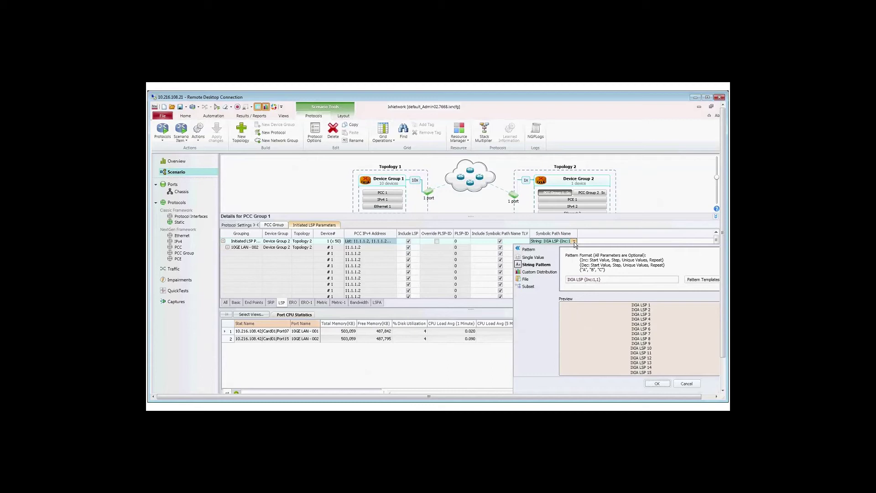
{"action": "left_click", "coordinate": [577, 281]}
{"action": "key", "text": "BackSpace"}
{"action": "type", "text": "_"}
{"action": "key", "text": "Delete"}
{"action": "type", "text": "_"}
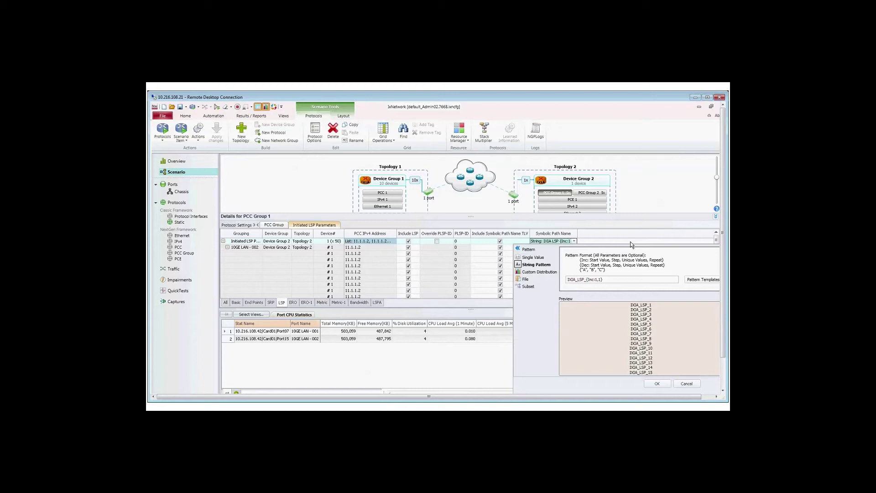
{"action": "left_click", "coordinate": [656, 383]}
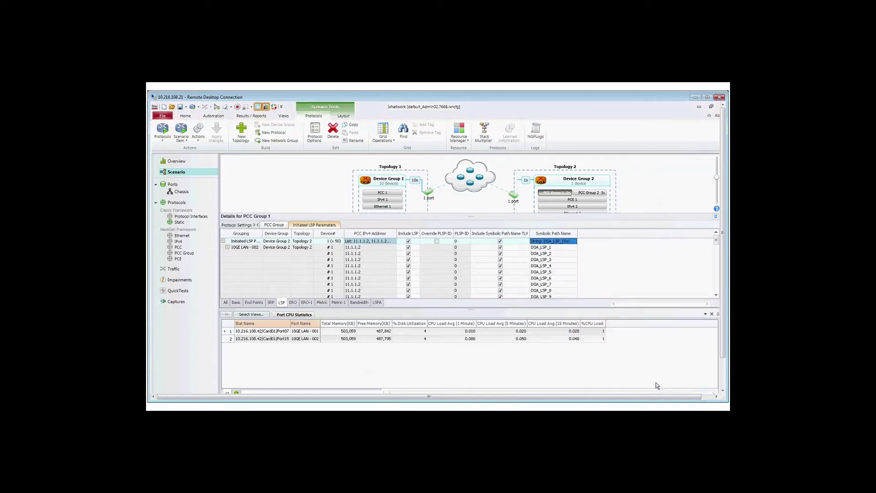
{"action": "left_click_drag", "start_coordinate": [719, 241], "coordinate": [716, 294]}
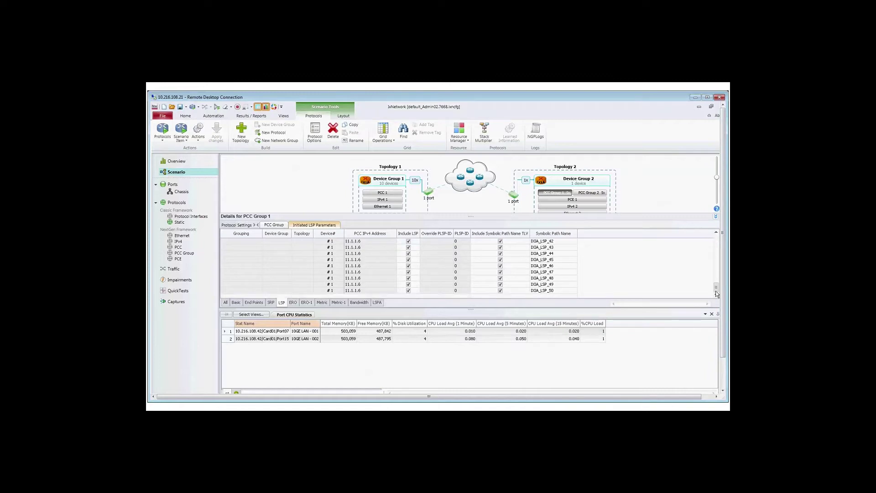
- Set the number of ERO sub objects to 3 for all of PCC Group 1's initiated LSPs
{"action": "left_click", "coordinate": [294, 303]}
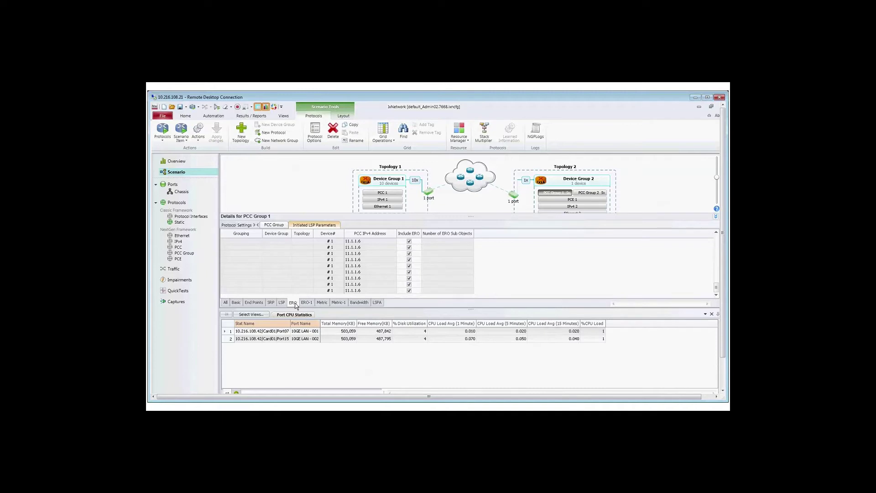
{"action": "left_click_drag", "start_coordinate": [716, 294], "coordinate": [721, 234]}
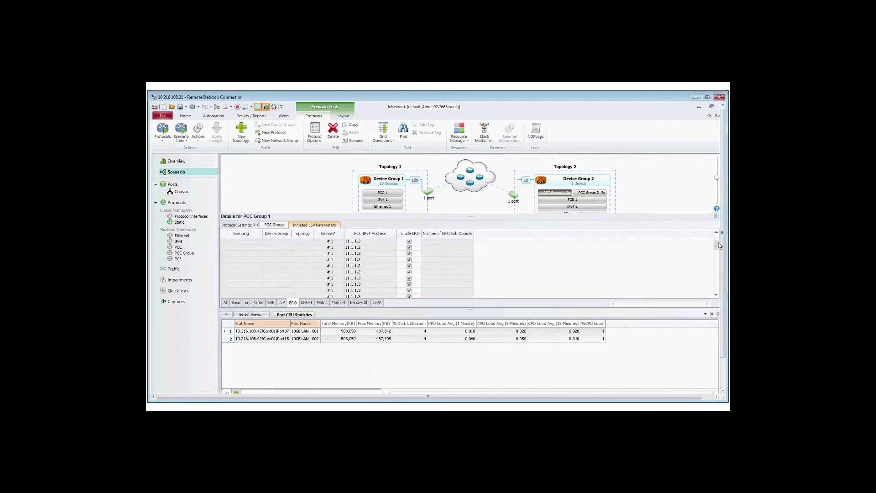
{"action": "left_click", "coordinate": [462, 241]}
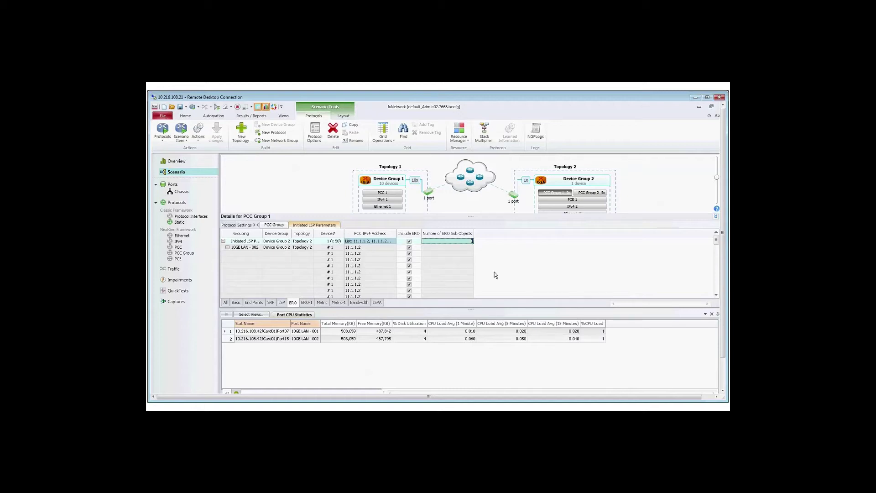
{"action": "type", "text": "3"}
{"action": "key", "text": "Return"}
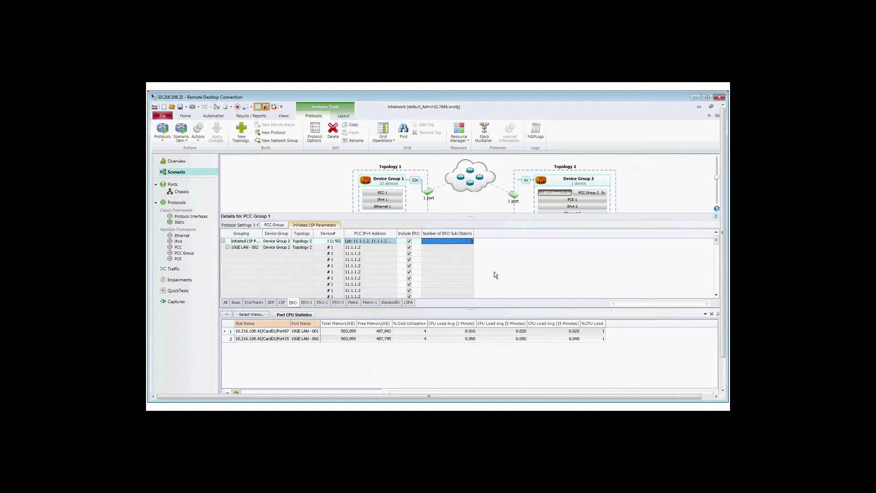
{"action": "left_click", "coordinate": [430, 267]}
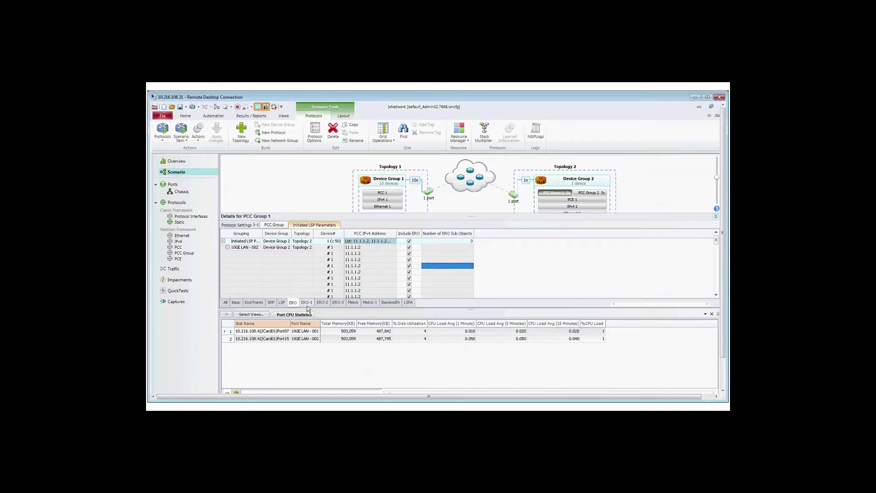
- Examine the SID type and NAI type options of the first ERO sub object
{"action": "left_click", "coordinate": [319, 304]}
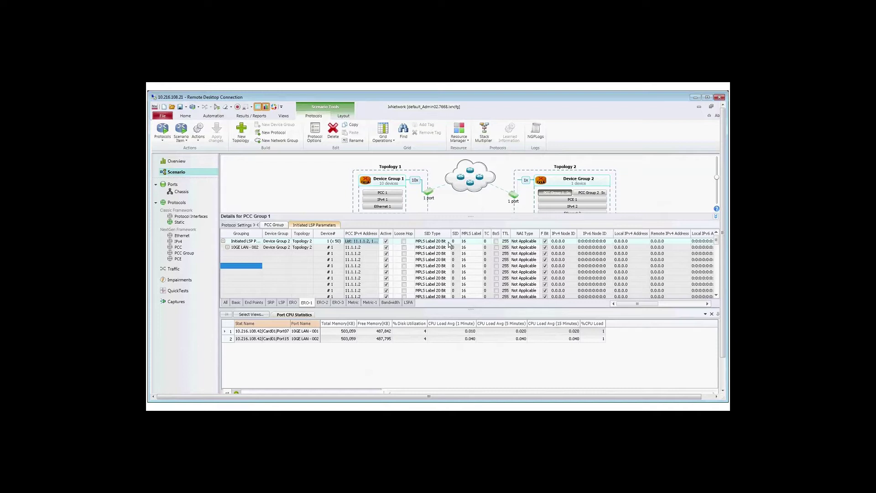
{"action": "left_click", "coordinate": [448, 242]}
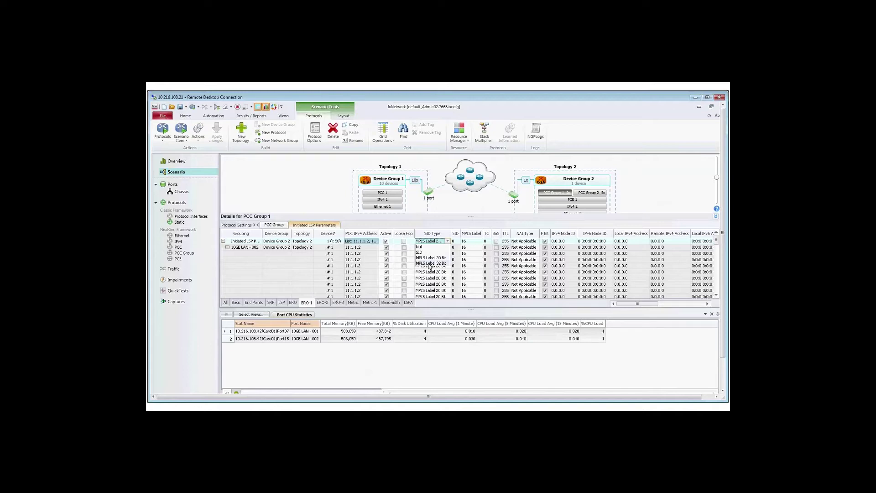
{"action": "left_click", "coordinate": [537, 242]}
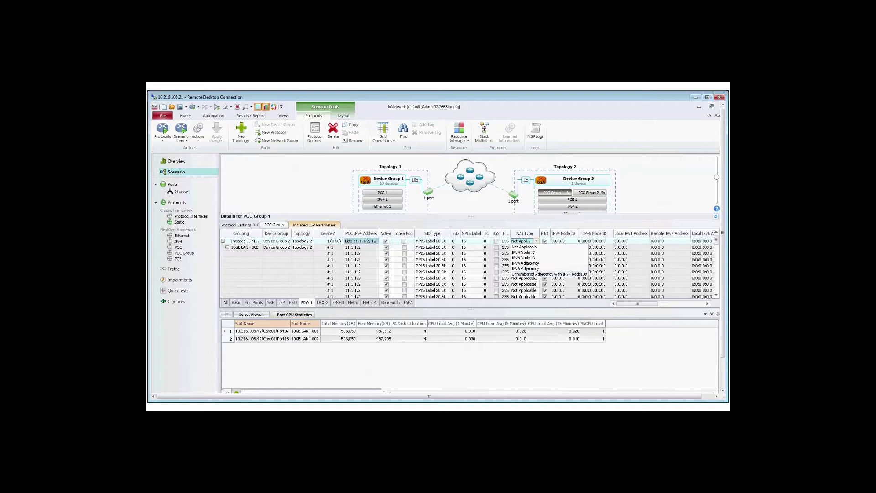
{"action": "left_click", "coordinate": [525, 285]}
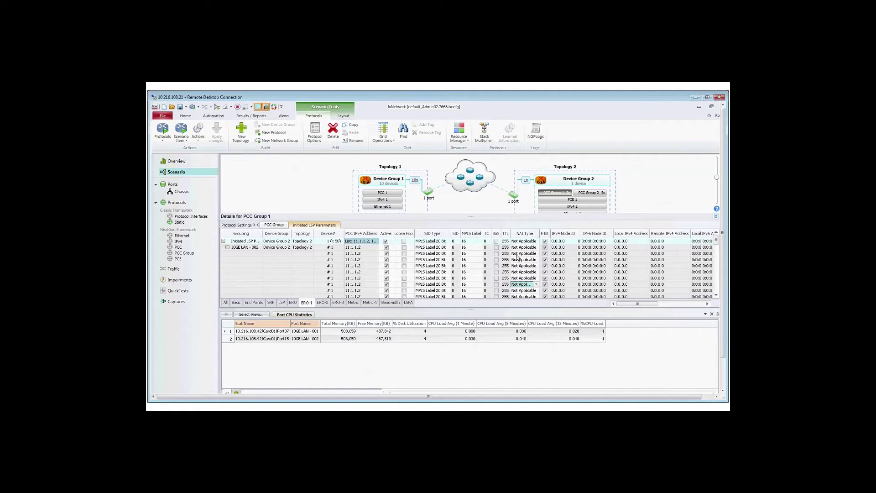
- Make the MPLS labels of the first ERO sub object increment from 101 in steps of 1
{"action": "left_click", "coordinate": [480, 241]}
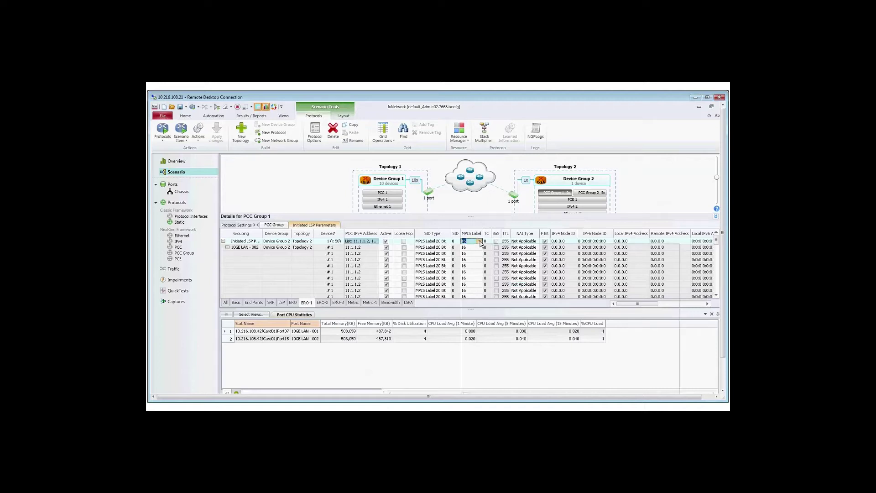
{"action": "left_click", "coordinate": [480, 241]}
{"action": "left_click", "coordinate": [481, 265]}
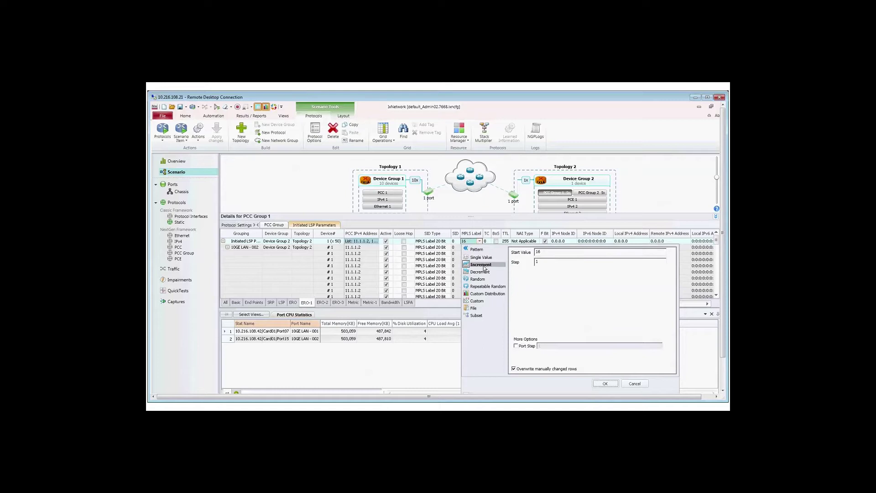
{"action": "left_click", "coordinate": [542, 253]}
{"action": "key", "text": "BackSpace"}
{"action": "key", "text": "BackSpace"}
{"action": "type", "text": "101"}
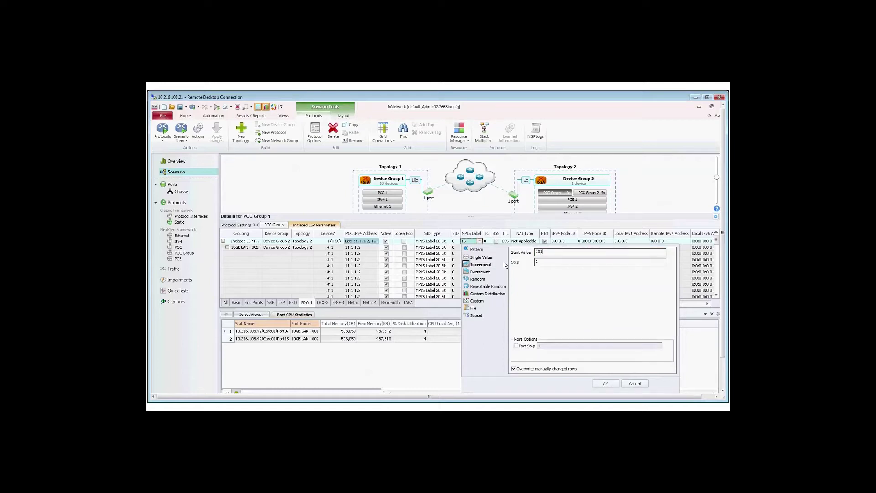
{"action": "key", "text": "Return"}
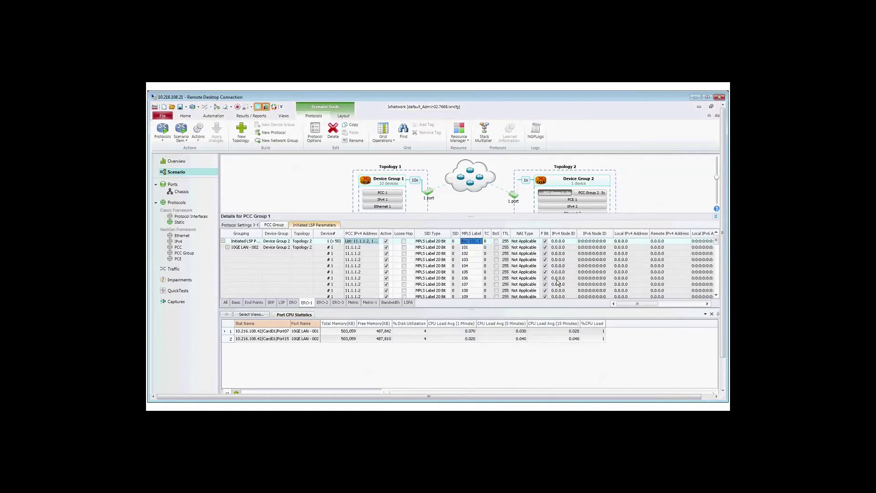
- Try the IPv4 Node ID NAI type with the F bit cleared on the first ERO sub object and inspect the IPv4 node ID field
{"action": "left_click", "coordinate": [537, 242]}
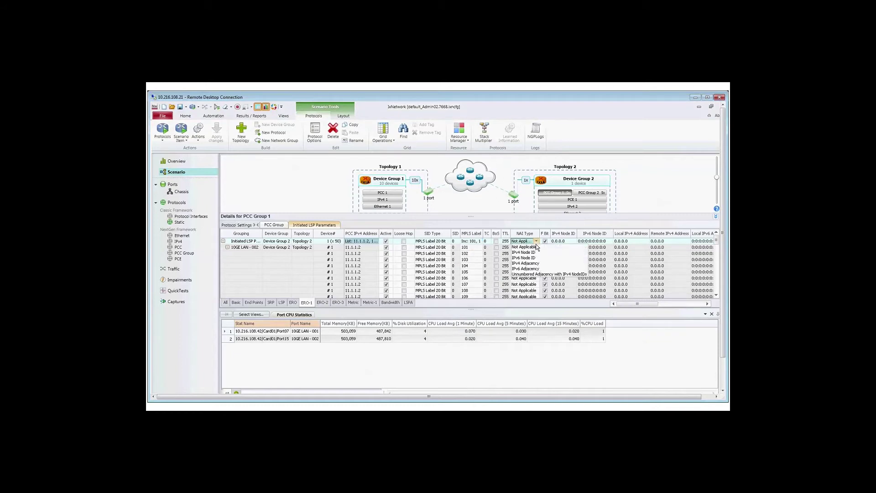
{"action": "left_click", "coordinate": [529, 253]}
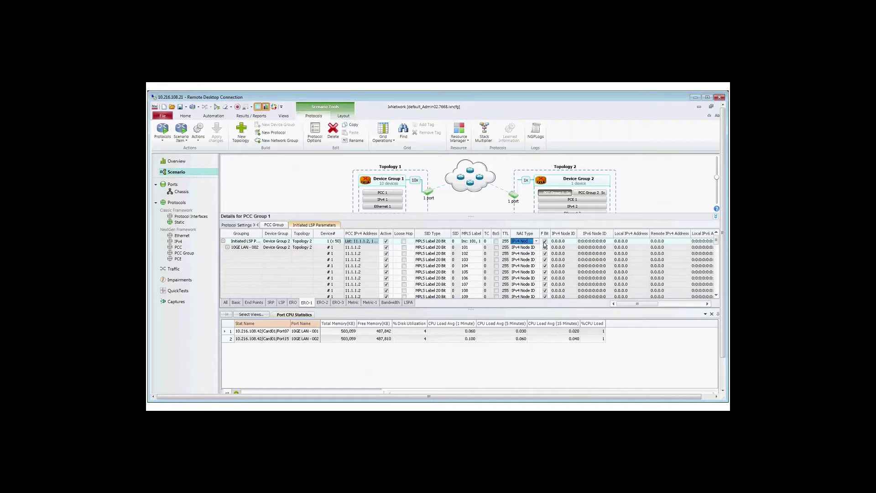
{"action": "left_click", "coordinate": [544, 242]}
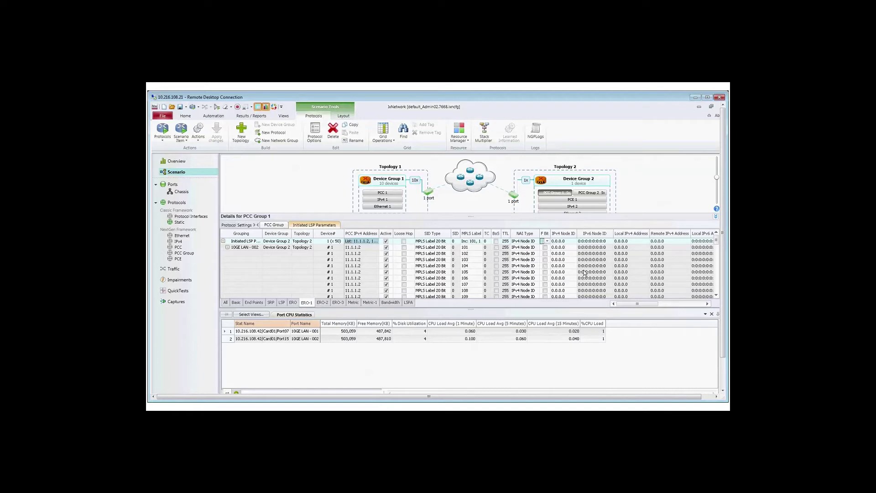
{"action": "left_click", "coordinate": [567, 241]}
{"action": "left_click", "coordinate": [574, 242]}
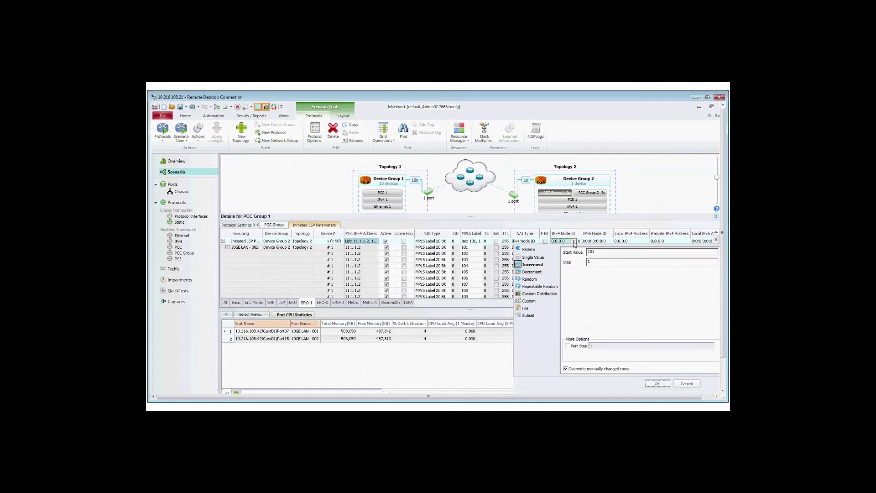
{"action": "left_click", "coordinate": [686, 384]}
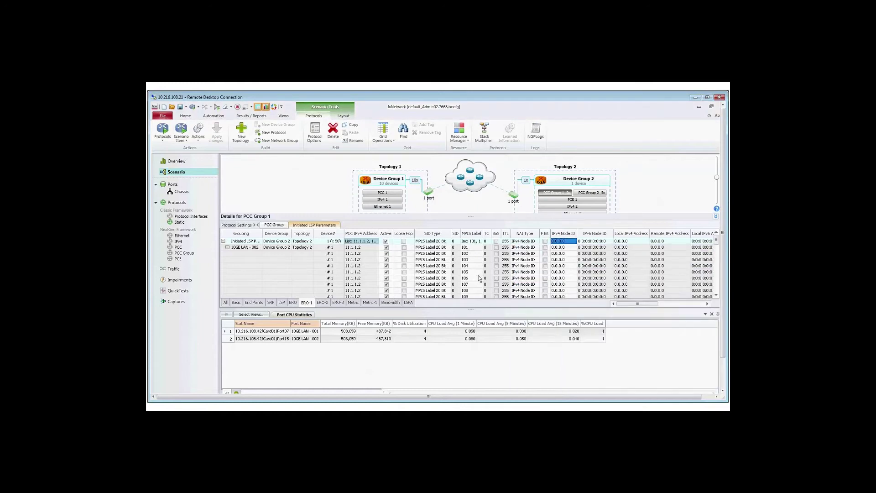
- Set the first ERO sub object's NAI type back to Not Applicable
{"action": "left_click", "coordinate": [525, 241]}
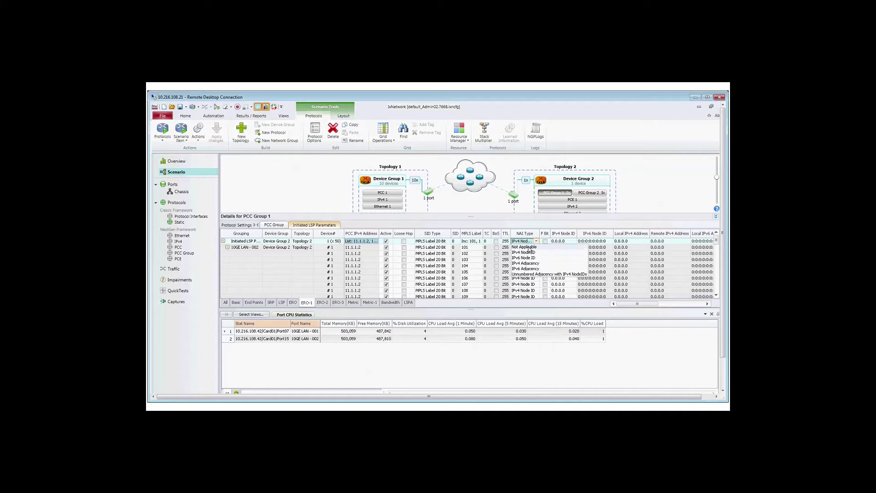
{"action": "left_click", "coordinate": [532, 247]}
{"action": "left_click", "coordinate": [592, 260]}
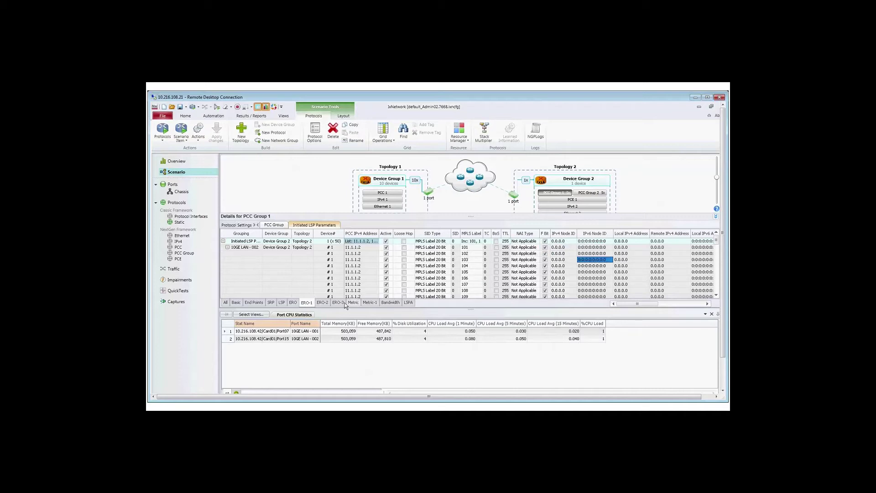
- Make the MPLS labels of the second ERO sub object increment from 201 in steps of 1
{"action": "left_click", "coordinate": [322, 303]}
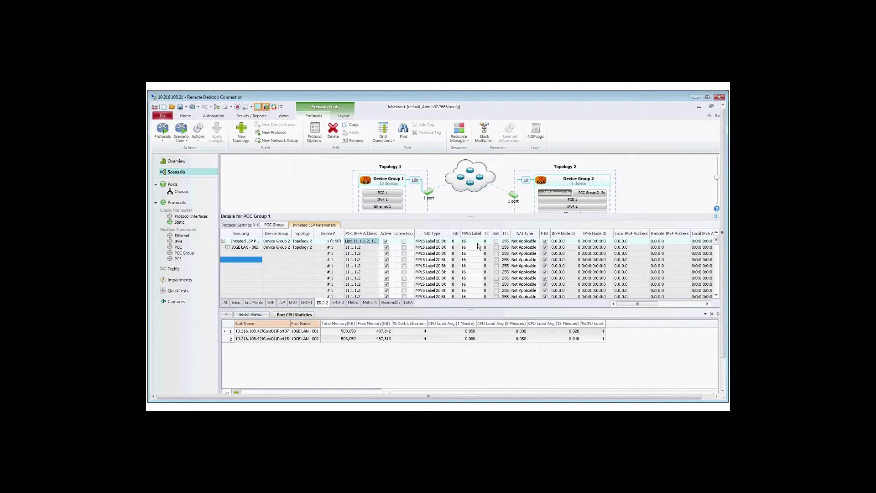
{"action": "left_click", "coordinate": [479, 241]}
{"action": "left_click", "coordinate": [481, 265]}
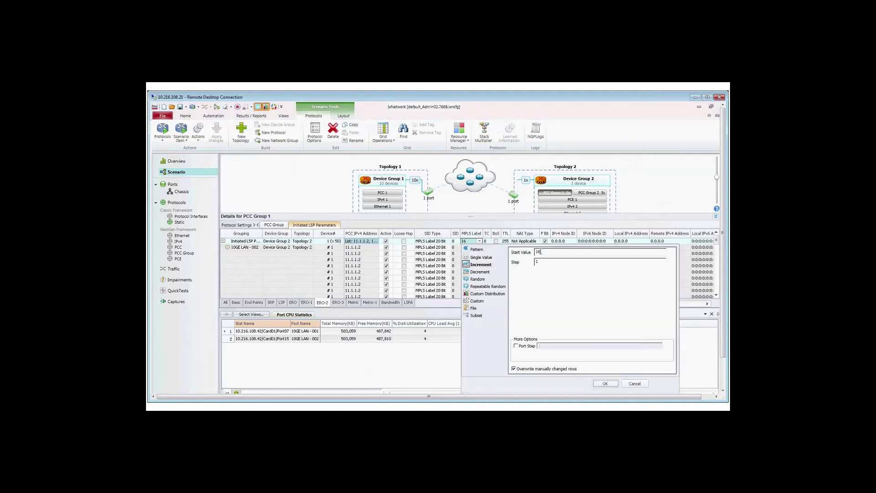
{"action": "key", "text": "BackSpace"}
{"action": "key", "text": "BackSpace"}
{"action": "type", "text": "201"}
{"action": "left_click", "coordinate": [606, 384]}
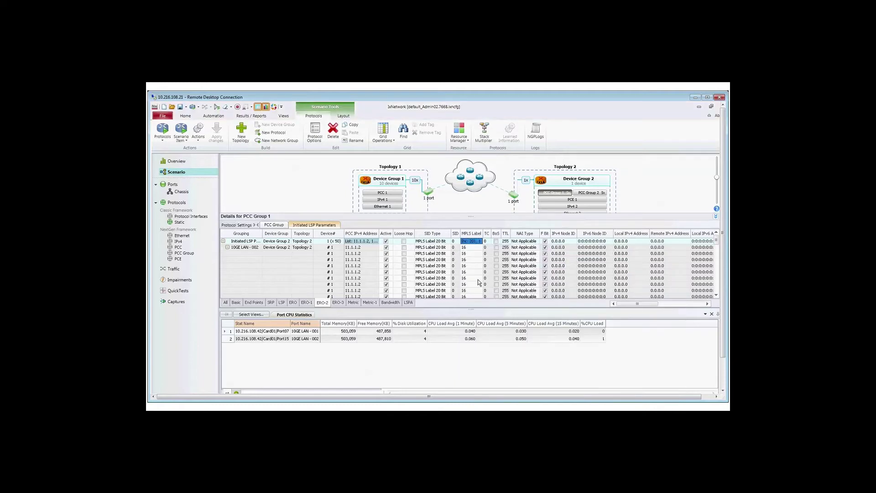
- Make the MPLS labels of the third ERO sub object increment from 301 in steps of 1
{"action": "left_click", "coordinate": [341, 303]}
{"action": "left_click", "coordinate": [480, 242]}
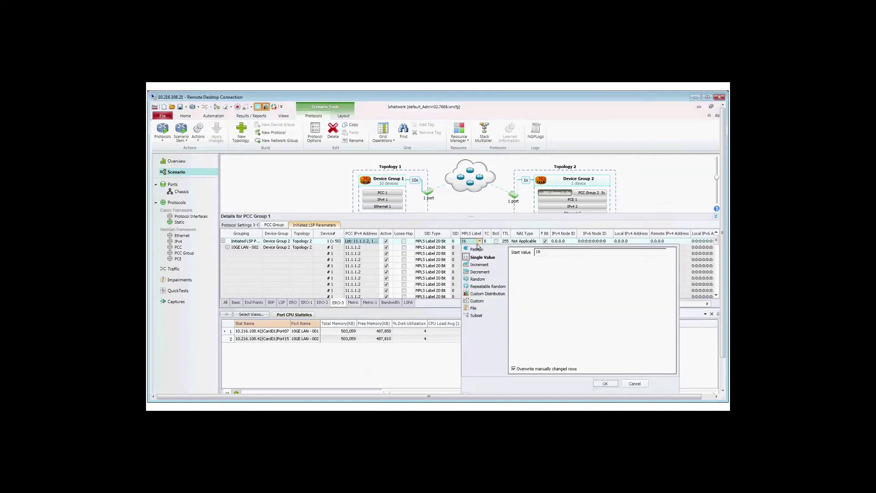
{"action": "left_click", "coordinate": [479, 265]}
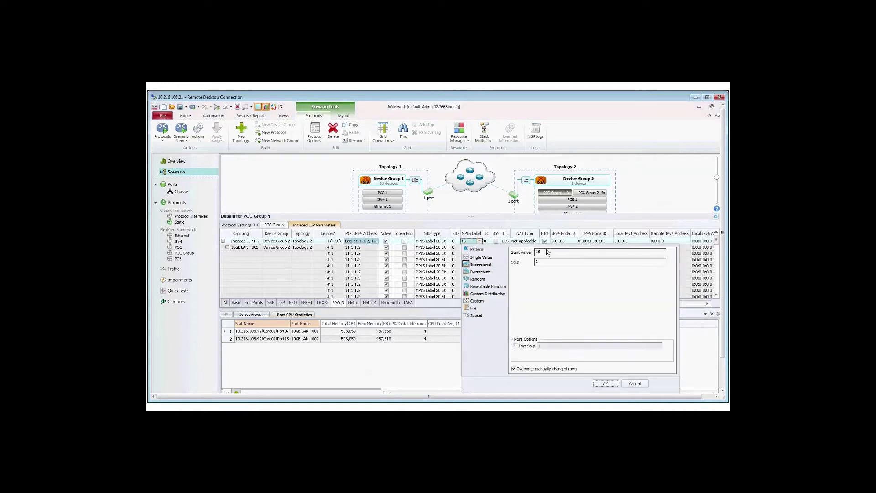
{"action": "key", "text": "BackSpace"}
{"action": "key", "text": "BackSpace"}
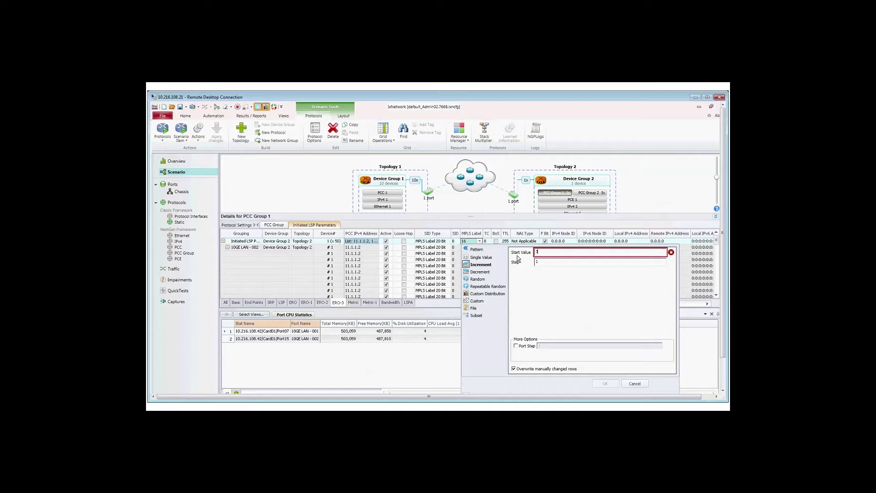
{"action": "type", "text": "301"}
{"action": "key", "text": "Return"}
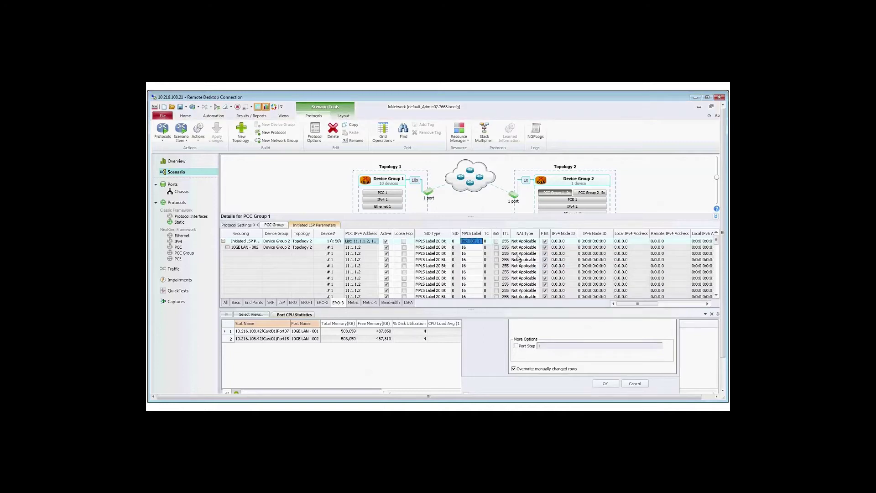
- Set the number of metrics to 2 for PCC Group 1's initiated LSPs
{"action": "left_click", "coordinate": [354, 303]}
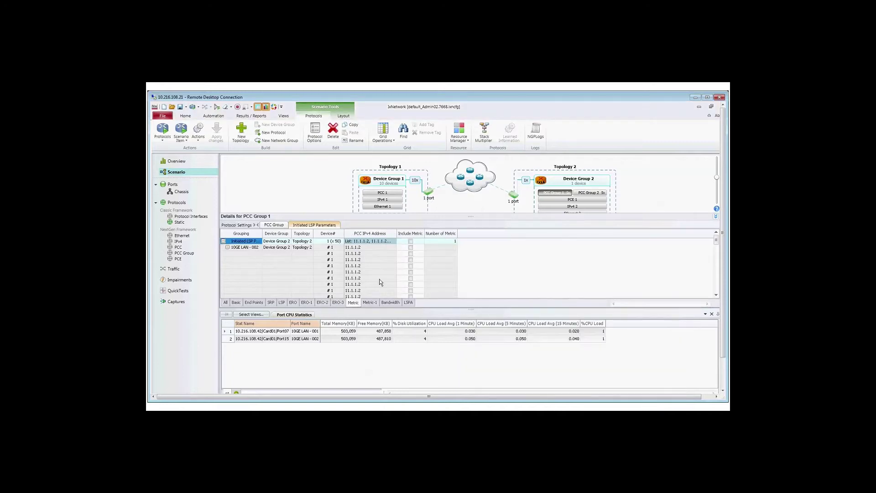
{"action": "left_click", "coordinate": [444, 242]}
{"action": "key", "text": "Return"}
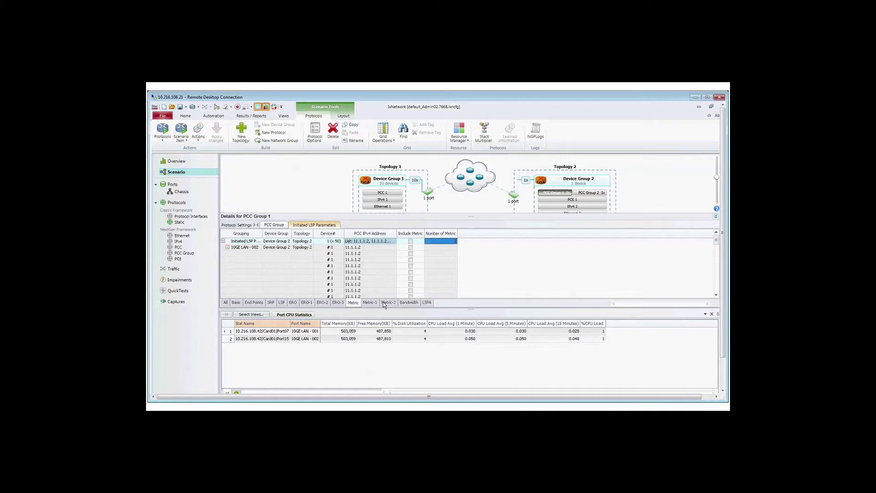
{"action": "left_click", "coordinate": [411, 241]}
- Examine the first metric's type and value settings and the option to include metrics in the initiated LSPs
{"action": "left_click", "coordinate": [370, 303]}
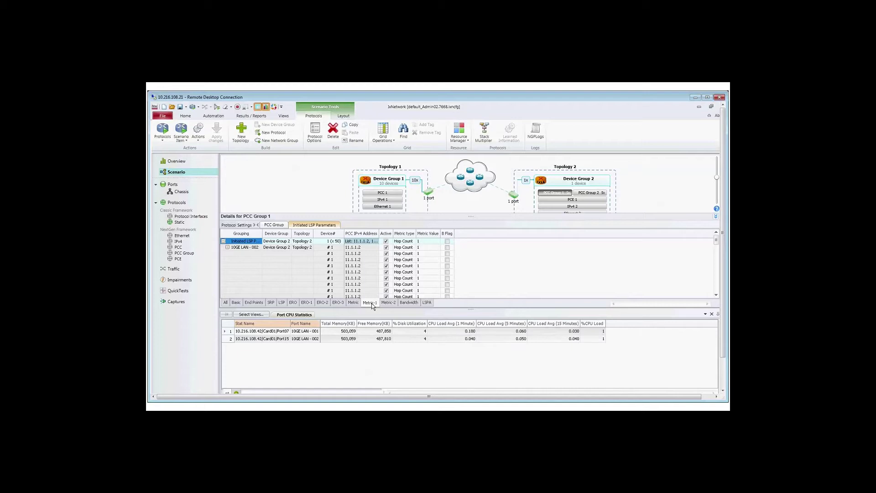
{"action": "left_click", "coordinate": [414, 242]}
{"action": "left_click", "coordinate": [413, 242]}
{"action": "left_click", "coordinate": [414, 258]}
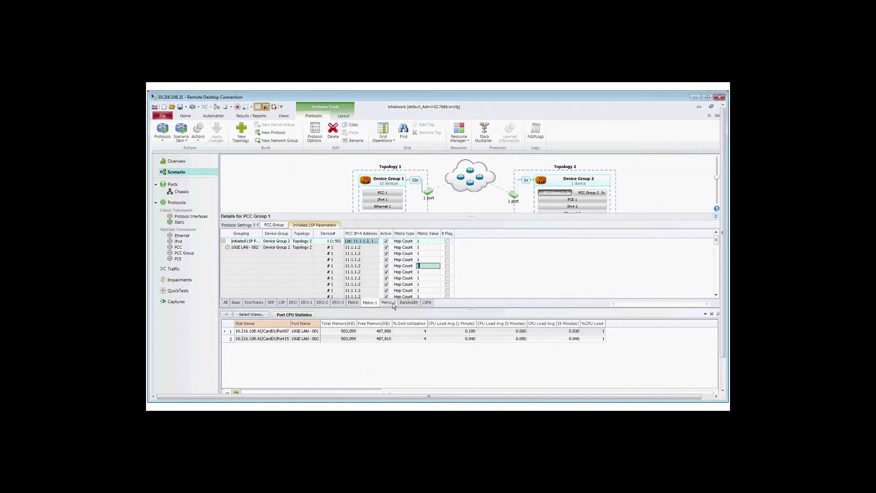
{"action": "left_click", "coordinate": [353, 303]}
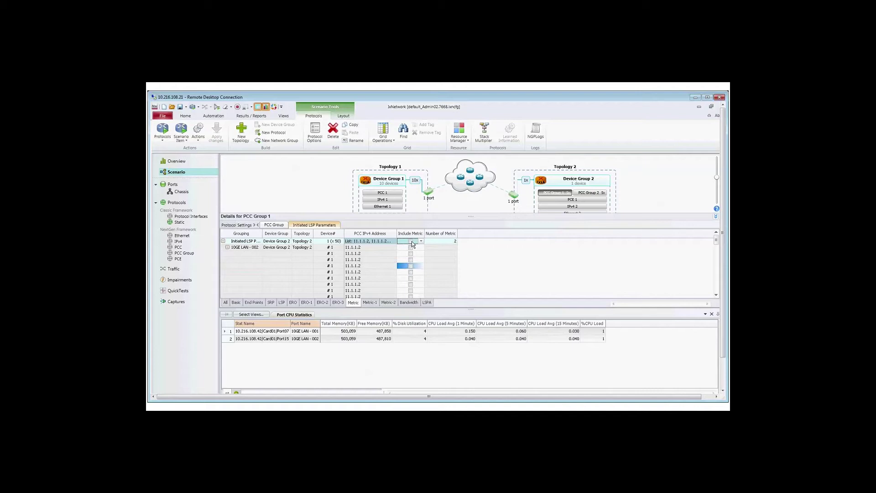
{"action": "left_click", "coordinate": [446, 262]}
- Review the bandwidth and LSPA settings of the initiated LSPs, and open PCC Group 2's basic settings
{"action": "left_click", "coordinate": [409, 303]}
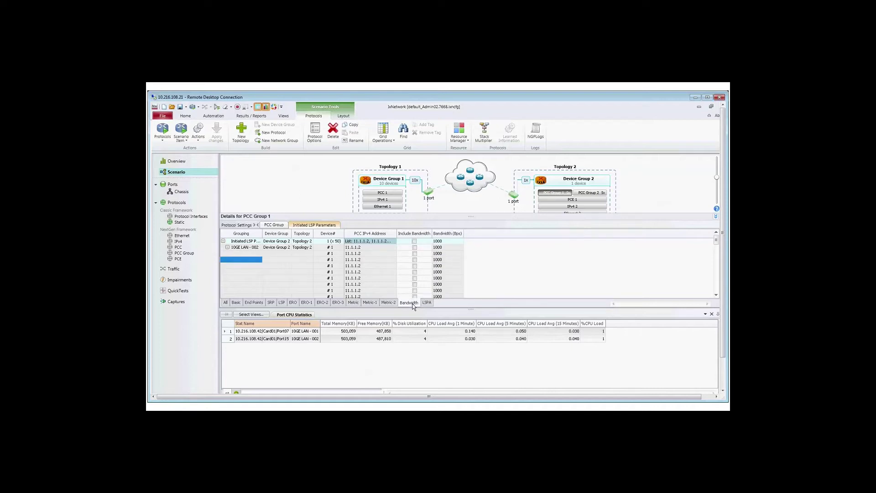
{"action": "left_click", "coordinate": [428, 304]}
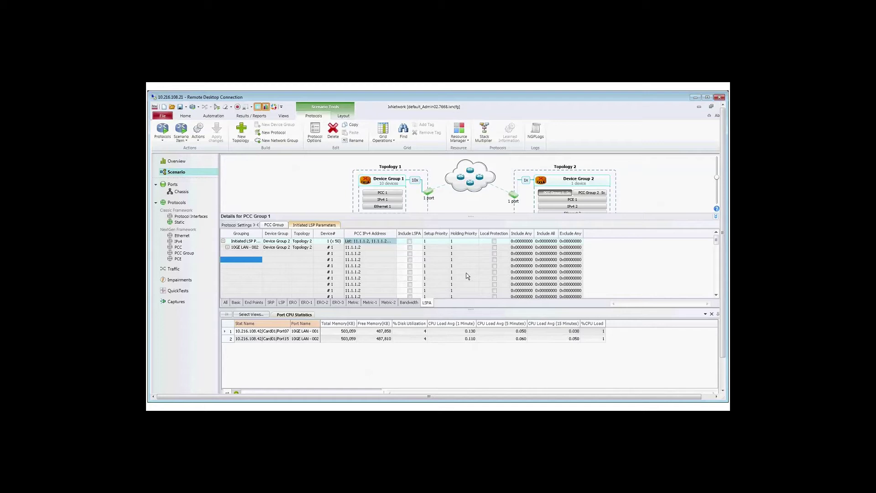
{"action": "left_click", "coordinate": [586, 194]}
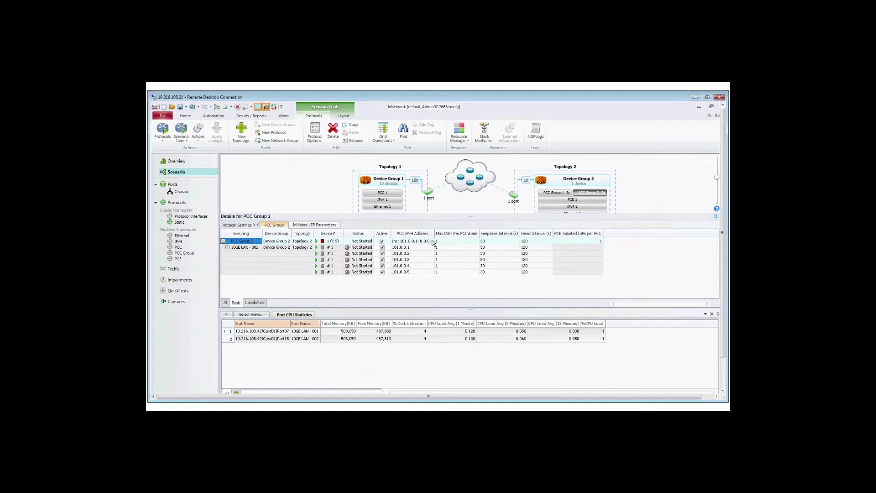
- Make PCC Group 2's PCC IPv4 addresses increment from 11.1.1.7 in steps of 0.0.0.1
{"action": "left_click", "coordinate": [429, 243]}
{"action": "left_click", "coordinate": [431, 241]}
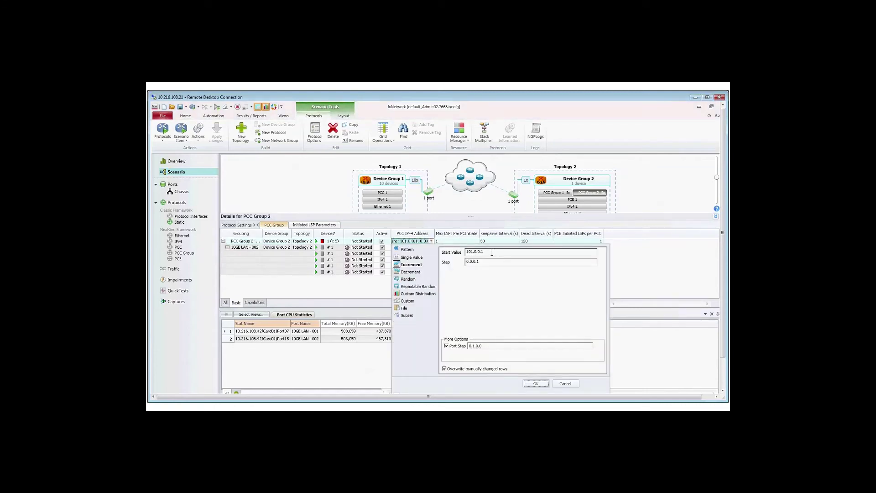
{"action": "triple_click", "coordinate": [491, 253]}
{"action": "type", "text": "11.1.1"}
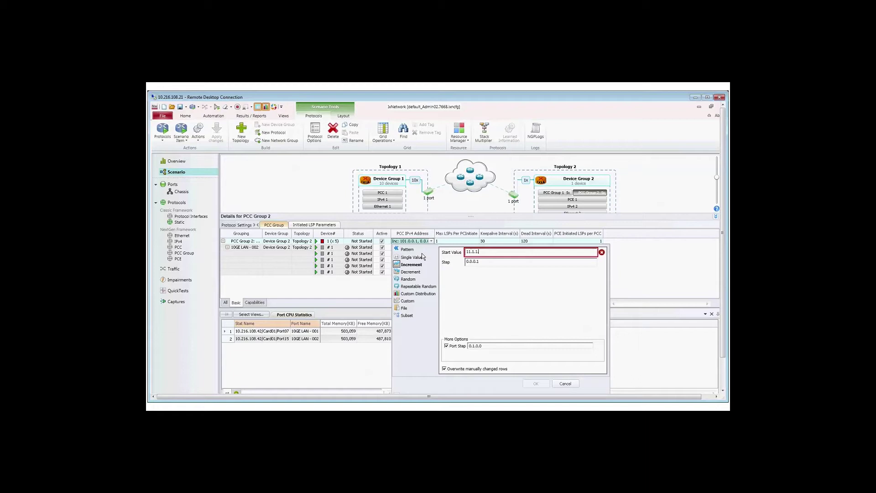
{"action": "type", "text": ".7"}
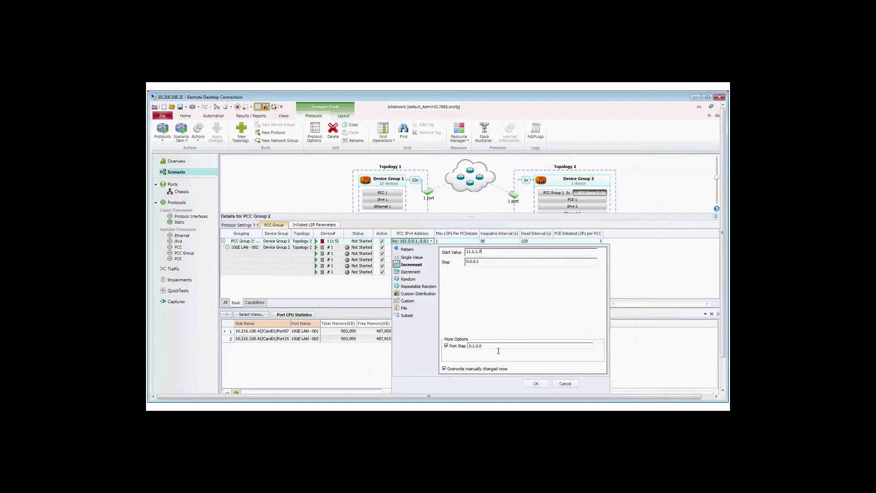
{"action": "left_click", "coordinate": [536, 383]}
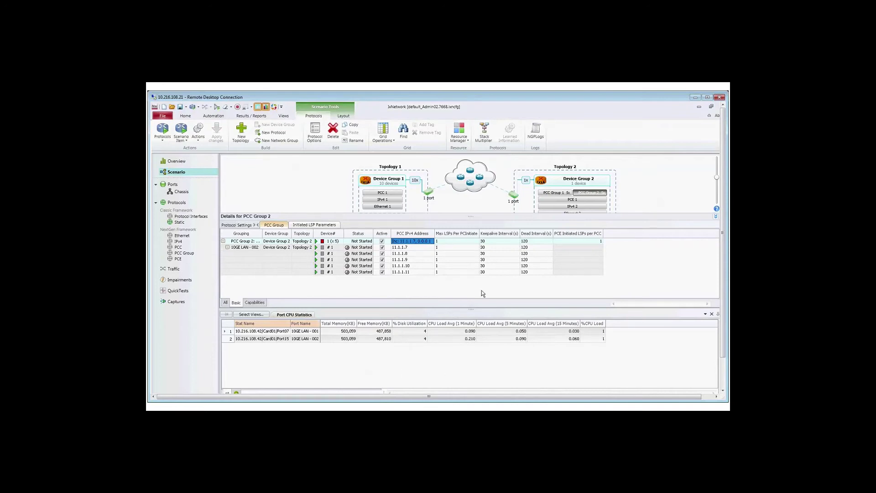
- Set PCC Group 2's PCE initiated LSPs per PCC to 10 and check the group's capabilities
{"action": "left_click", "coordinate": [599, 242]}
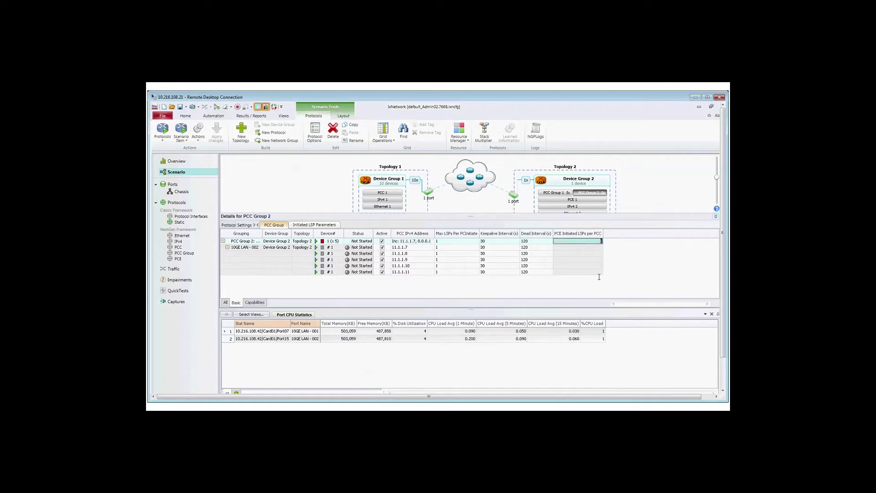
{"action": "type", "text": "10"}
{"action": "key", "text": "Return"}
{"action": "left_click", "coordinate": [255, 303]}
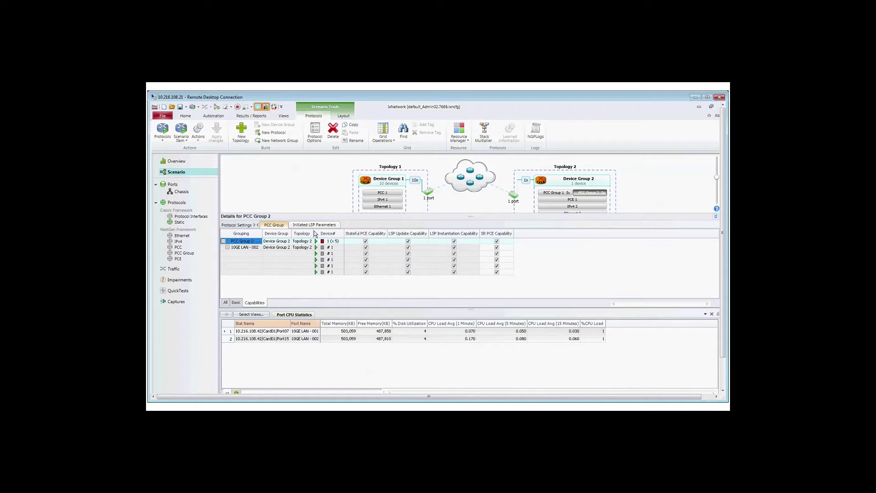
- Set the end points' IP version to IPv6 in PCC Group 2's initiated LSP parameters
{"action": "left_click", "coordinate": [314, 225]}
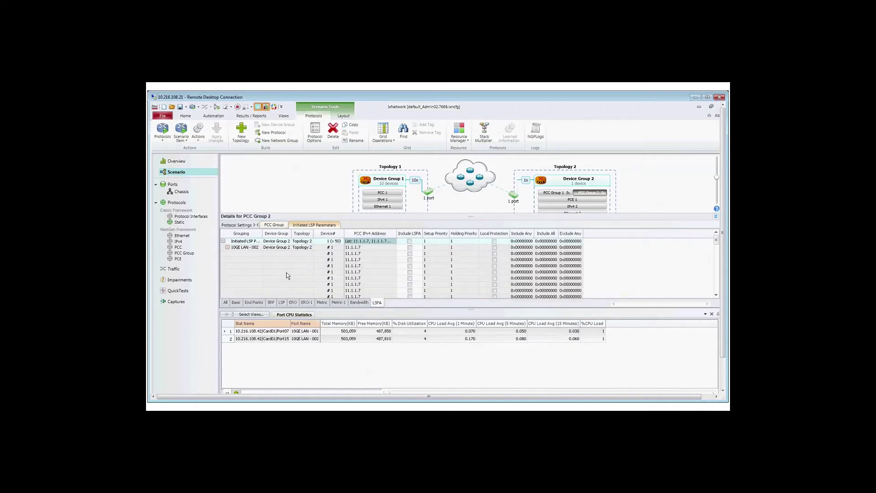
{"action": "left_click", "coordinate": [235, 303]}
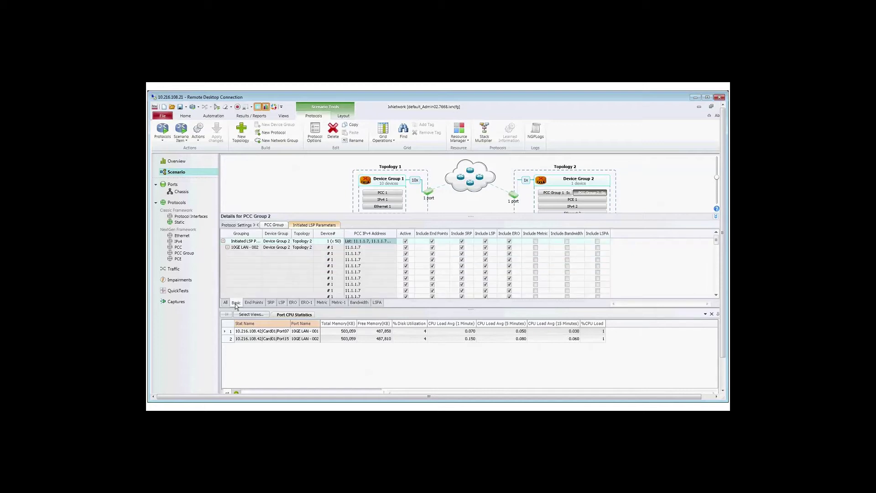
{"action": "left_click", "coordinate": [254, 303]}
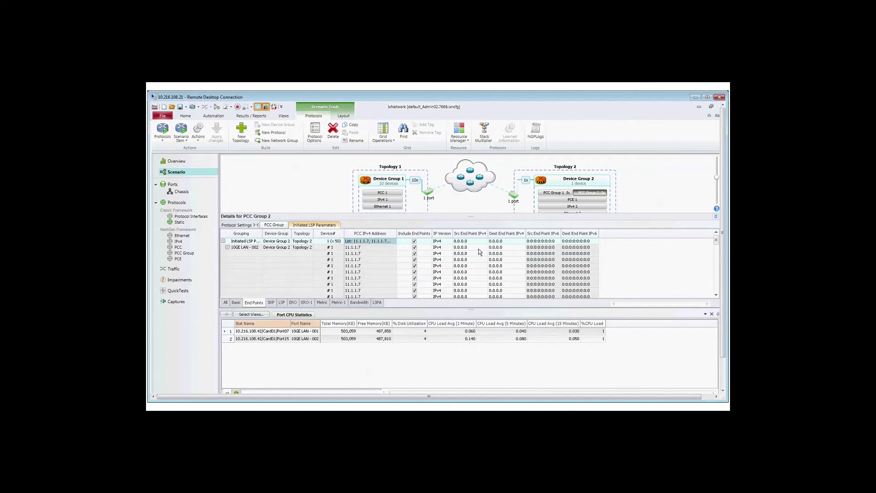
{"action": "left_click", "coordinate": [450, 242]}
{"action": "left_click", "coordinate": [442, 253]}
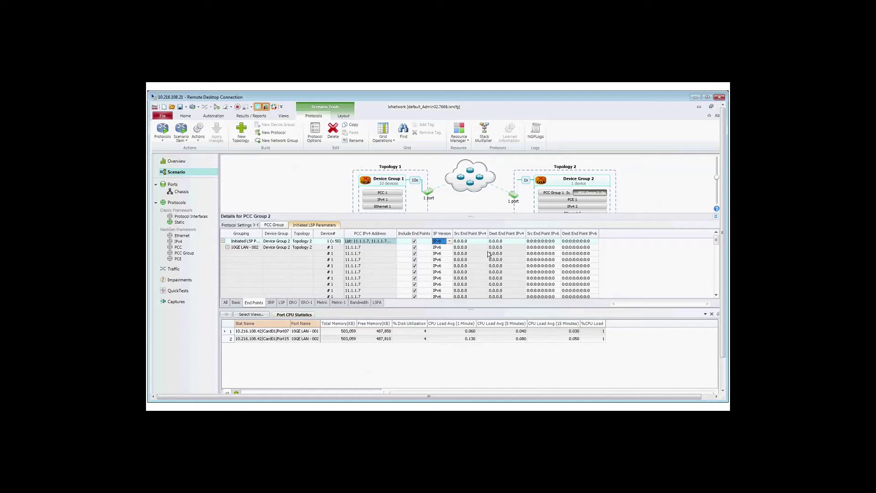
- Make the source end point IPv6 addresses of PCC Group 2's initiated LSPs increment from 22::1 in steps of 0:0:0:0:0:0:0:1
{"action": "left_click", "coordinate": [558, 243]}
{"action": "left_click", "coordinate": [533, 264]}
{"action": "key", "text": "ctrl+a"}
{"action": "type", "text": "22::"}
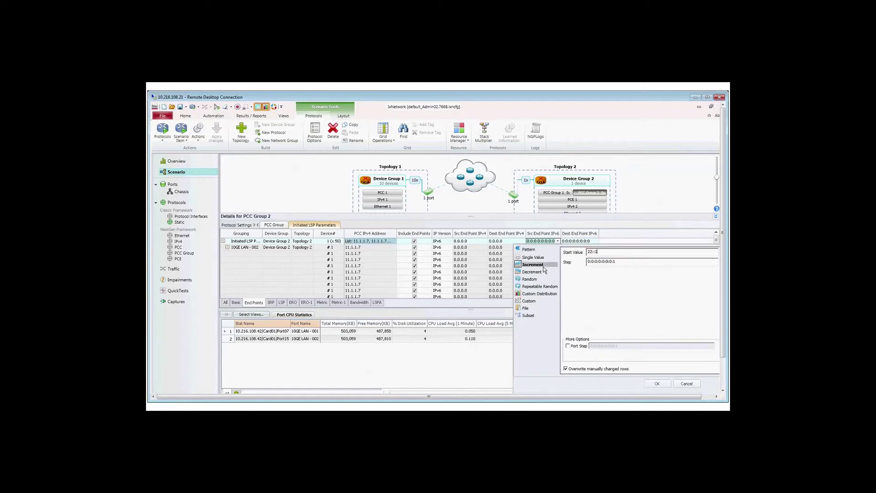
{"action": "left_click", "coordinate": [661, 384]}
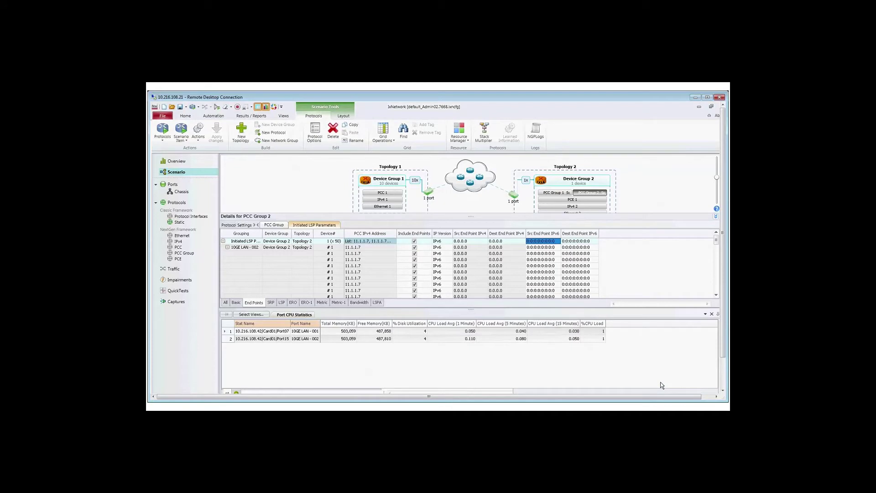
- Make the destination end point IPv6 addresses increment from 44::1 in steps of 0:0:0:0:0:0:0:1
{"action": "left_click", "coordinate": [577, 241]}
{"action": "left_click", "coordinate": [596, 241]}
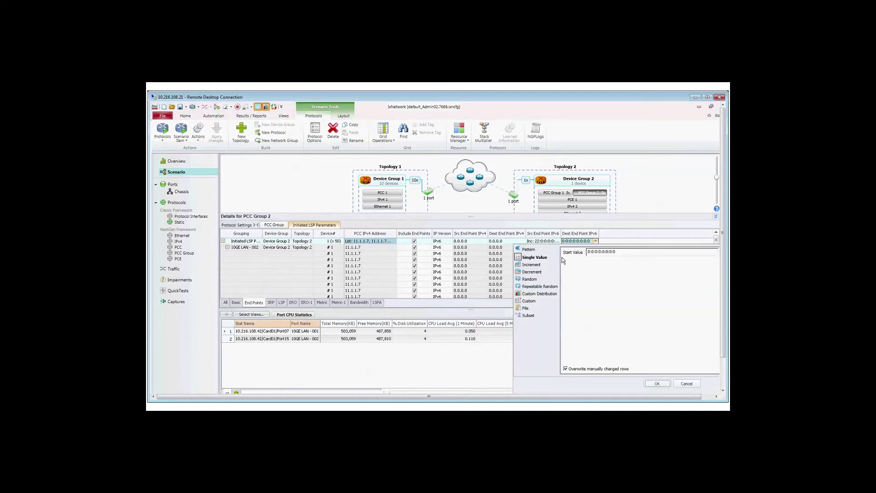
{"action": "left_click", "coordinate": [532, 264]}
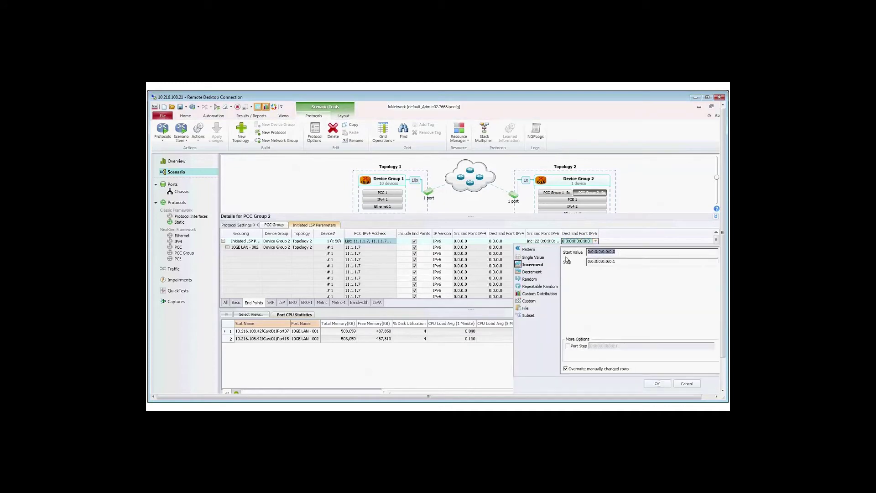
{"action": "type", "text": "44::1"}
{"action": "left_click", "coordinate": [659, 384]}
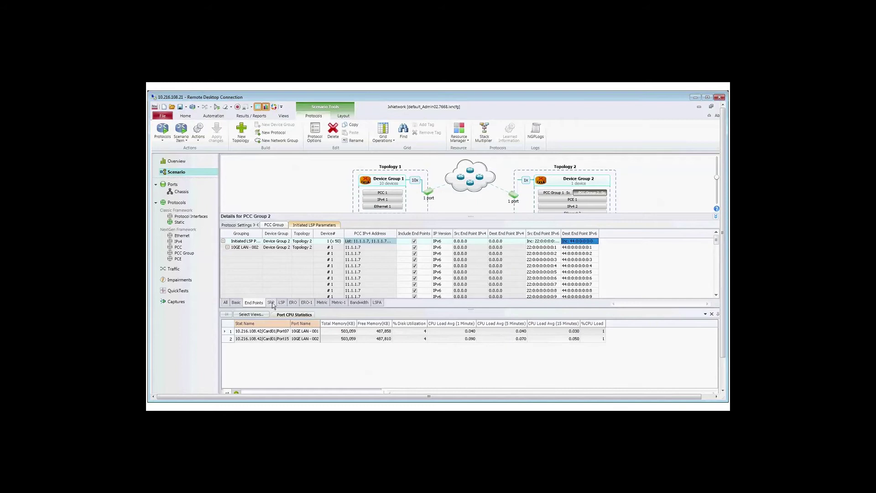
- Set the symbolic path name pattern of PCC Group 2's initiated LSPs to IXIA_LSP_{Inc:51,1}
{"action": "left_click", "coordinate": [272, 302]}
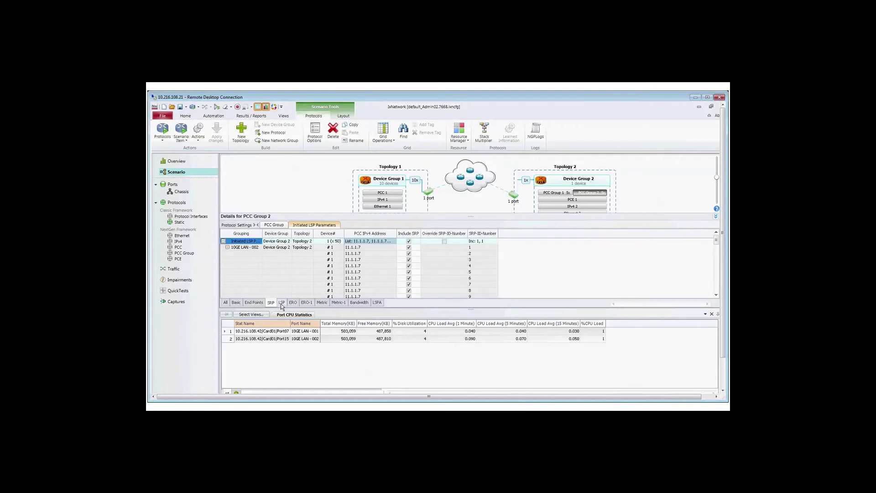
{"action": "left_click", "coordinate": [281, 302]}
{"action": "left_click", "coordinate": [575, 242]}
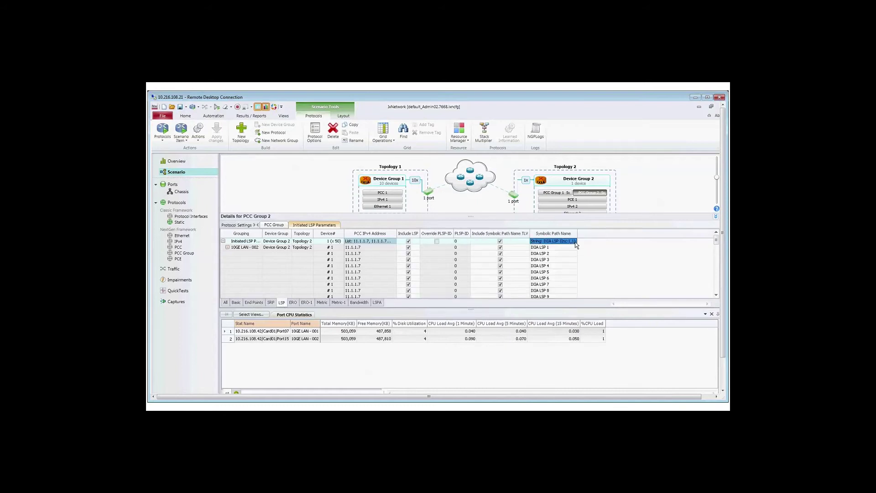
{"action": "left_click", "coordinate": [574, 241]}
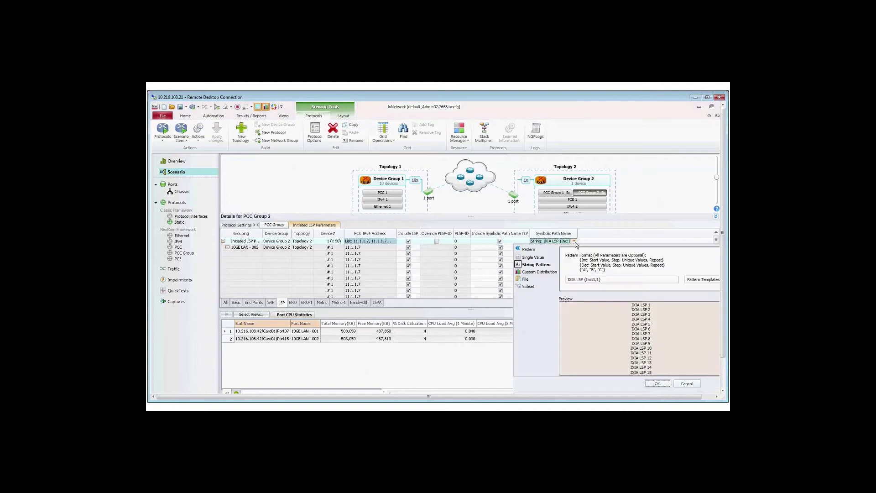
{"action": "left_click", "coordinate": [580, 282]}
{"action": "key", "text": "BackSpace"}
{"action": "type", "text": "_"}
{"action": "key", "text": "Right"}
{"action": "key", "text": "Right"}
{"action": "key", "text": "Right"}
{"action": "key", "text": "Delete"}
{"action": "type", "text": "_"}
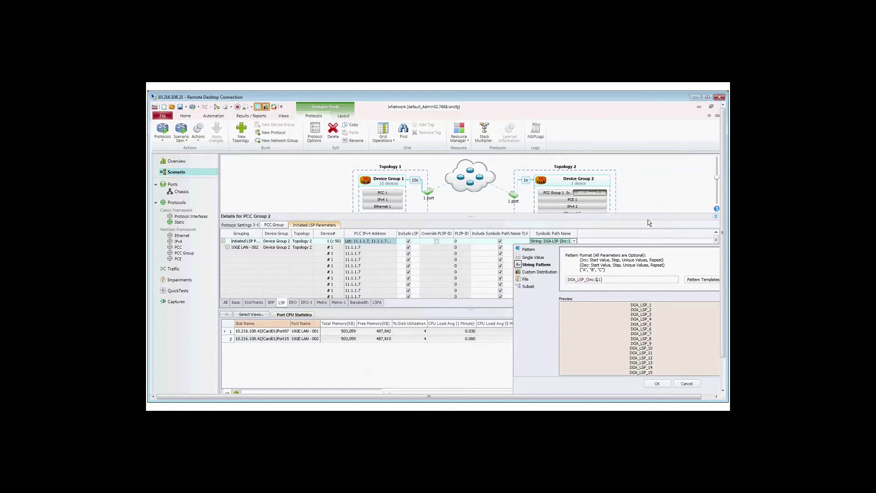
{"action": "type", "text": "5"}
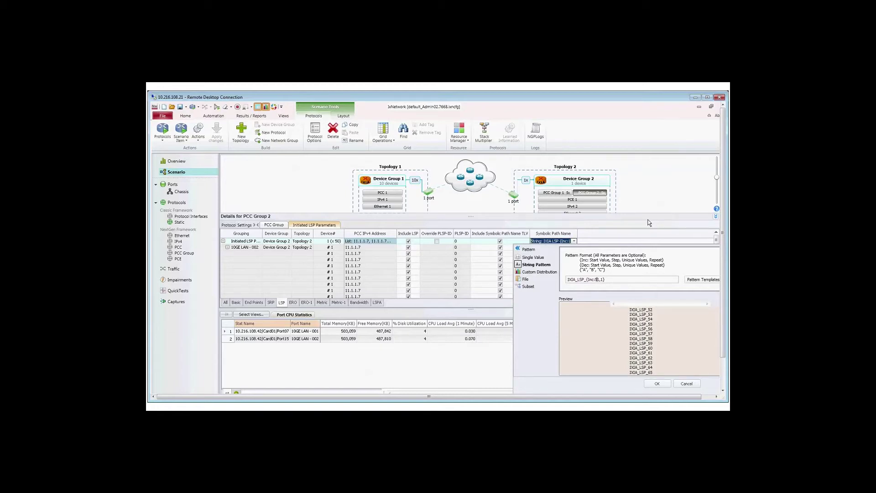
{"action": "key", "text": "Return"}
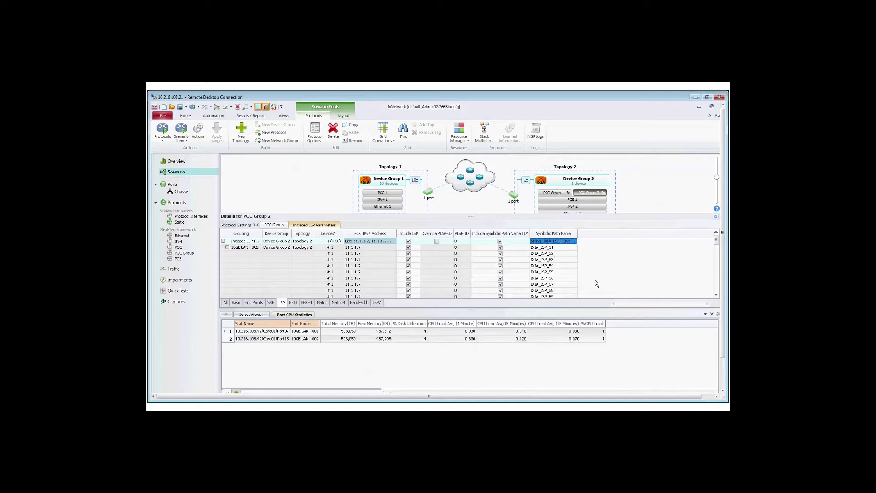
- Set the number of ERO sub objects to 2 for PCC Group 2's initiated LSPs
{"action": "left_click", "coordinate": [293, 303]}
{"action": "left_click", "coordinate": [468, 241]}
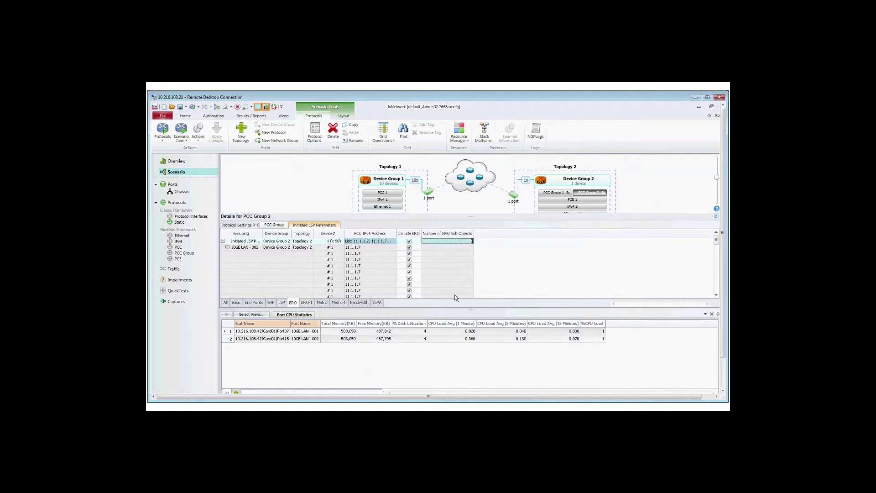
{"action": "key", "text": "Return"}
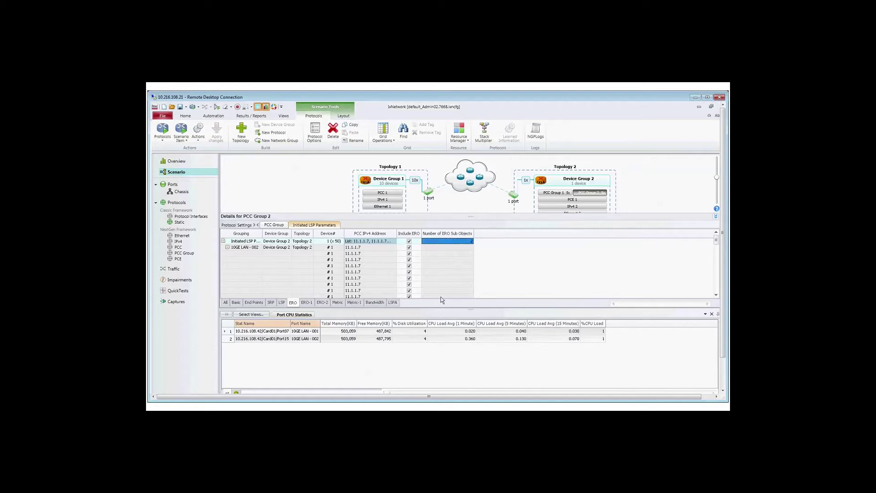
- Configure the first ERO sub object with NAI type IPv4 Node ID, the F bit cleared and SID type Null
{"action": "left_click", "coordinate": [306, 302]}
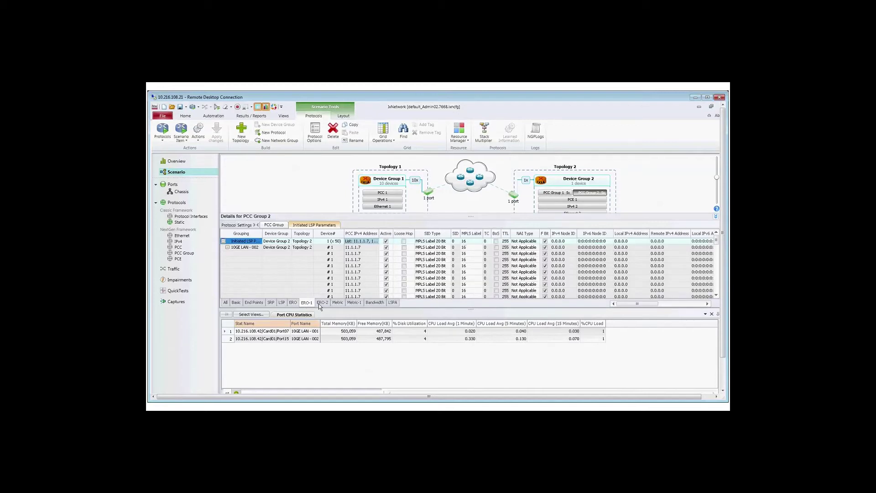
{"action": "left_click", "coordinate": [525, 241]}
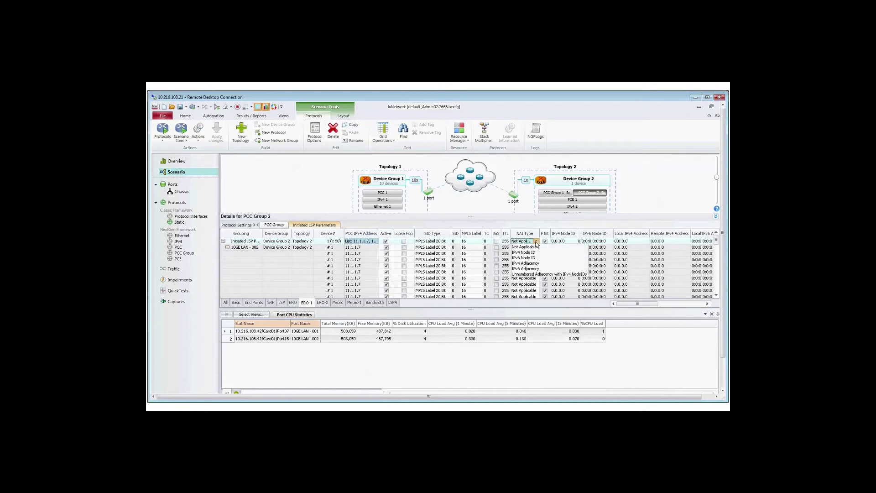
{"action": "left_click", "coordinate": [524, 253]}
{"action": "left_click", "coordinate": [544, 242]}
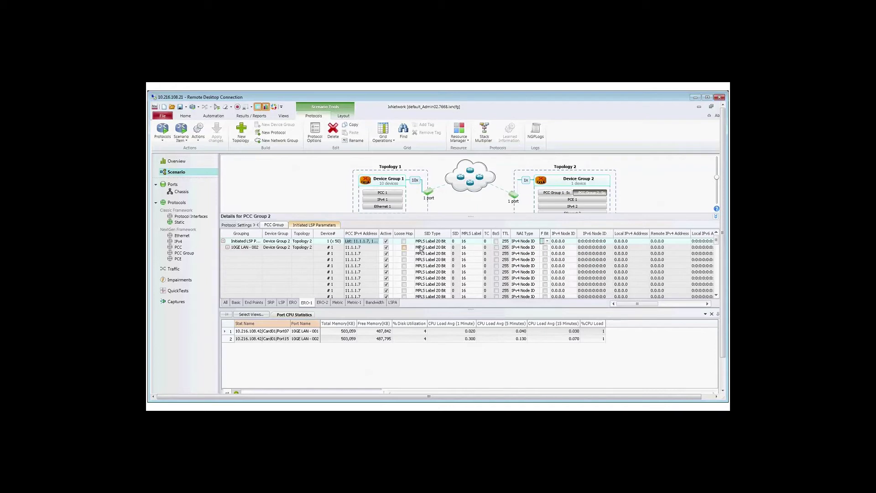
{"action": "left_click", "coordinate": [439, 241]}
{"action": "left_click", "coordinate": [424, 248]}
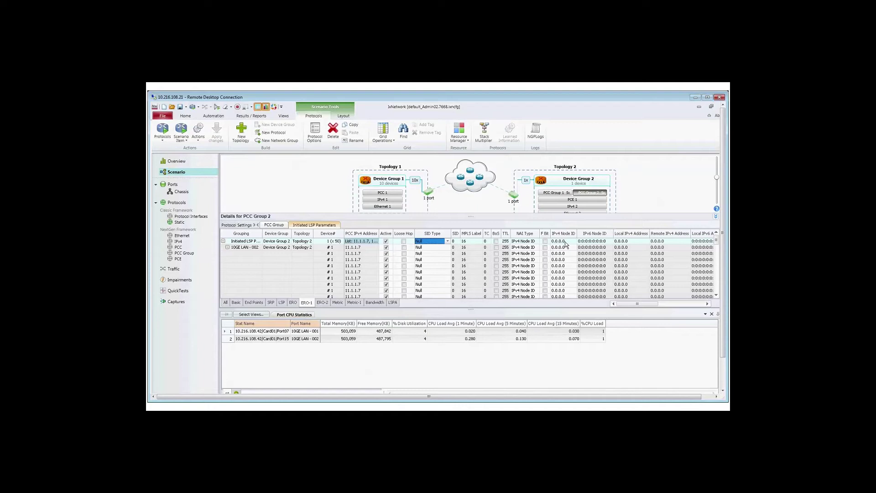
- Make the IPv4 node IDs of the first ERO sub object increment from 31.1.1.1 in steps of 0.0.0.1
{"action": "left_click", "coordinate": [564, 242]}
{"action": "left_click", "coordinate": [574, 241]}
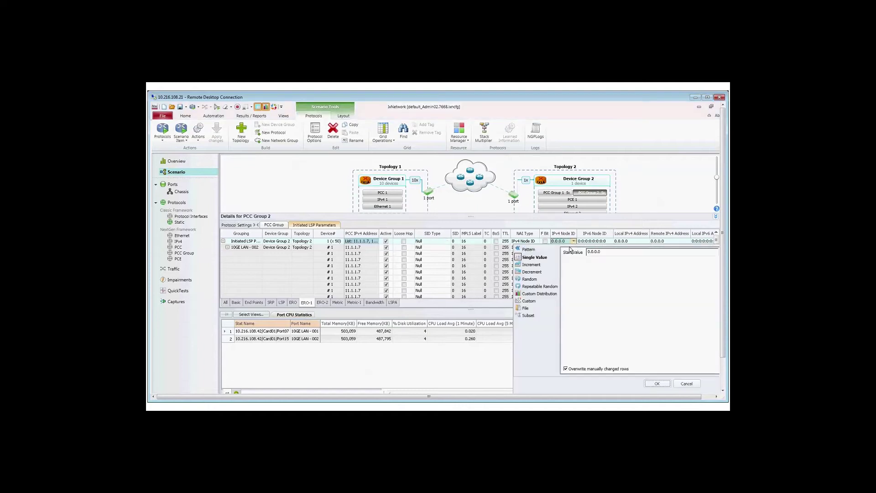
{"action": "left_click", "coordinate": [534, 265]}
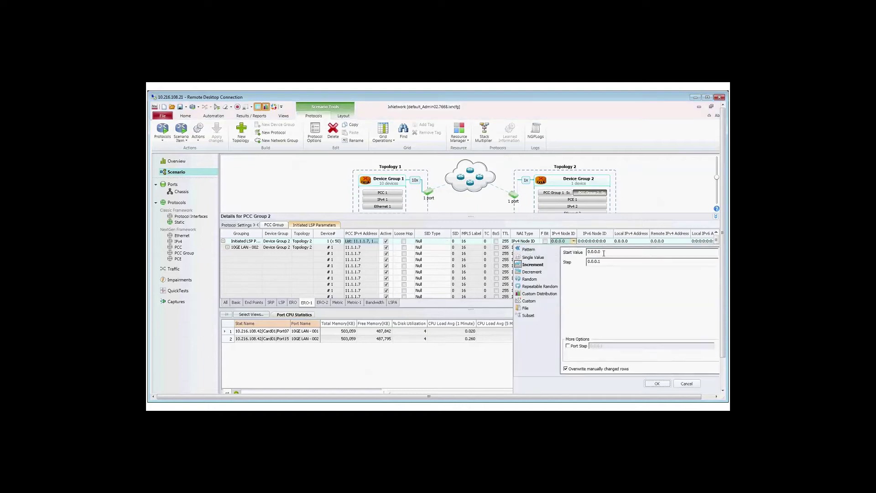
{"action": "left_click", "coordinate": [604, 253]}
{"action": "type", "text": "31.1.1.1"}
{"action": "left_click", "coordinate": [657, 384]}
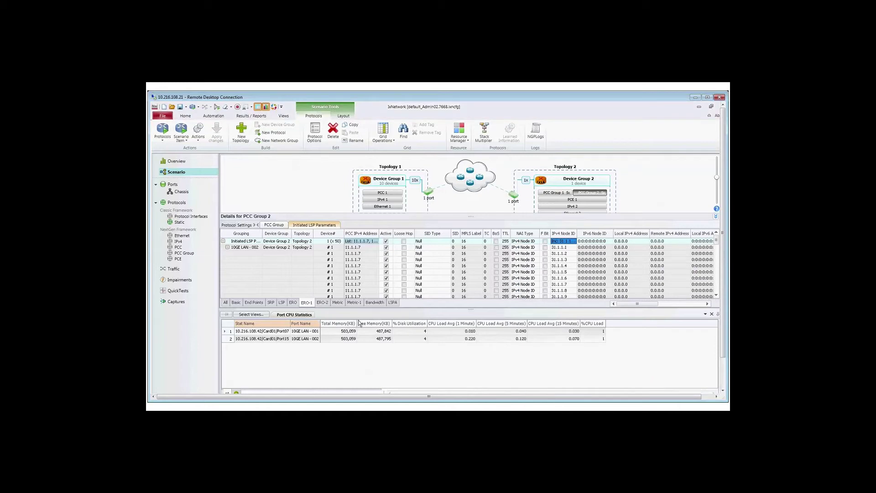
- Configure the second ERO sub object with SID type Null, NAI type IPv4 Node ID and the F bit cleared
{"action": "left_click", "coordinate": [323, 303]}
{"action": "left_click", "coordinate": [324, 304]}
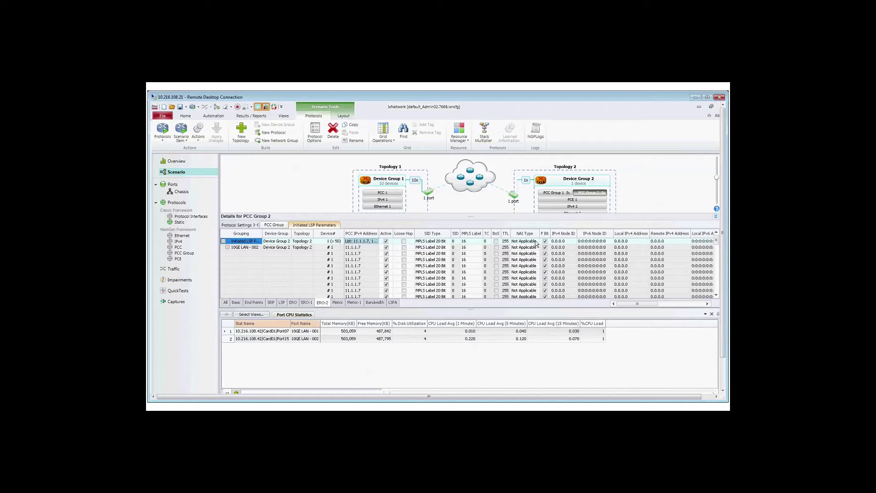
{"action": "left_click", "coordinate": [446, 242]}
{"action": "left_click", "coordinate": [448, 241]}
{"action": "left_click", "coordinate": [434, 248]}
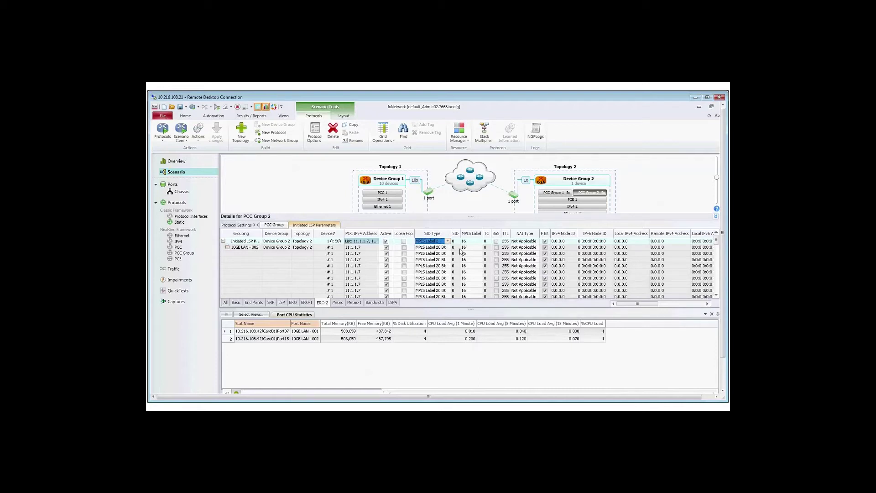
{"action": "left_click", "coordinate": [537, 242]}
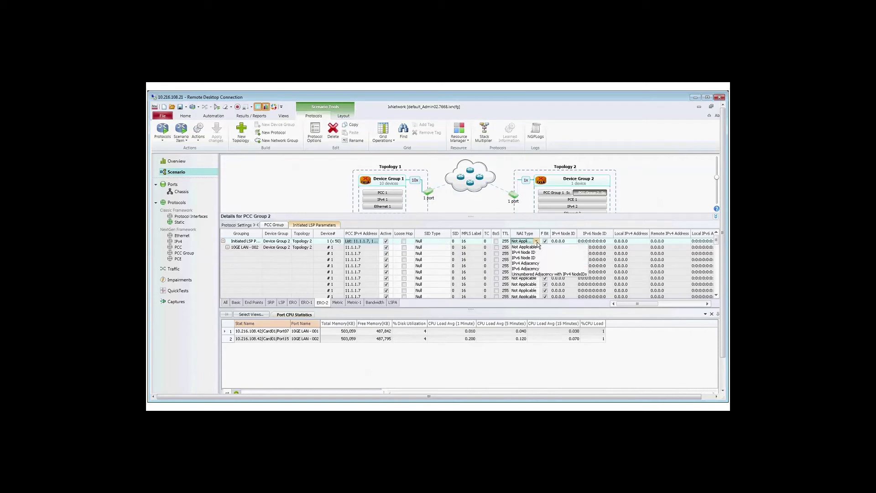
{"action": "left_click", "coordinate": [531, 253]}
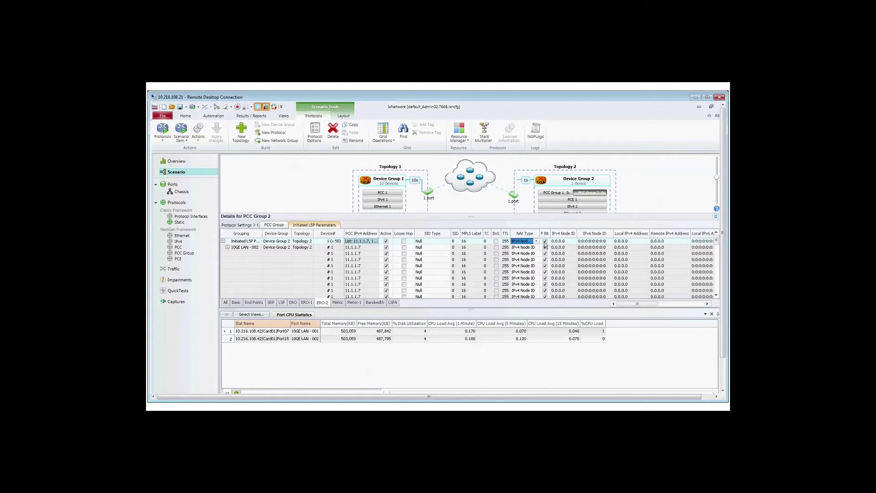
{"action": "left_click", "coordinate": [545, 241]}
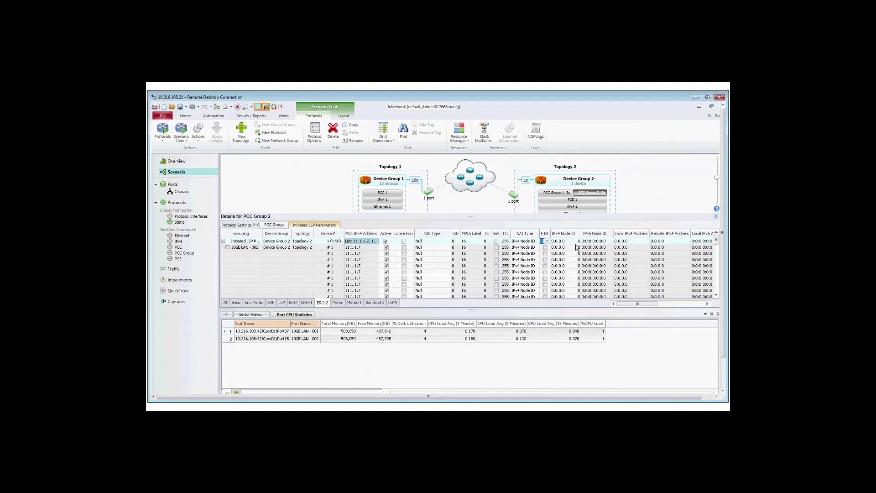
- Make the IPv4 node IDs of the second ERO sub object increment from 41.1.1.1 in steps of 0.0.0.1
{"action": "left_click", "coordinate": [574, 242]}
{"action": "left_click", "coordinate": [573, 241]}
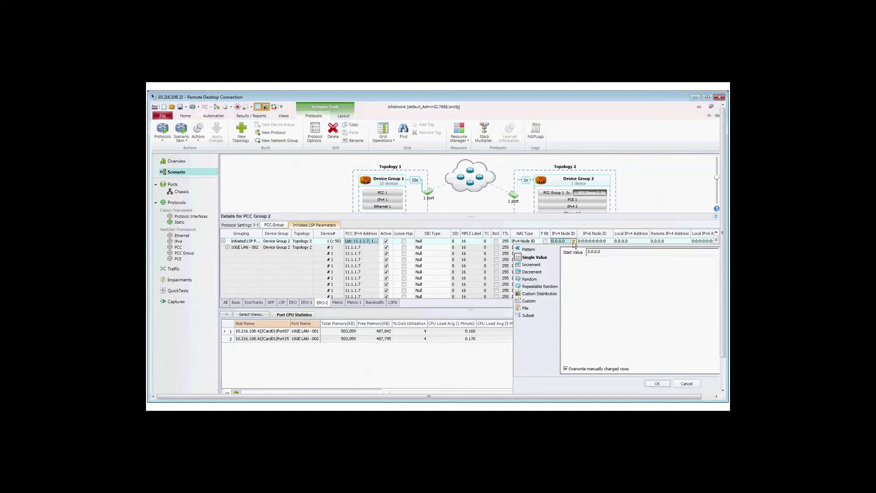
{"action": "left_click", "coordinate": [534, 265]}
{"action": "left_click", "coordinate": [585, 252]}
{"action": "double_click", "coordinate": [587, 252]}
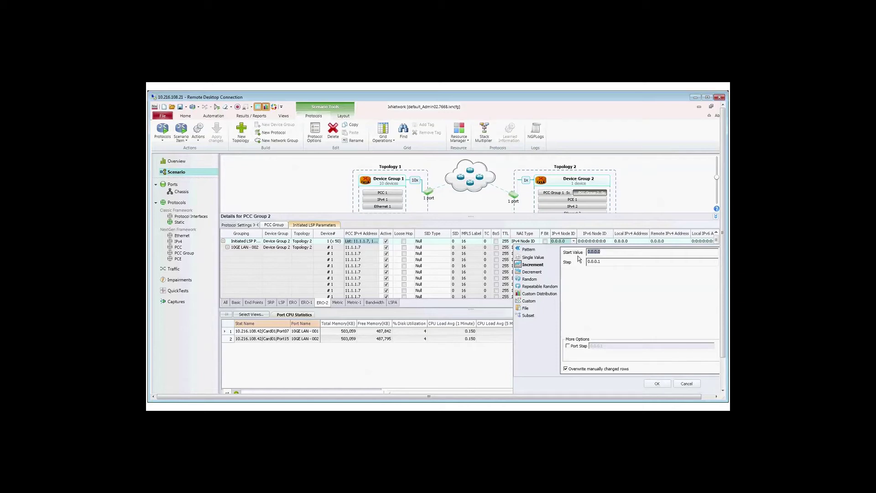
{"action": "type", "text": "41.1"}
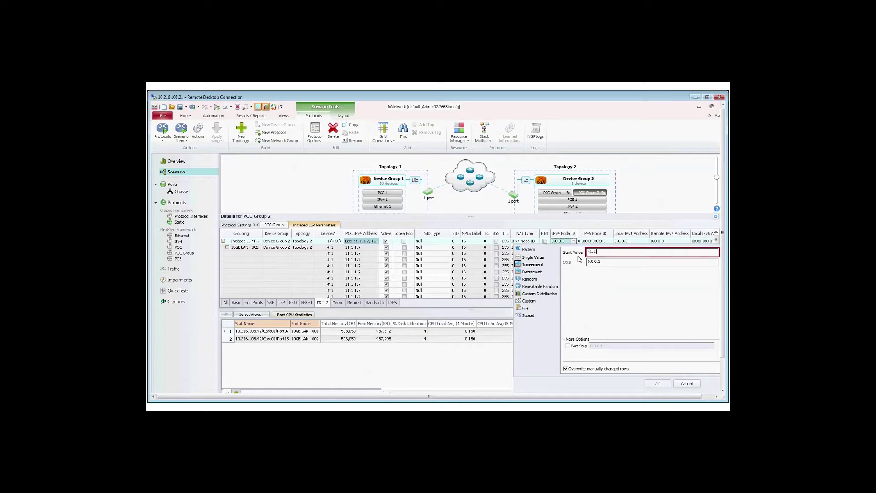
{"action": "type", "text": ".1.1"}
{"action": "key", "text": "Return"}
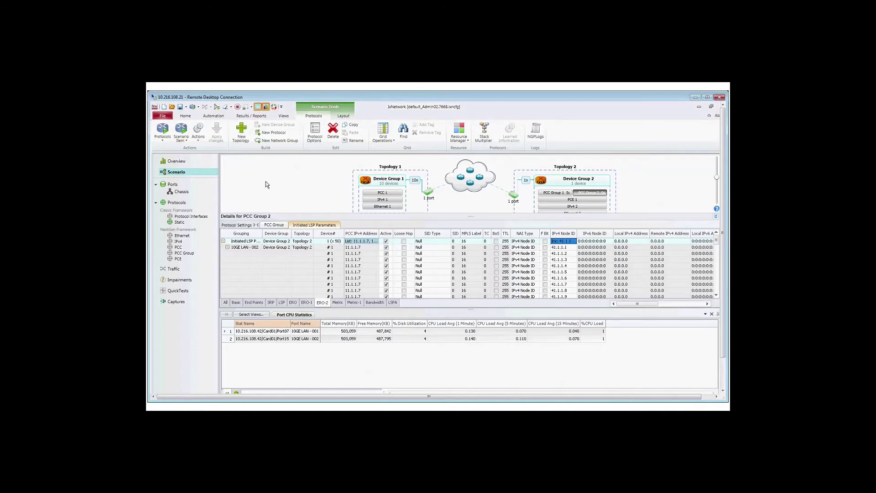
- Start all protocols and review the PCInitiate and PCRpt message counters in the PCE Sessions Per Port statistics
{"action": "left_click", "coordinate": [163, 130]}
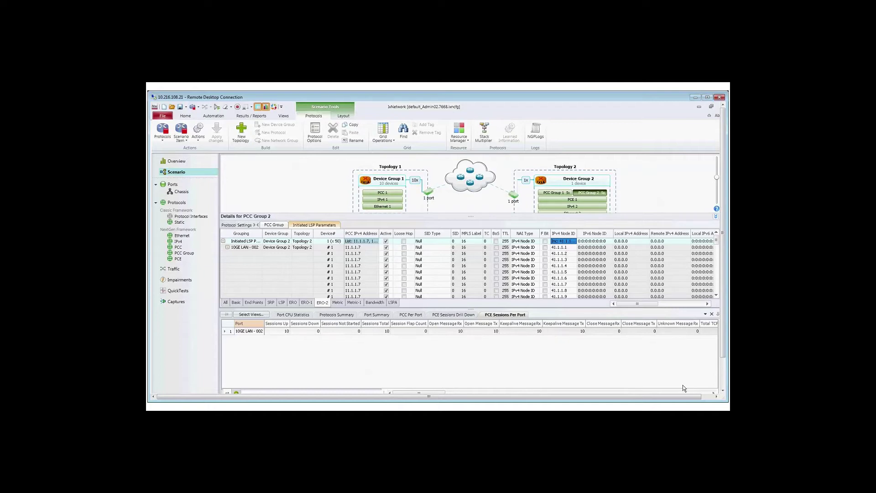
{"action": "left_click", "coordinate": [707, 396]}
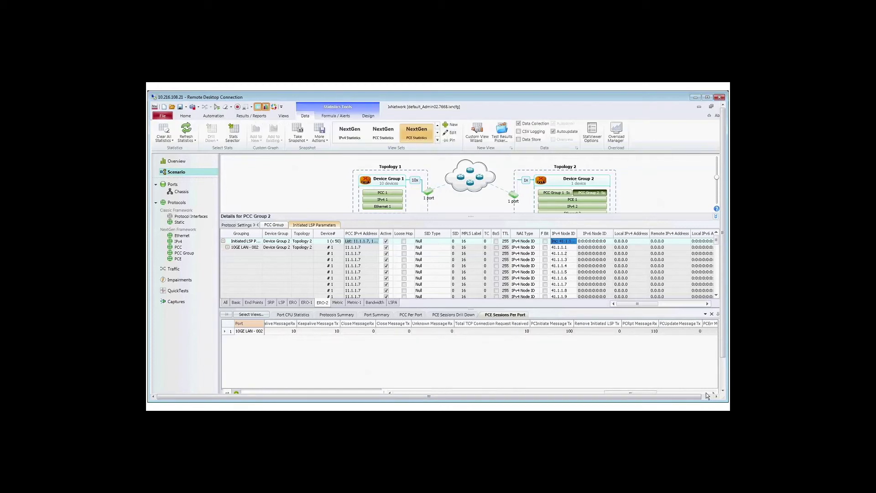
{"action": "left_click", "coordinate": [706, 394]}
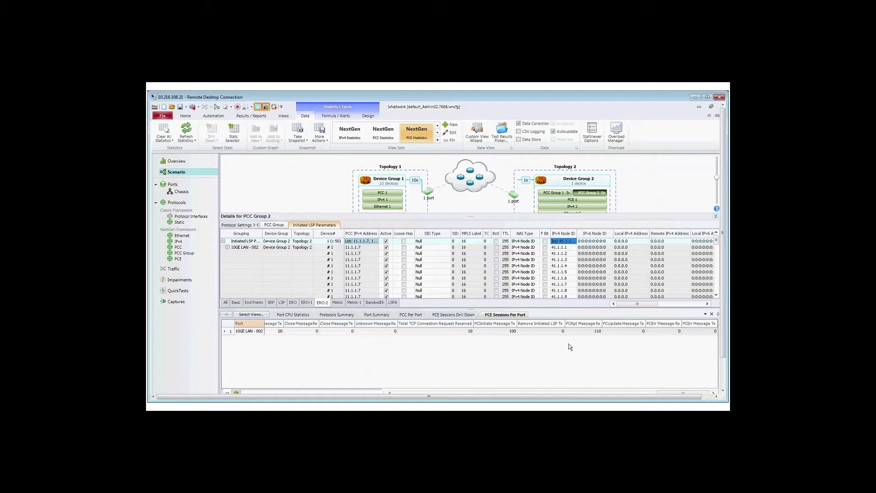
- Review the PCInitiate and PCRpt message counters in the PCC Per Port statistics
{"action": "left_click", "coordinate": [409, 316]}
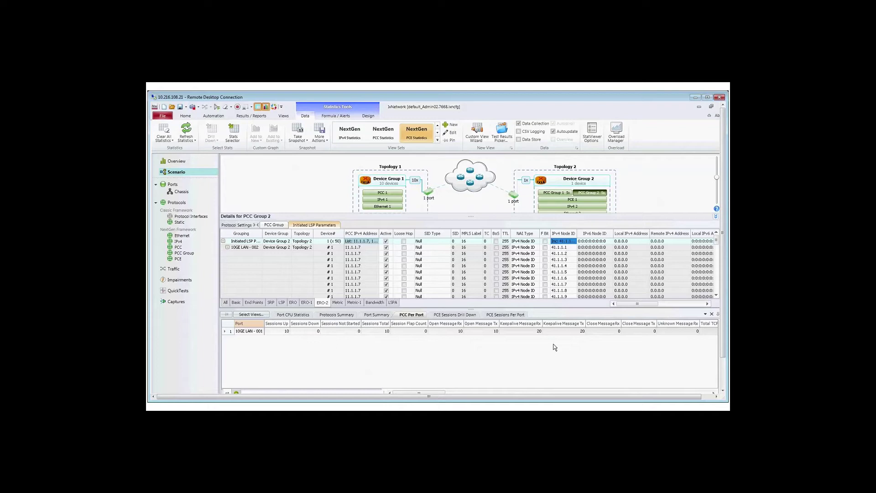
{"action": "left_click", "coordinate": [709, 393]}
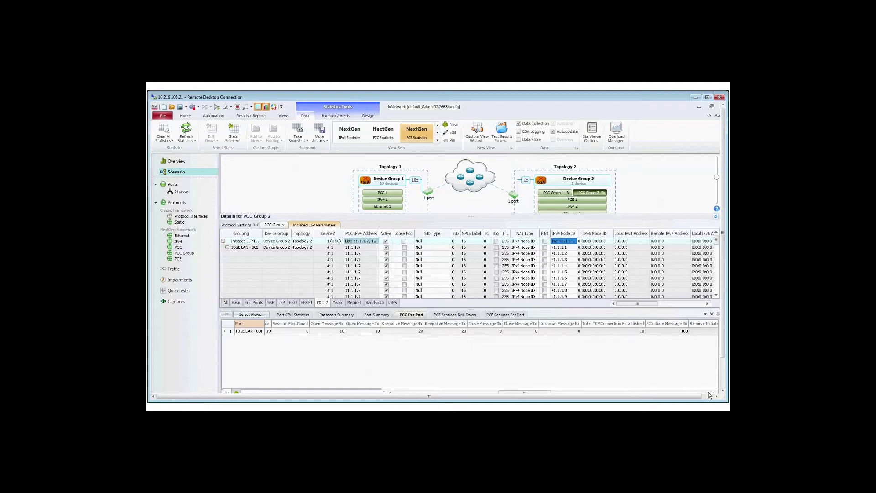
{"action": "left_click", "coordinate": [708, 393]}
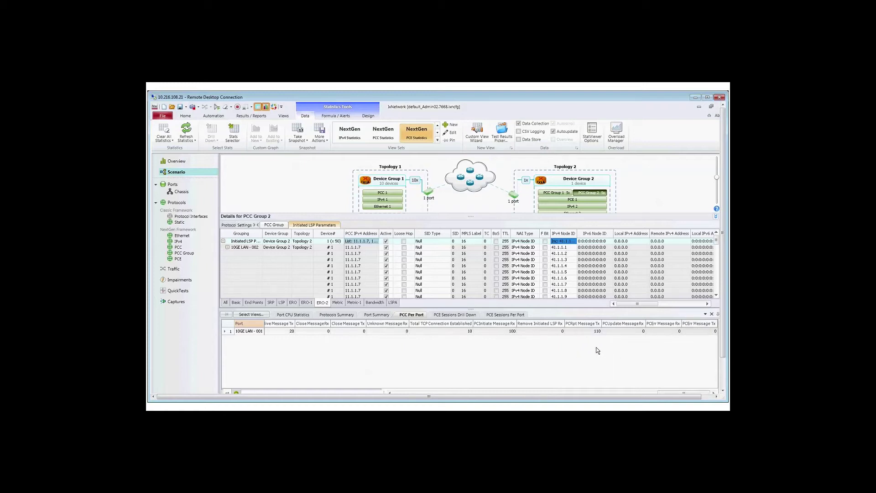
- Drill down the PCC port statistics per session, enlarge the statistics area and examine the message counters of each session
{"action": "right_click", "coordinate": [432, 332]}
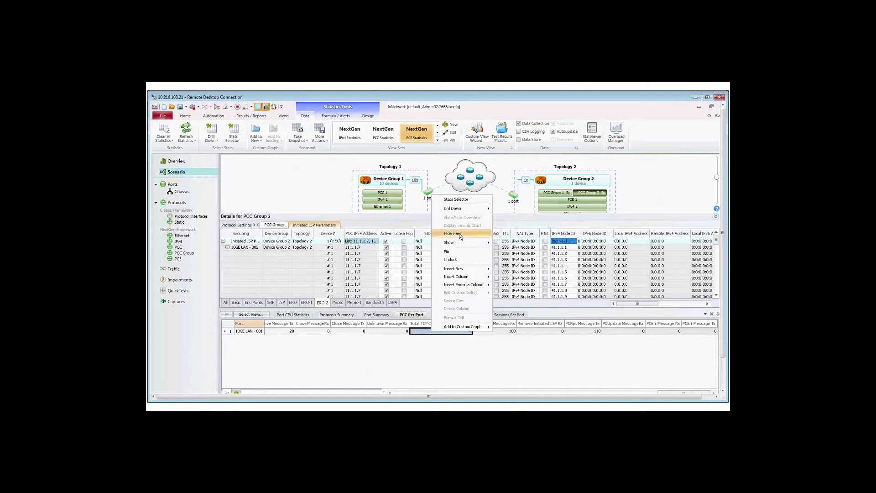
{"action": "mouse_move", "coordinate": [479, 209]}
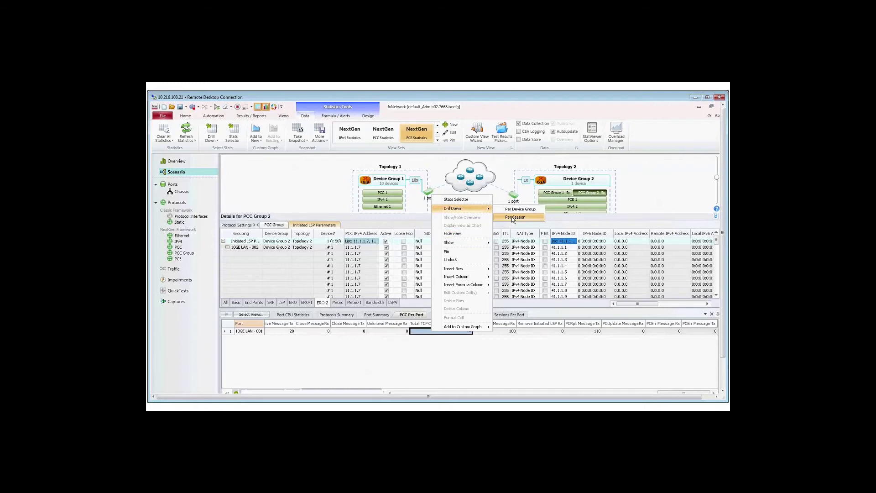
{"action": "left_click", "coordinate": [512, 217]}
{"action": "left_click", "coordinate": [457, 363]}
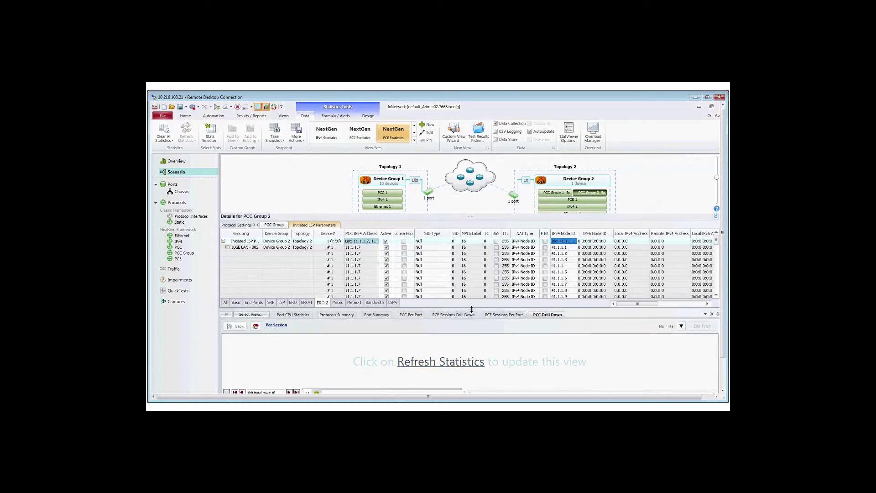
{"action": "left_click_drag", "start_coordinate": [473, 312], "coordinate": [469, 285]}
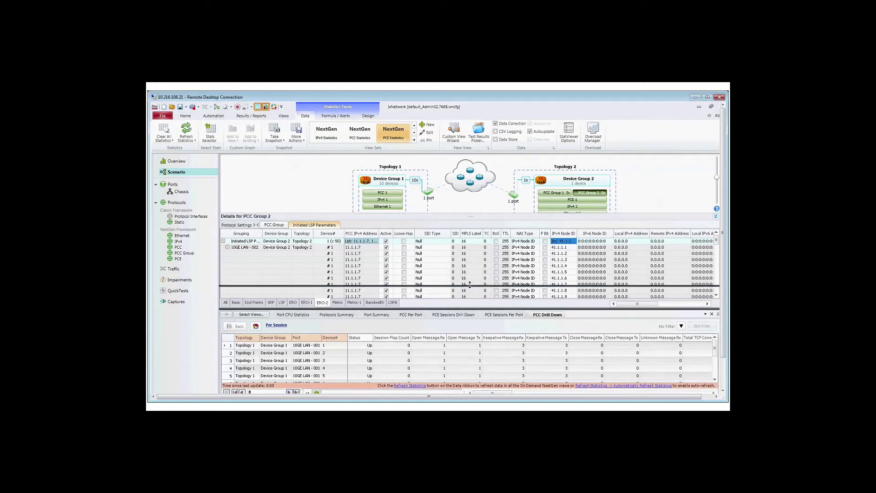
{"action": "left_click_drag", "start_coordinate": [470, 285], "coordinate": [470, 285]}
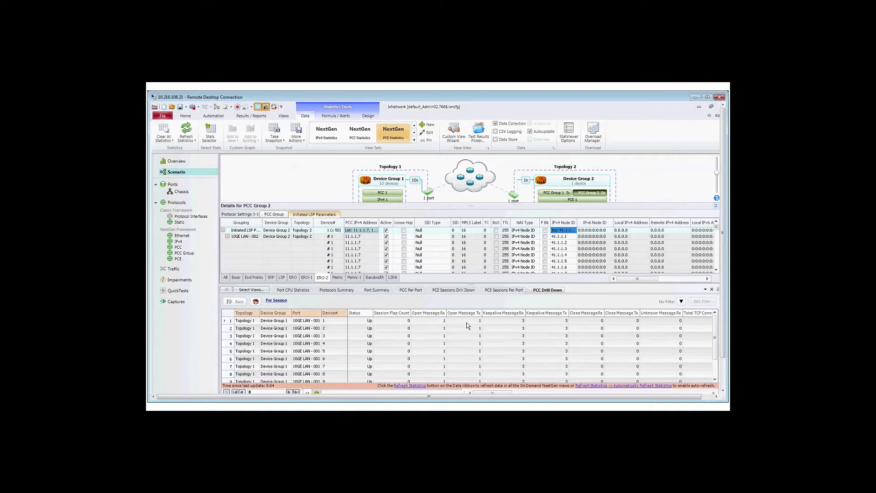
{"action": "left_click", "coordinate": [708, 391]}
{"action": "left_click", "coordinate": [708, 392]}
- Fetch the learned LSP information of the first PCC in Topology 1, examine its MPLS labels and close it
{"action": "left_click", "coordinate": [383, 196]}
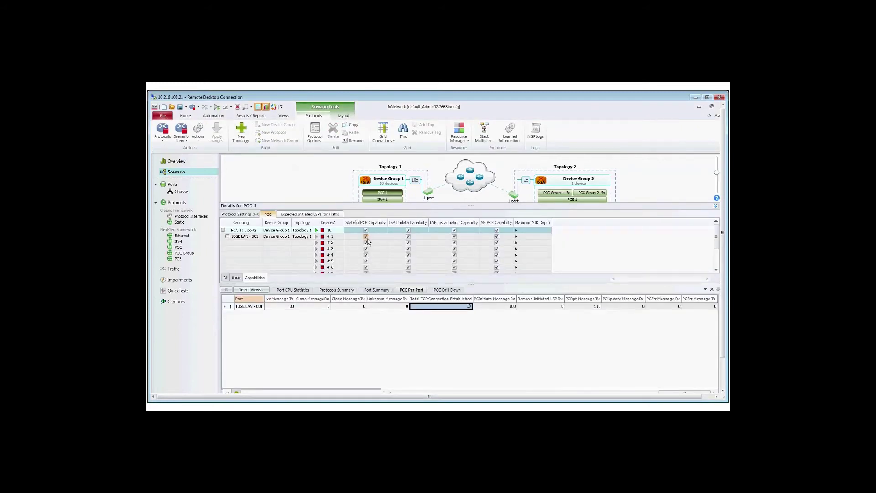
{"action": "left_click", "coordinate": [236, 278]}
{"action": "right_click", "coordinate": [394, 238]}
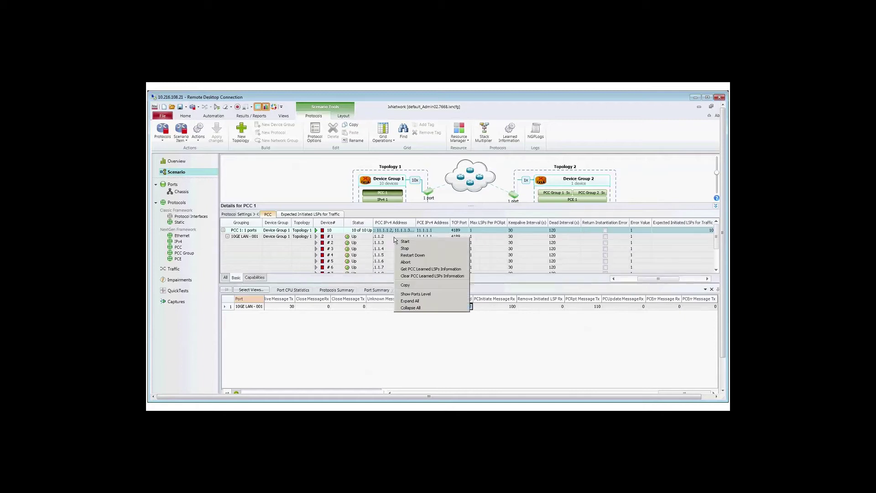
{"action": "left_click", "coordinate": [424, 270]}
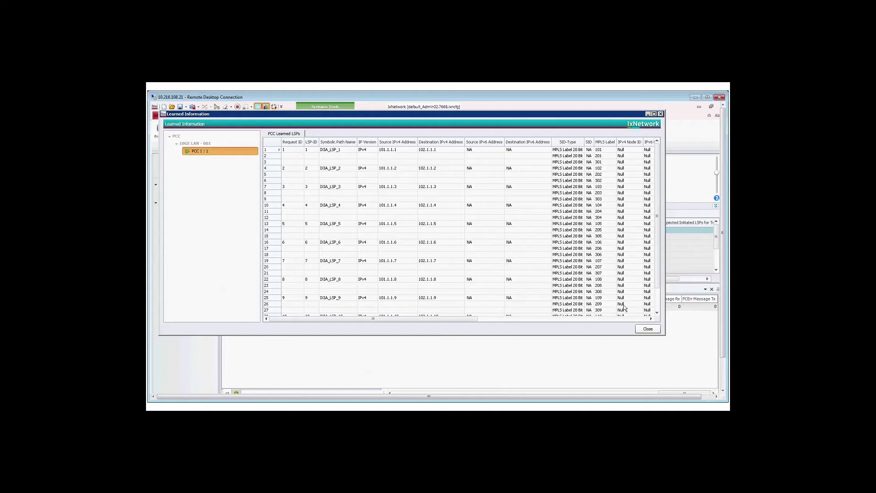
{"action": "scroll", "coordinate": [657, 309], "scroll_direction": "down", "scroll_amount": 1}
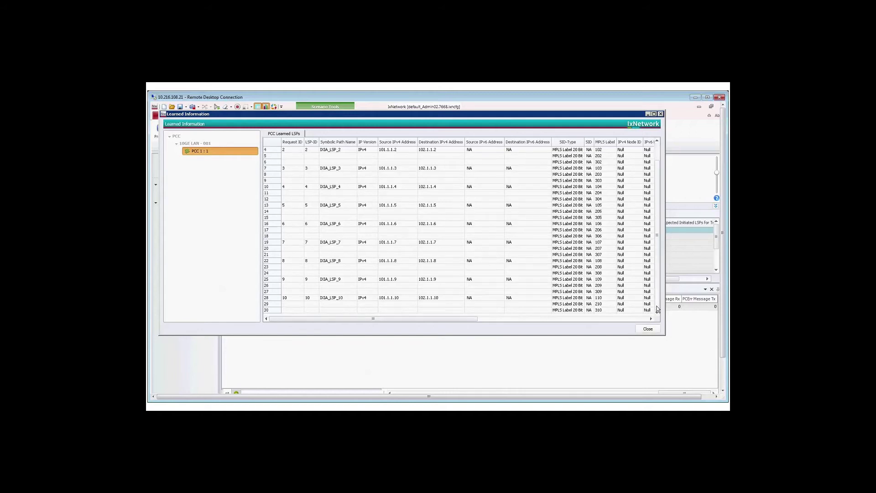
{"action": "scroll", "coordinate": [659, 159], "scroll_direction": "up", "scroll_amount": 1}
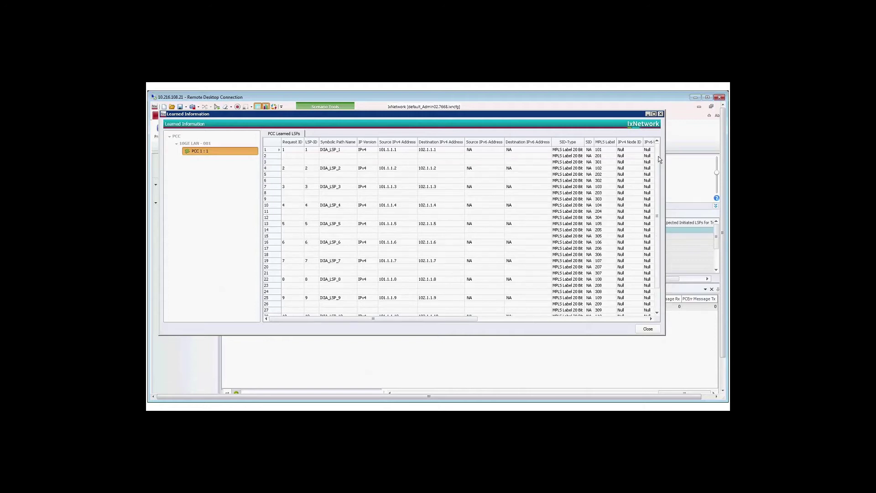
{"action": "left_click", "coordinate": [602, 162]}
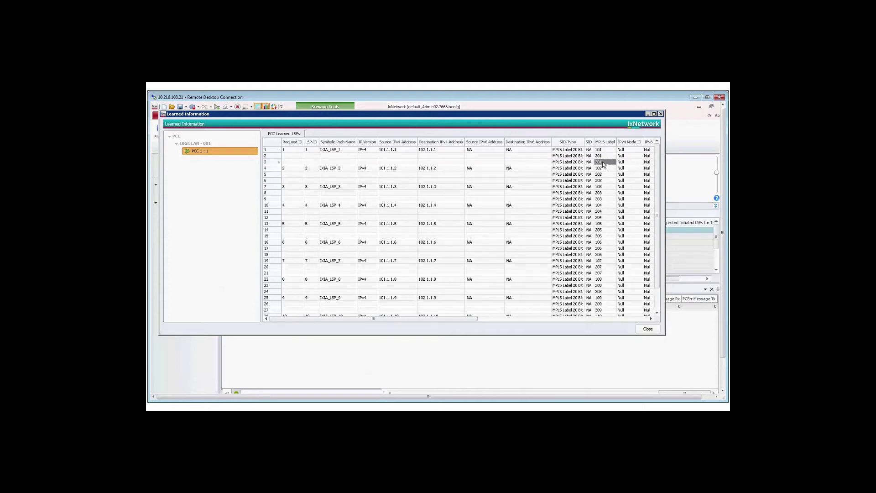
{"action": "left_click", "coordinate": [649, 330]}
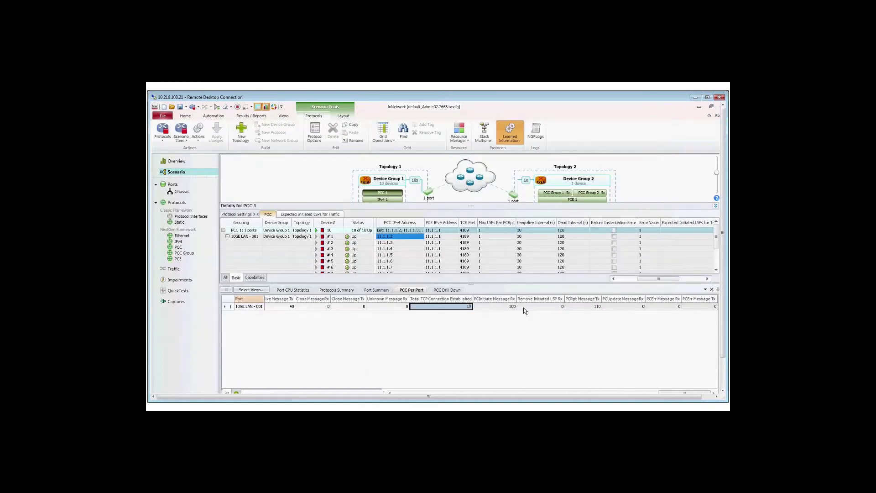
- Fetch the learned LSP information of the ninth PCC, examine its IPv6 endpoints and IPv4 node IDs, and close it
{"action": "left_click", "coordinate": [401, 261]}
{"action": "scroll", "coordinate": [610, 248], "scroll_direction": "down", "scroll_amount": 2}
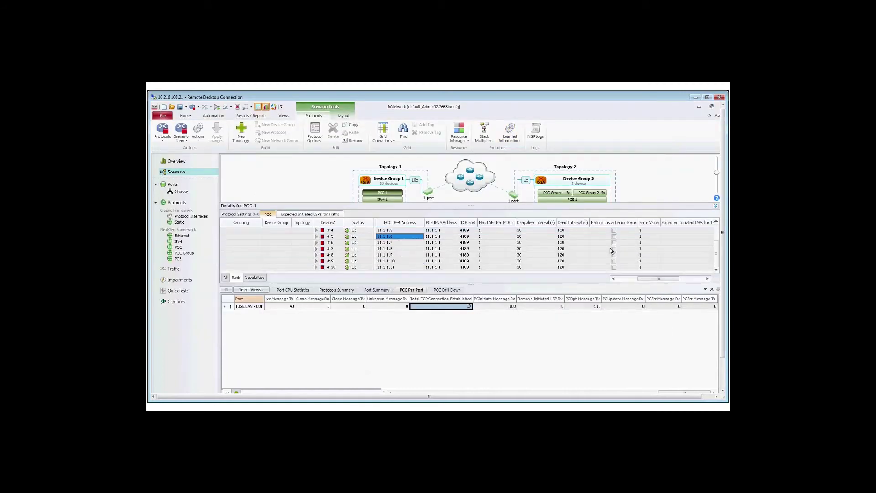
{"action": "right_click", "coordinate": [398, 266]}
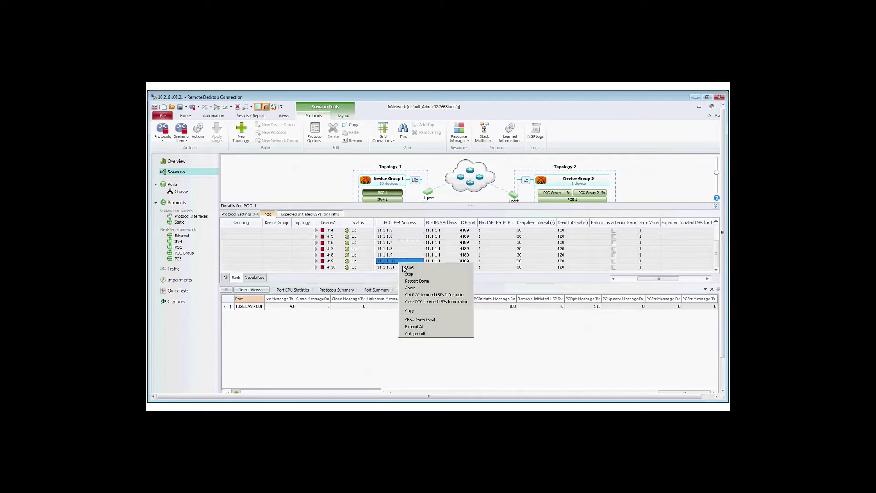
{"action": "left_click", "coordinate": [421, 295]}
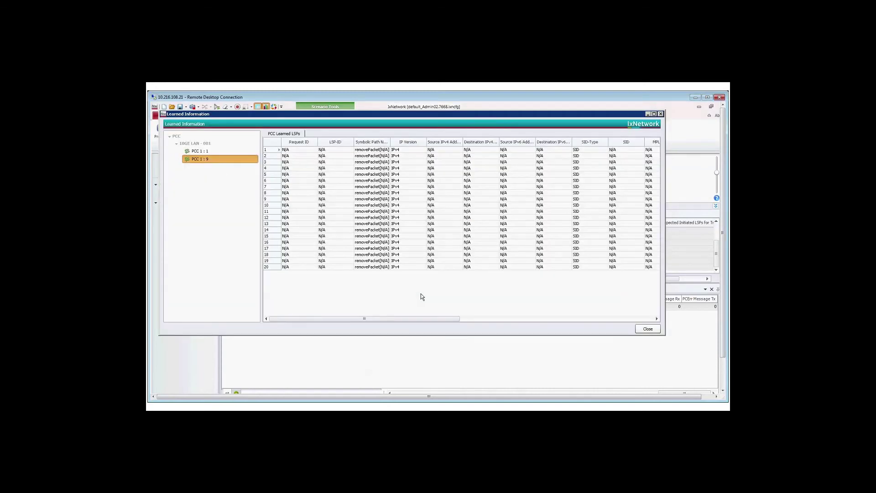
{"action": "left_click", "coordinate": [575, 152]}
{"action": "left_click", "coordinate": [576, 156]}
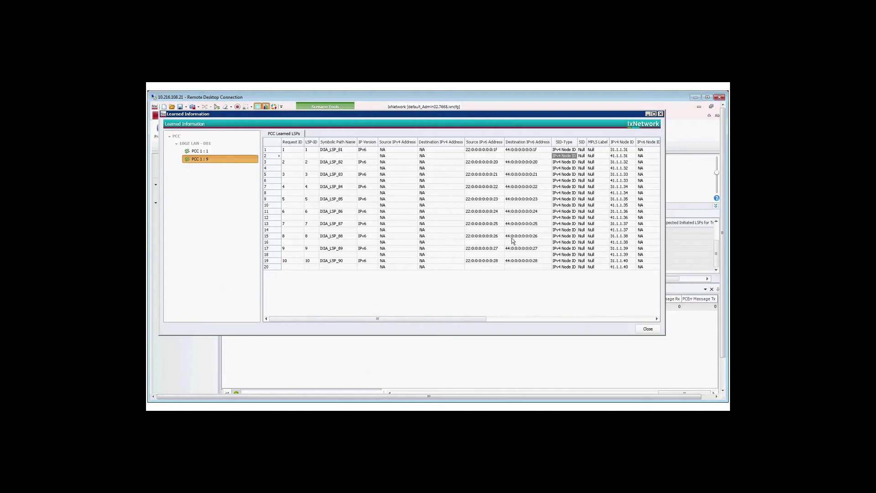
{"action": "left_click", "coordinate": [649, 329]}
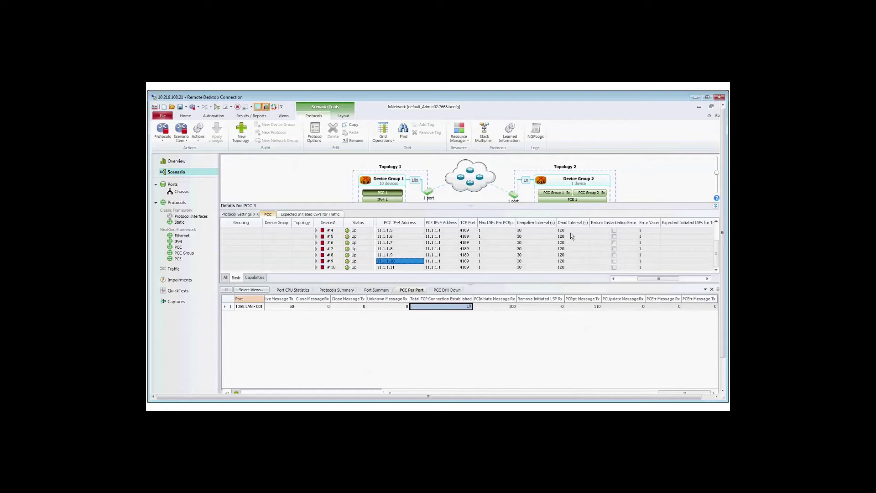
- Make the MPLS labels of PCC Group 1's first ERO sub object increment from 1001 in steps of 1
{"action": "left_click", "coordinate": [551, 194]}
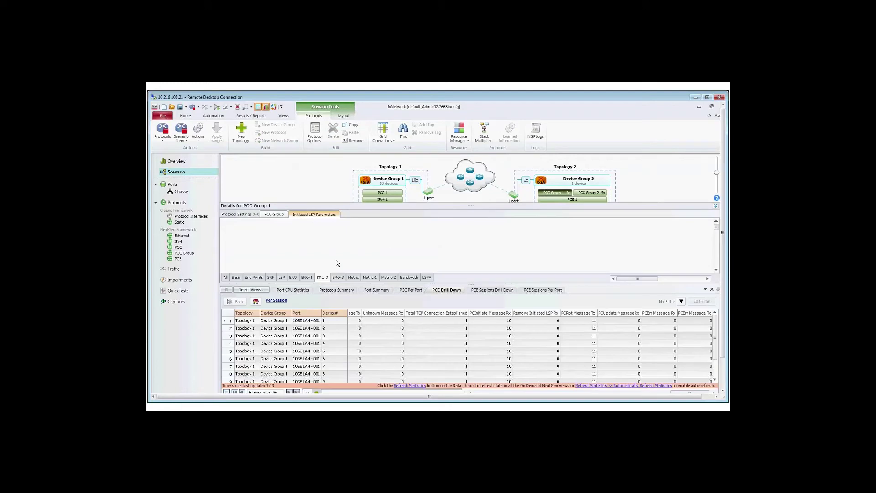
{"action": "left_click", "coordinate": [308, 278]}
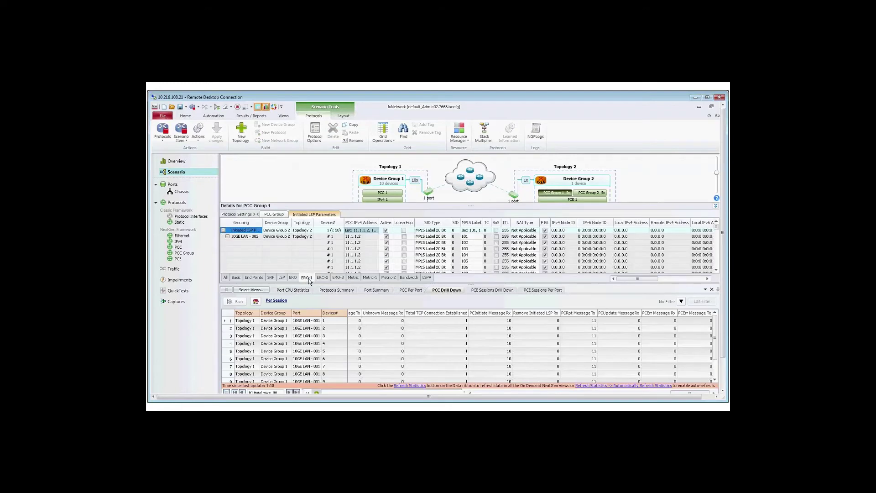
{"action": "left_click", "coordinate": [480, 231]}
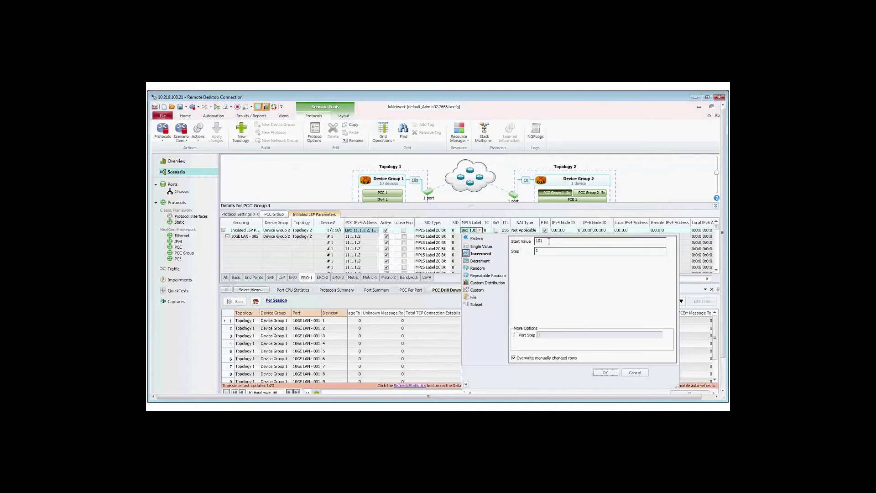
{"action": "key", "text": "BackSpace"}
{"action": "key", "text": "BackSpace"}
{"action": "key", "text": "BackSpace"}
{"action": "type", "text": "1000"}
{"action": "left_click", "coordinate": [609, 376]}
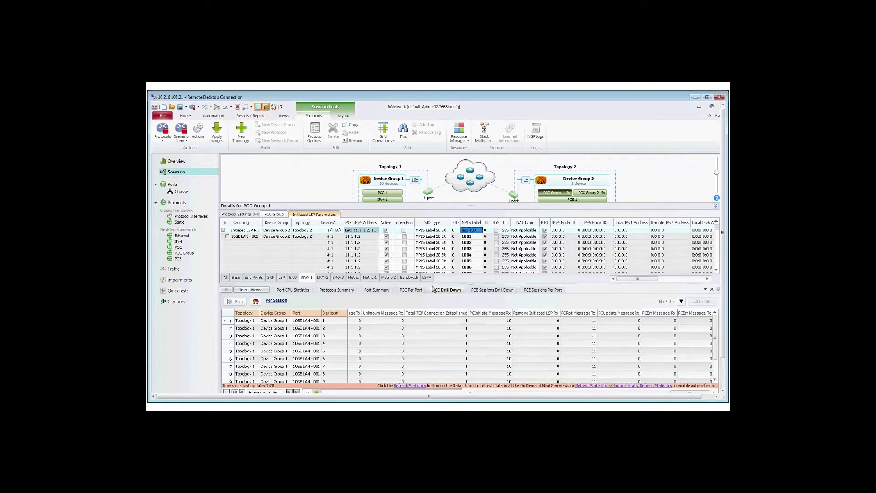
- Make the MPLS labels of PCC Group 1's second ERO sub object increment from 2001 in steps of 1 and apply the changes
{"action": "left_click", "coordinate": [480, 231]}
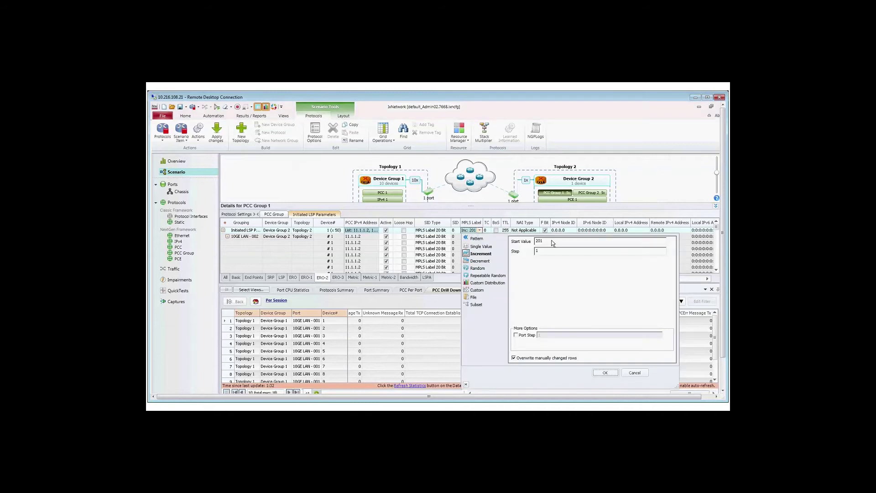
{"action": "left_click", "coordinate": [504, 254]}
{"action": "type", "text": "2001"}
{"action": "left_click", "coordinate": [615, 376]}
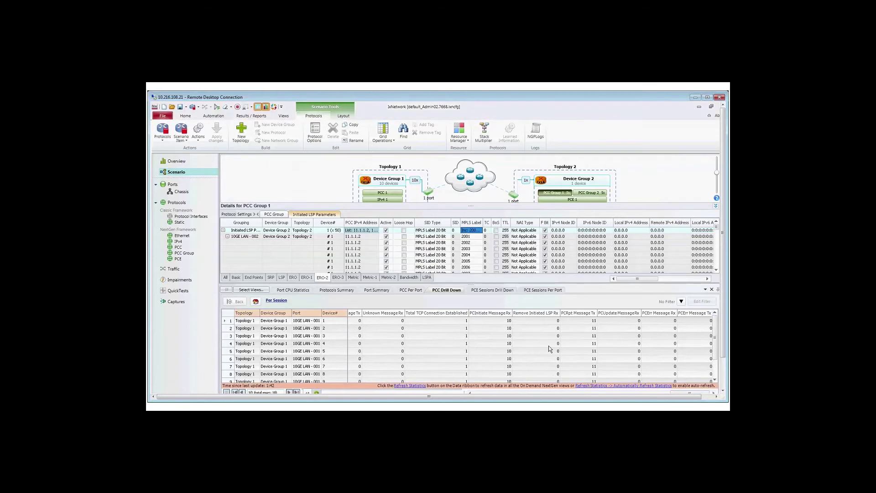
- Check the PCUpdate Message Tx counter in the PCE Sessions Per Port statistics
{"action": "left_click", "coordinate": [540, 291]}
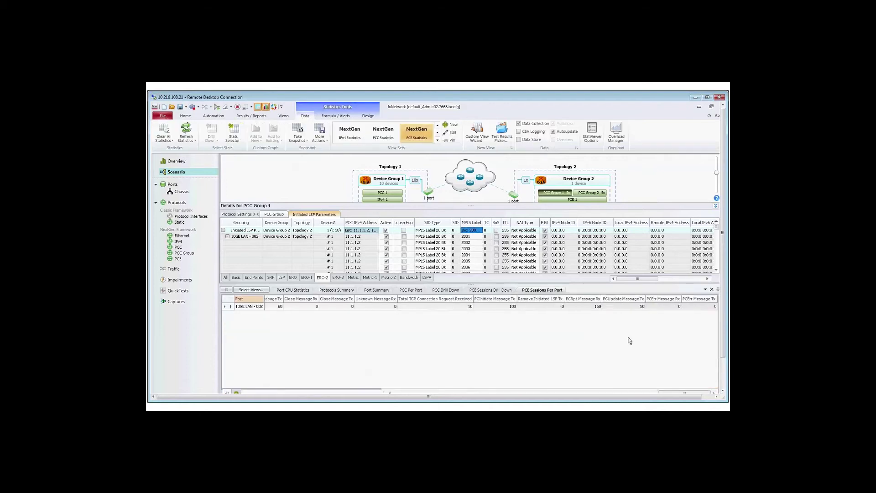
{"action": "left_click", "coordinate": [634, 308]}
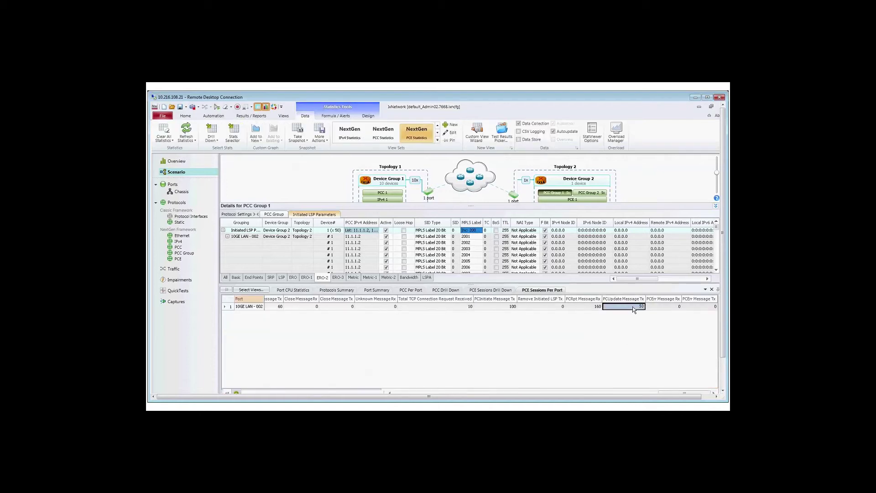
- Fetch the learned LSP information of the first PCC, examine the MPLS labels of its LSPs, and close it
{"action": "mouse_move", "coordinate": [374, 196]}
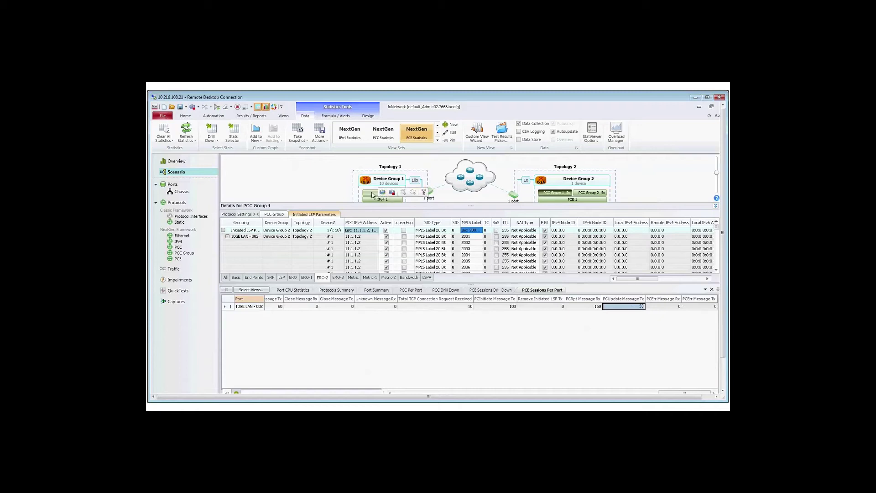
{"action": "left_click", "coordinate": [373, 196]}
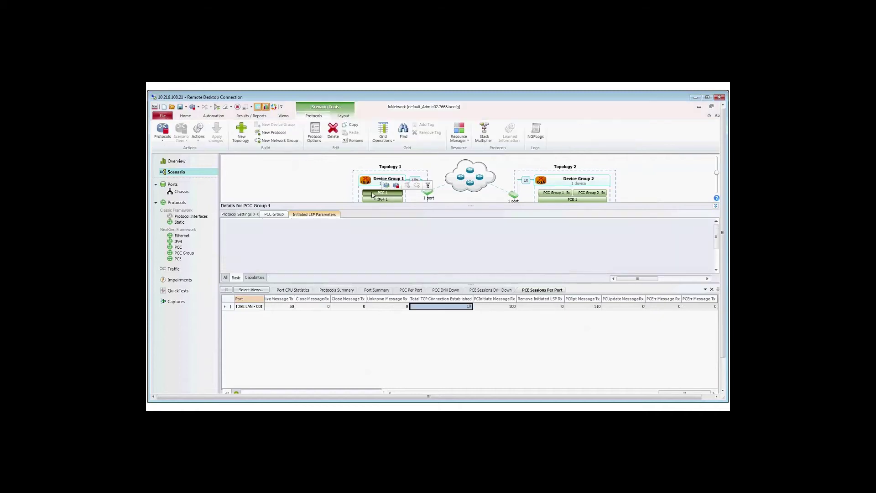
{"action": "right_click", "coordinate": [414, 237]}
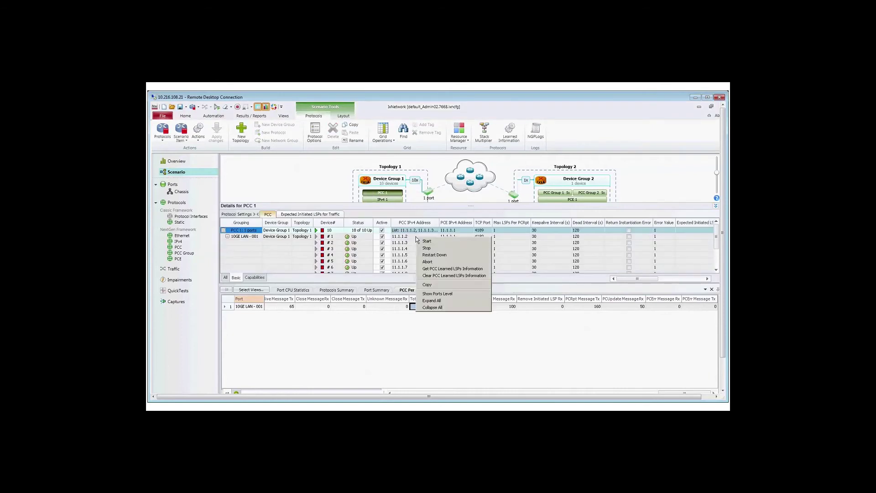
{"action": "left_click", "coordinate": [438, 269]}
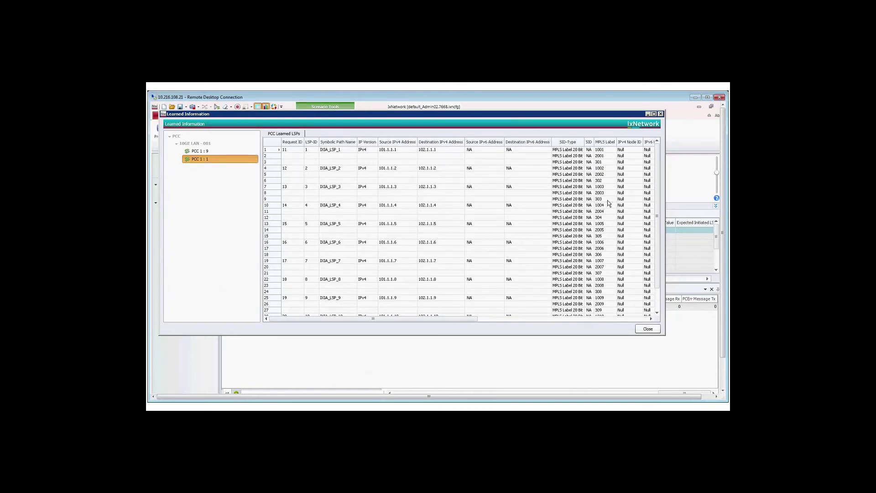
{"action": "scroll", "coordinate": [658, 307], "scroll_direction": "down", "scroll_amount": 1}
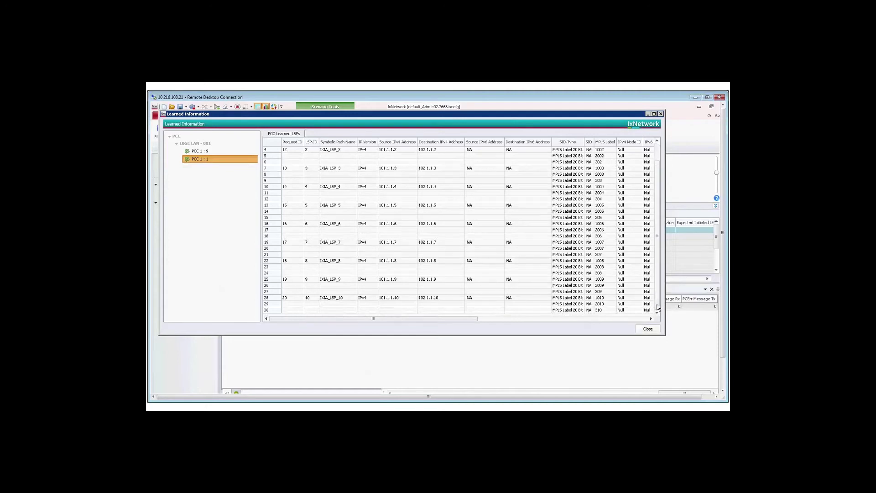
{"action": "left_click", "coordinate": [648, 330]}
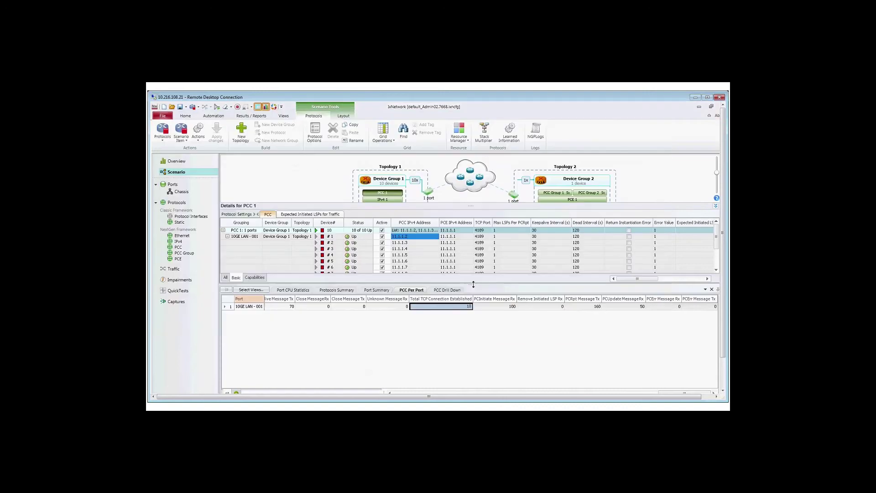
- Activate all expected initiated LSPs for traffic in PCC 1 of Topology 1
{"action": "left_click_drag", "start_coordinate": [473, 284], "coordinate": [473, 302]}
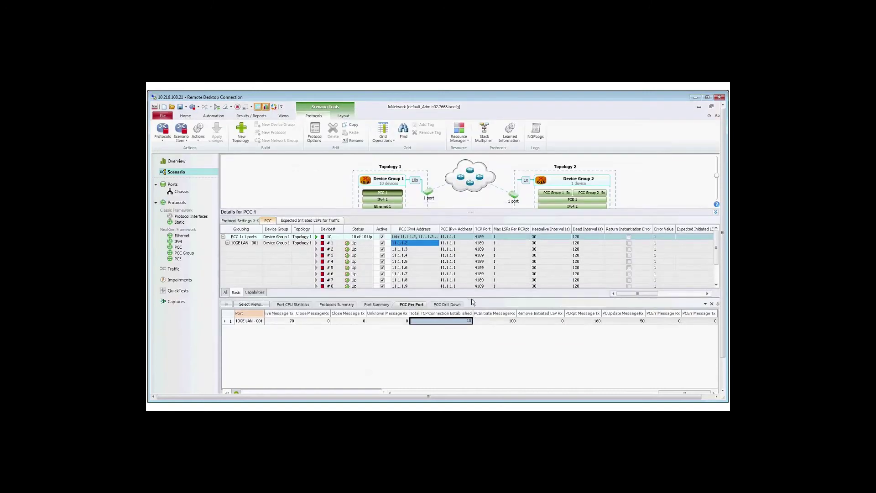
{"action": "left_click", "coordinate": [173, 269]}
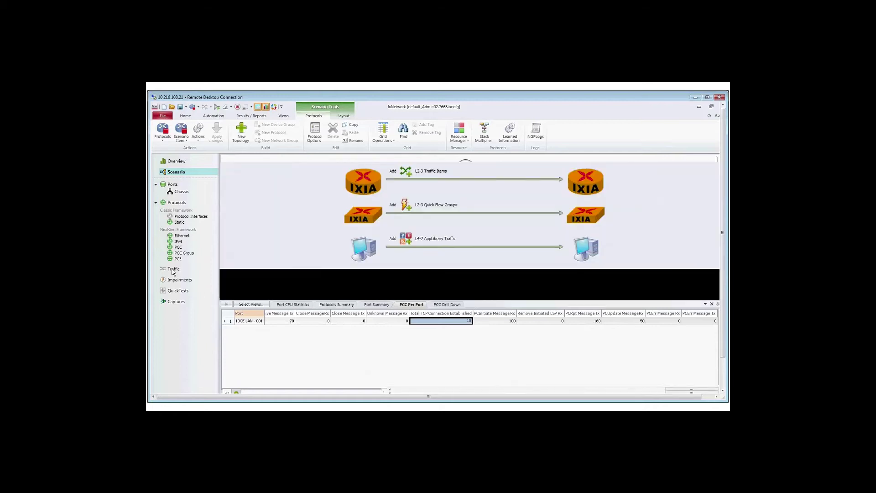
{"action": "left_click", "coordinate": [176, 172]}
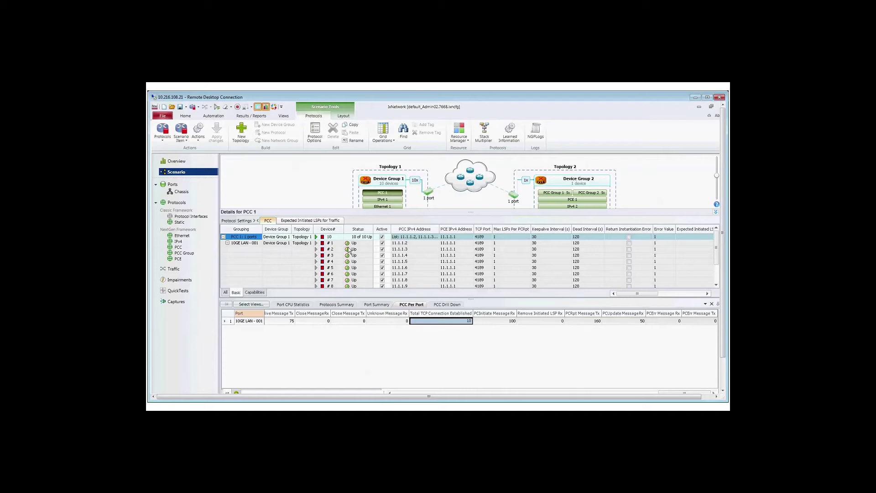
{"action": "left_click", "coordinate": [321, 223]}
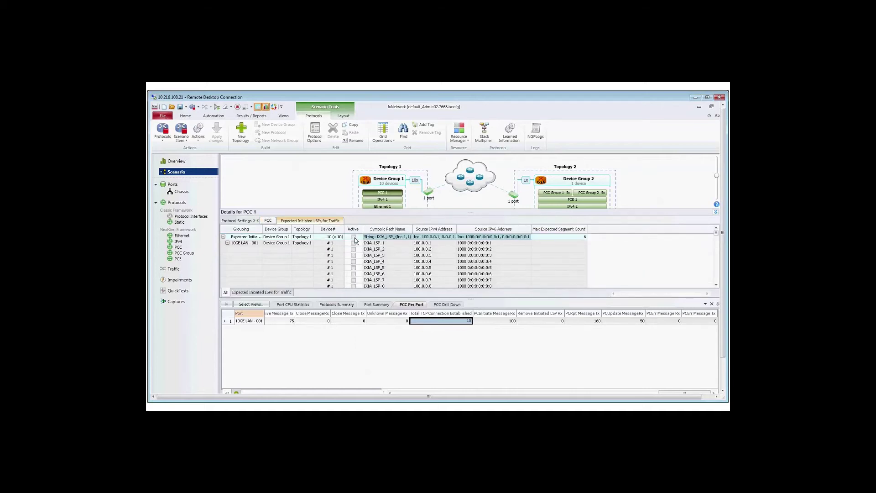
{"action": "left_click", "coordinate": [354, 237]}
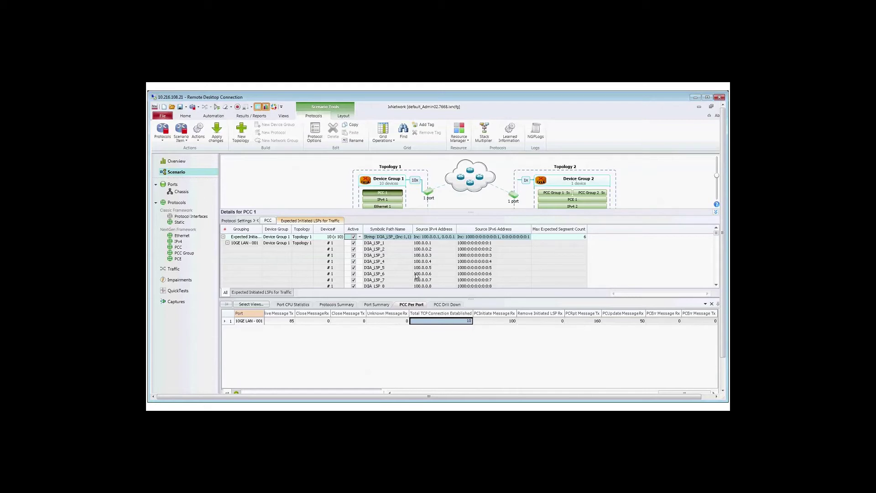
- Examine the symbolic path names and maximum expected segment count of PCC 1's expected initiated LSPs for traffic
{"action": "left_click", "coordinate": [384, 243]}
{"action": "left_click", "coordinate": [392, 250]}
{"action": "left_click", "coordinate": [392, 262]}
{"action": "left_click", "coordinate": [173, 269]}
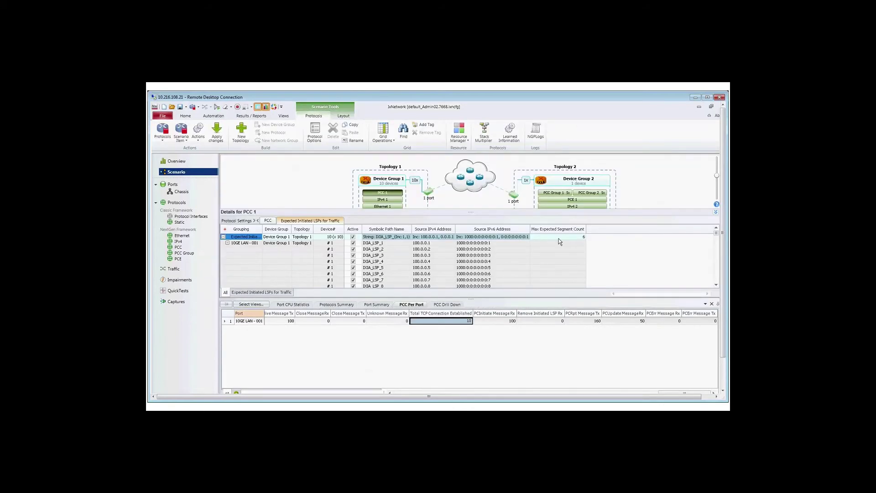
{"action": "left_click", "coordinate": [560, 237]}
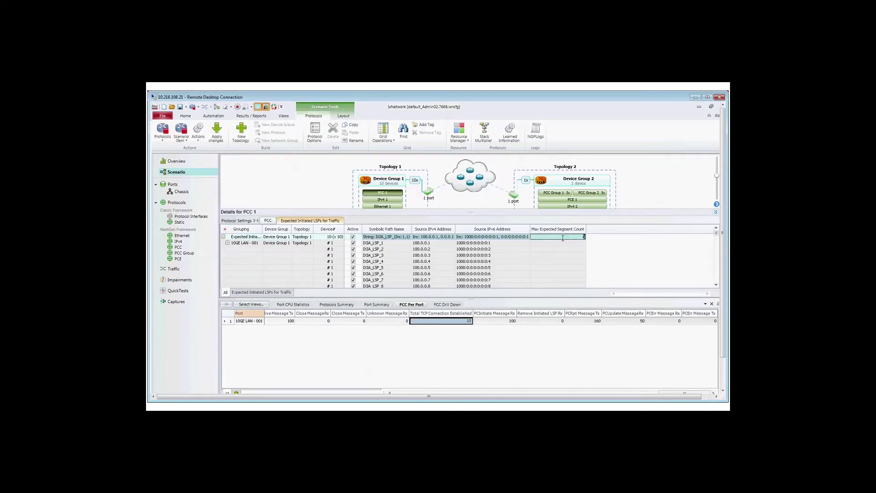
{"action": "left_click", "coordinate": [561, 262]}
{"action": "left_click", "coordinate": [579, 237]}
{"action": "left_click", "coordinate": [579, 237]}
{"action": "left_click", "coordinate": [571, 258]}
- Start a new L2-3 traffic item with all addresses of Expected Initiated LSPs for Traffic 1 as source, and review the selected endpoints
{"action": "left_click", "coordinate": [174, 269]}
{"action": "left_click", "coordinate": [227, 138]}
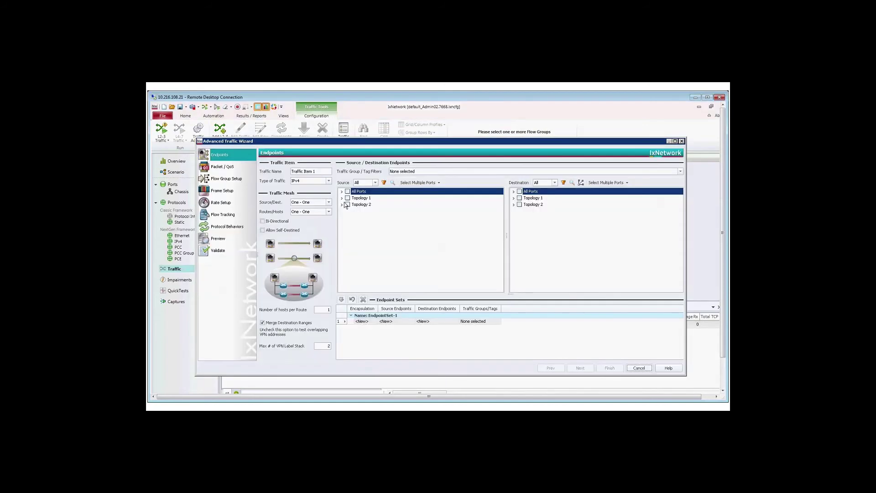
{"action": "right_click", "coordinate": [357, 200]}
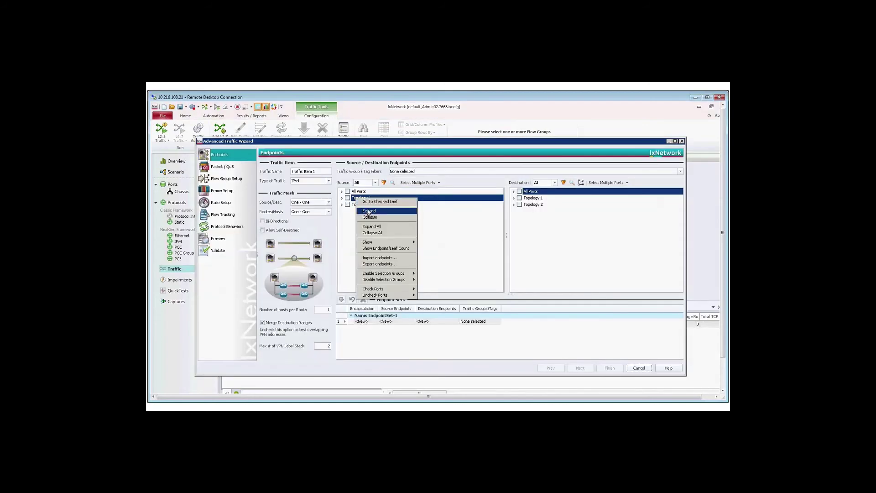
{"action": "left_click", "coordinate": [368, 206]}
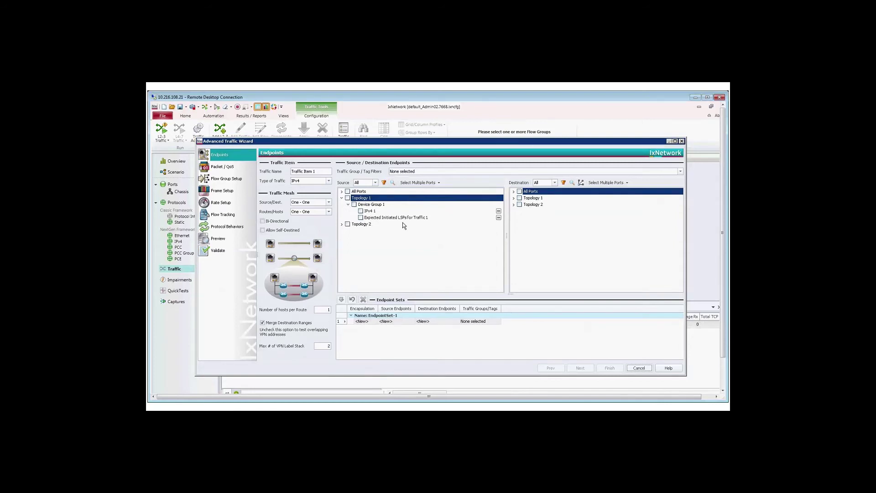
{"action": "left_click", "coordinate": [361, 218]}
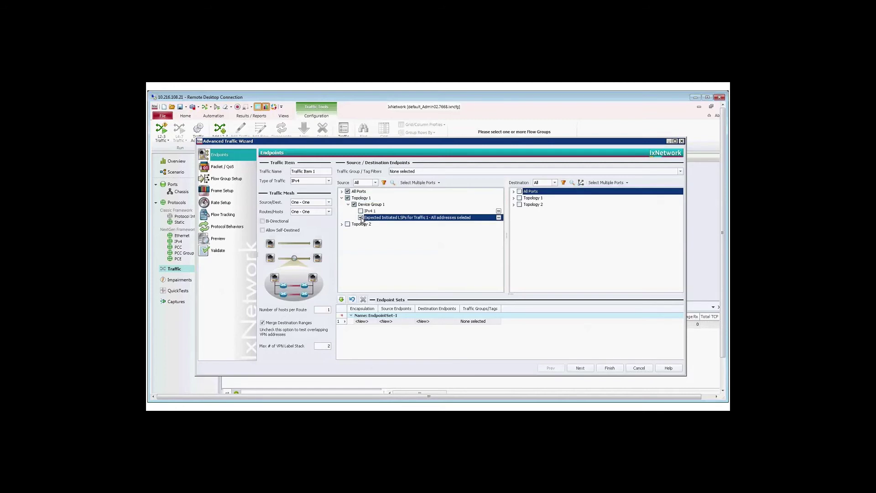
{"action": "left_click", "coordinate": [499, 218]}
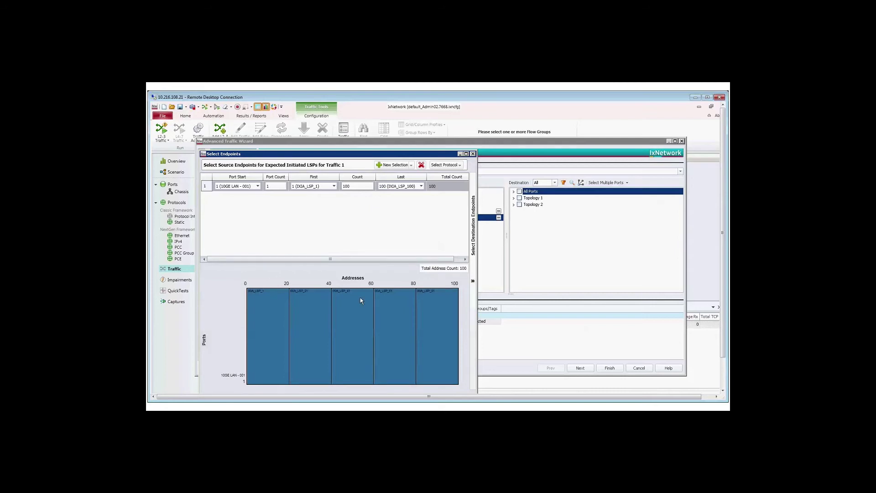
{"action": "left_click", "coordinate": [473, 153]}
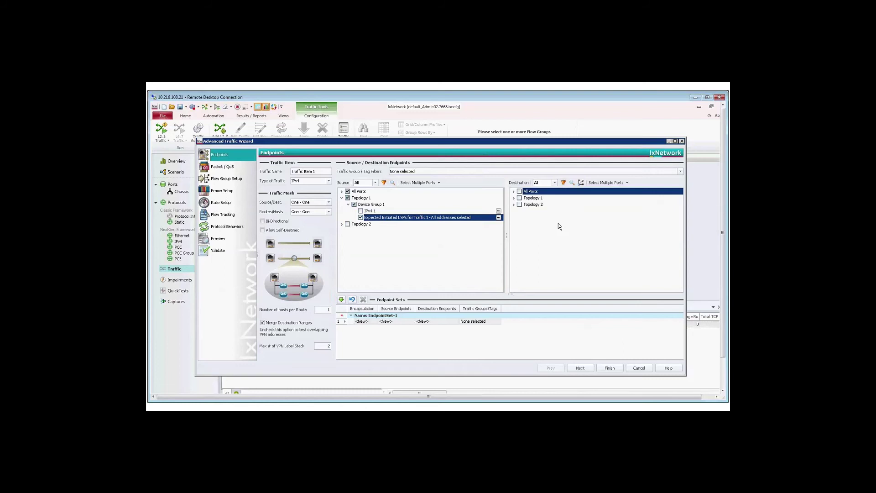
- Use IPv4 2 of Device Group 2 in Topology 2 as the traffic item's destination and proceed to the packet settings
{"action": "left_click", "coordinate": [514, 204]}
{"action": "left_click", "coordinate": [521, 212]}
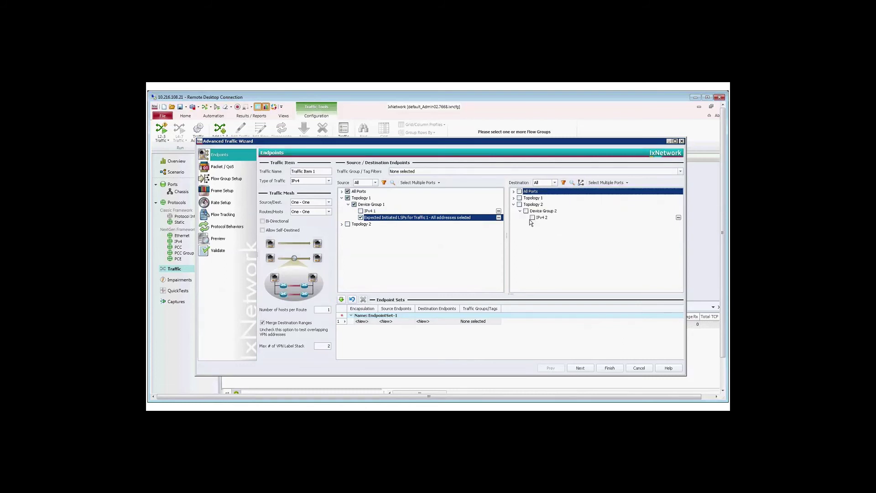
{"action": "left_click", "coordinate": [532, 218]}
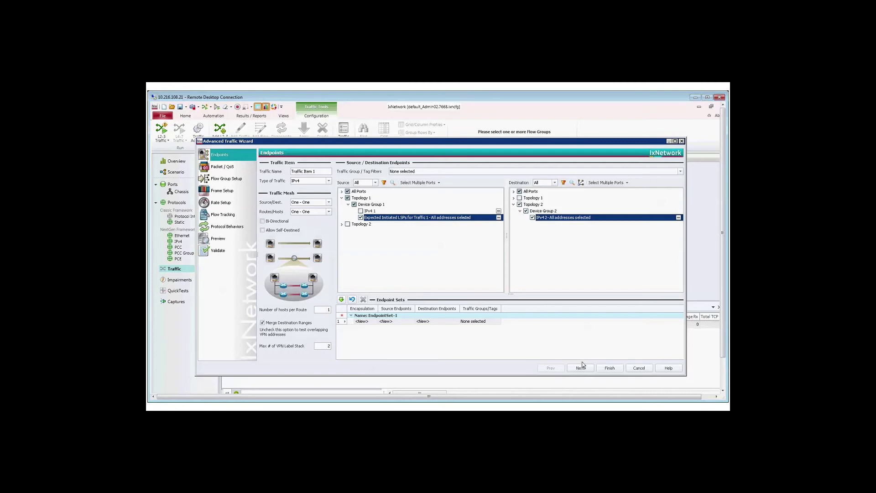
{"action": "left_click", "coordinate": [581, 367]}
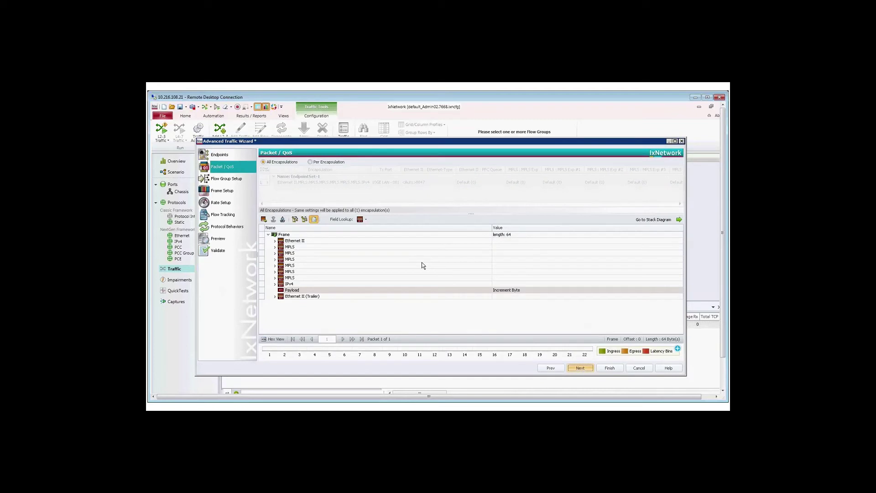
- Track the traffic item's flows by Traffic Item and MPLS Flow Descriptor
{"action": "left_click", "coordinate": [223, 216]}
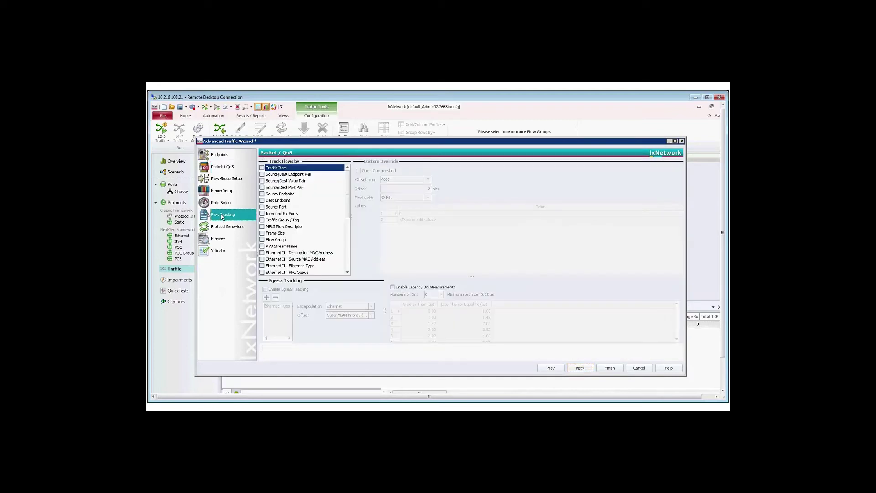
{"action": "left_click", "coordinate": [315, 227]}
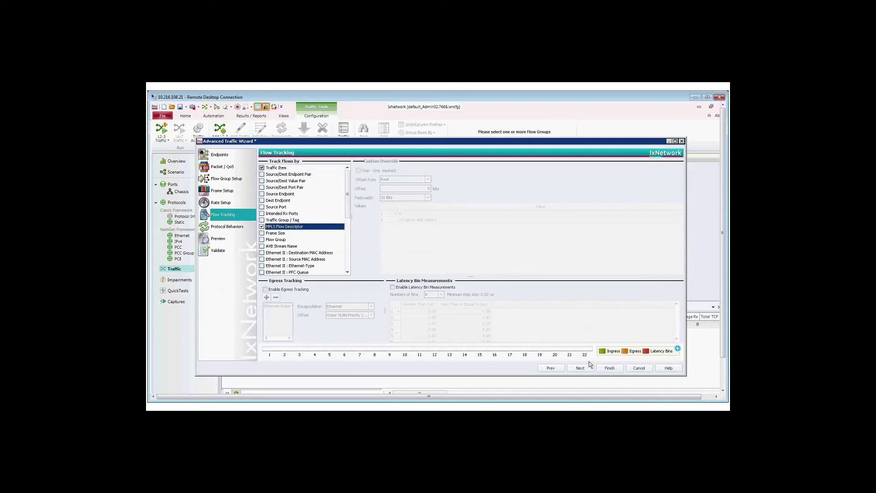
{"action": "left_click", "coordinate": [581, 368]}
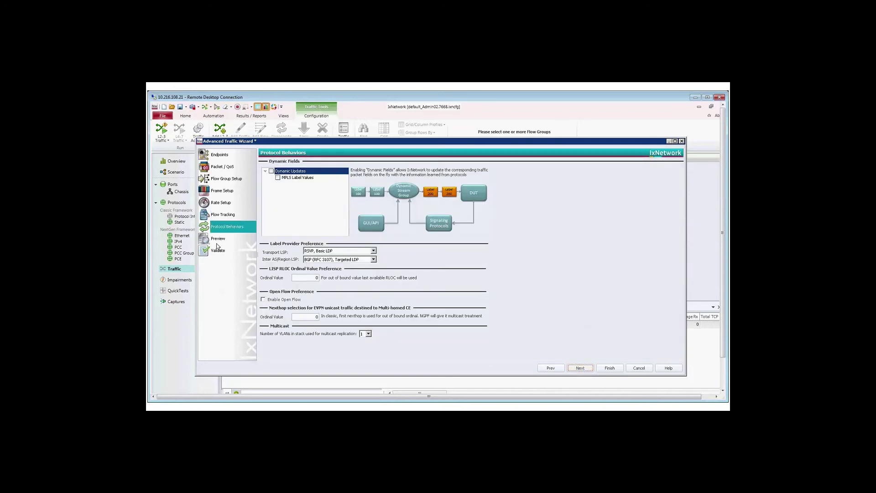
- Preview the label values of the flow group's packets and finish creating the traffic item
{"action": "left_click", "coordinate": [218, 239]}
{"action": "left_click", "coordinate": [651, 164]}
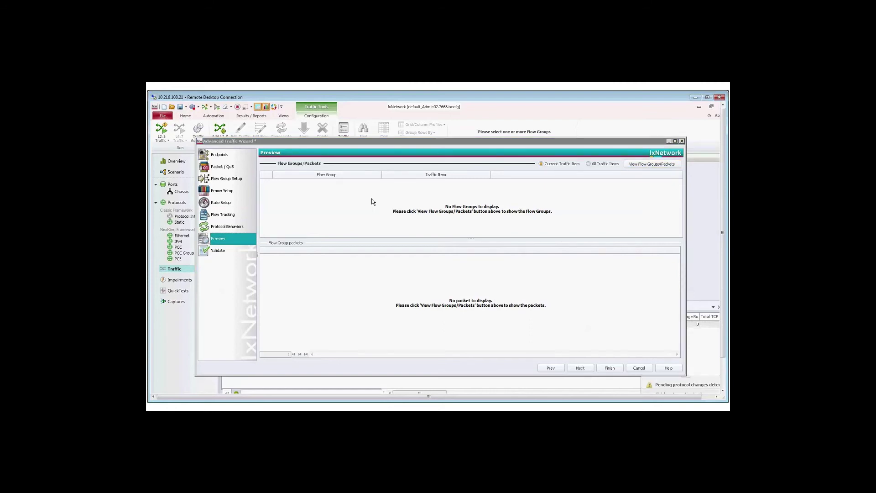
{"action": "left_click", "coordinate": [321, 188]}
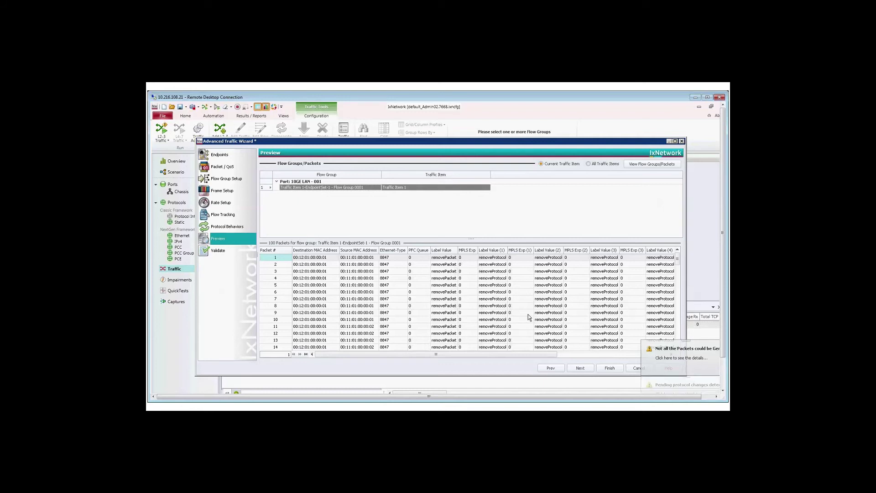
{"action": "left_click", "coordinate": [611, 368]}
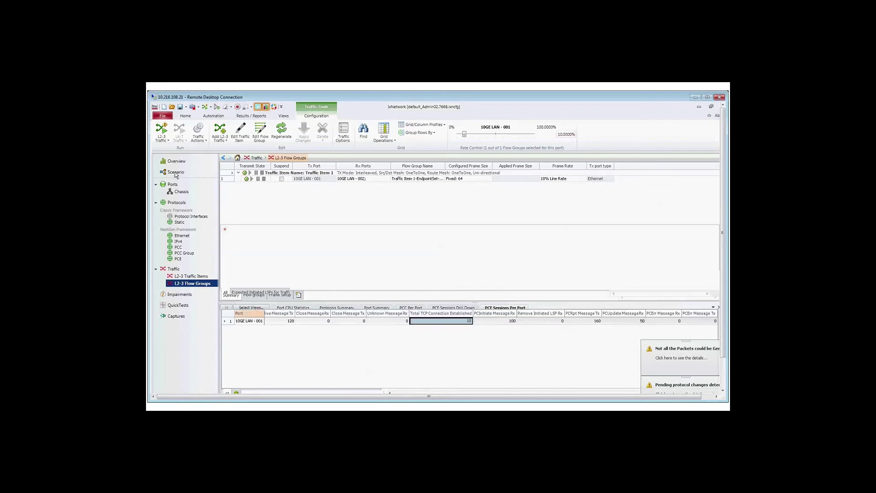
- Apply the pending protocol changes to PCC 1's expected initiated LSPs and return to the L2-3 traffic items
{"action": "left_click", "coordinate": [176, 172]}
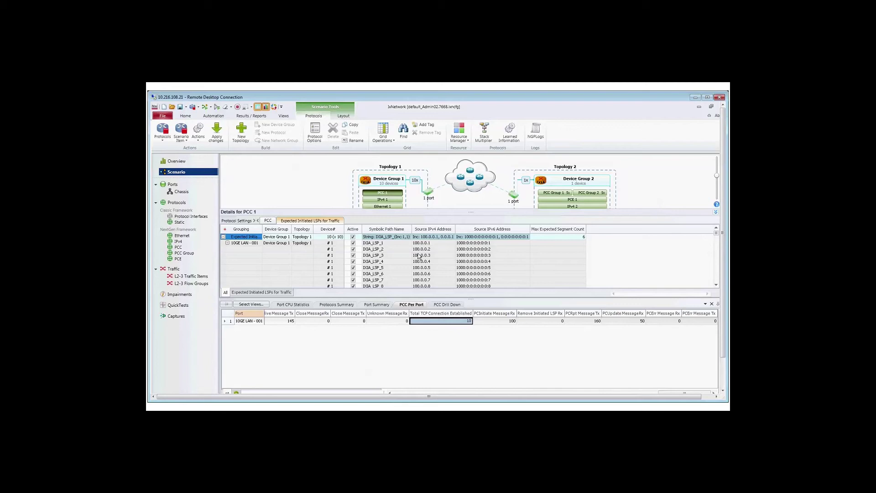
{"action": "left_click", "coordinate": [223, 139]}
{"action": "left_click", "coordinate": [195, 277]}
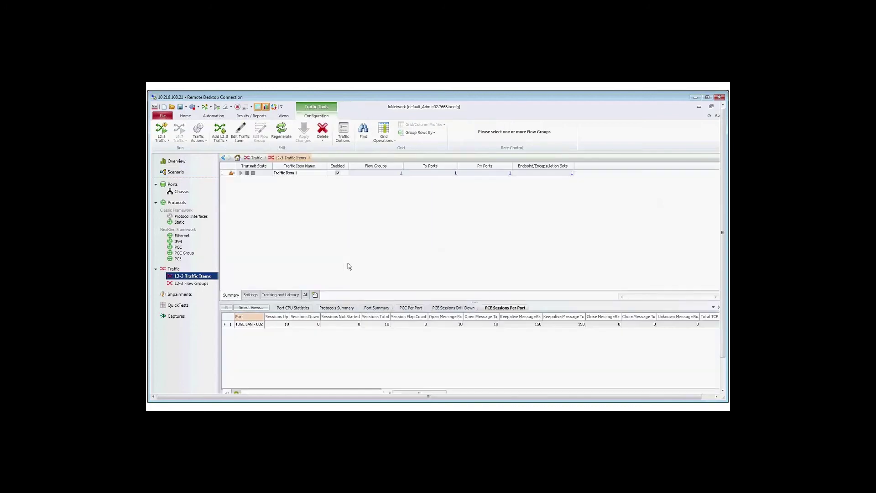
- Reopen Traffic Item 1 for editing and try to preview its flow groups and packets
{"action": "left_click", "coordinate": [241, 131]}
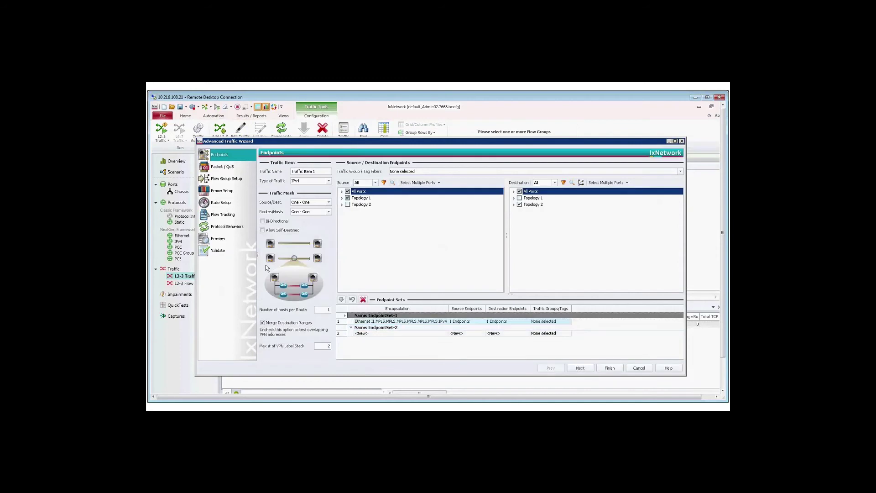
{"action": "left_click", "coordinate": [223, 239]}
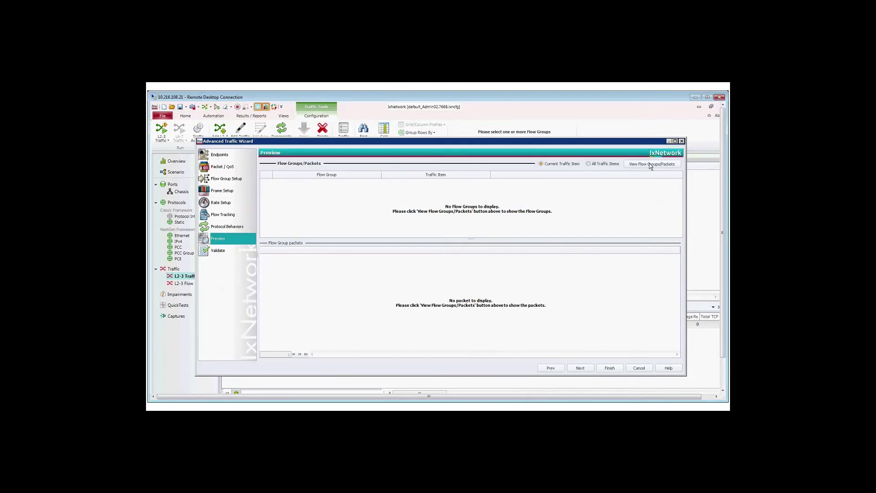
{"action": "left_click", "coordinate": [651, 165]}
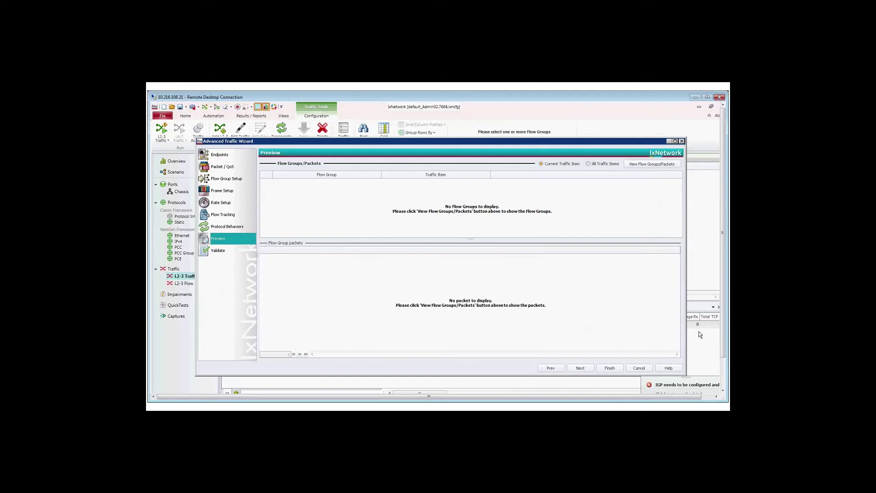
{"action": "left_click", "coordinate": [724, 368]}
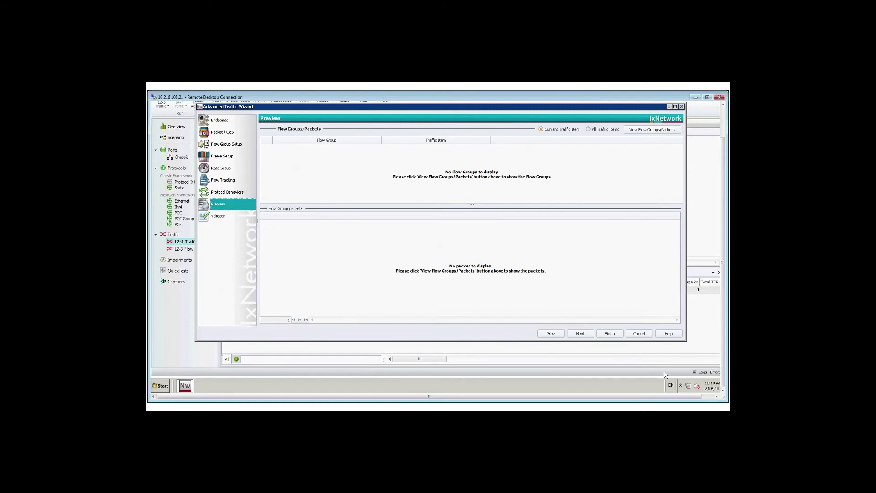
{"action": "left_click", "coordinate": [725, 127]}
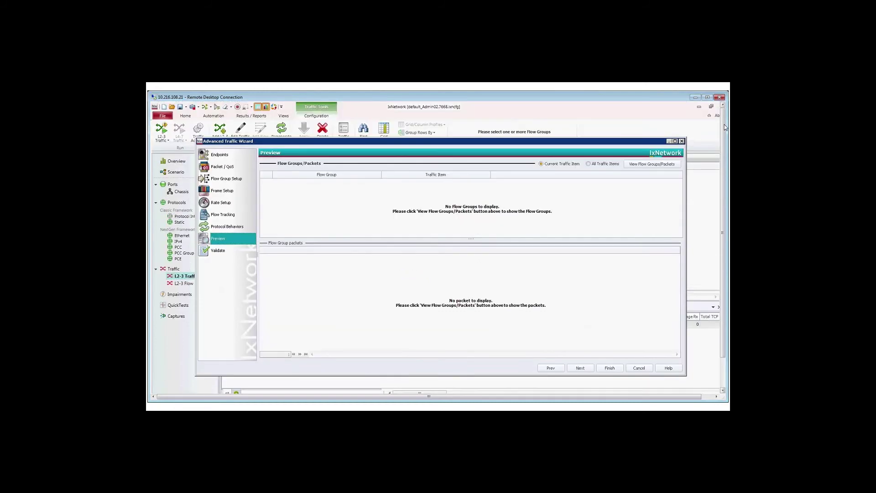
- Review the source and destination endpoints of EndpointSet-1 and the packet's MPLS header stack in Traffic Item 1
{"action": "left_click", "coordinate": [218, 158]}
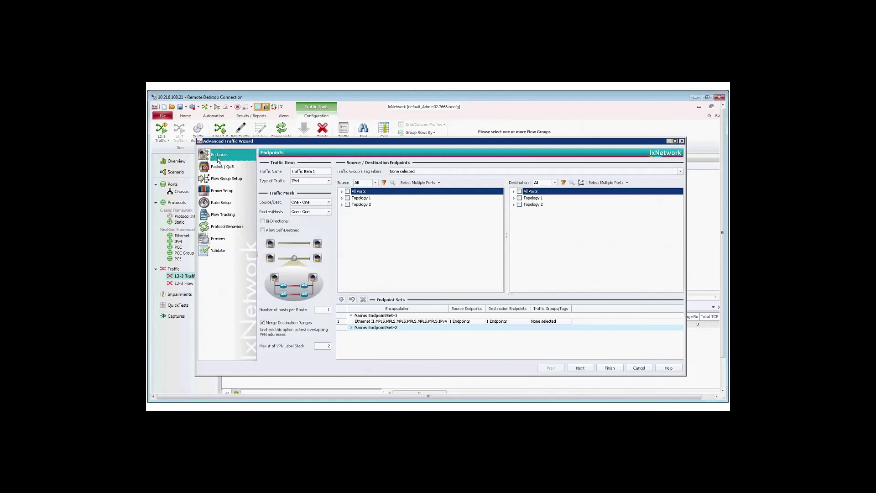
{"action": "left_click", "coordinate": [398, 316]}
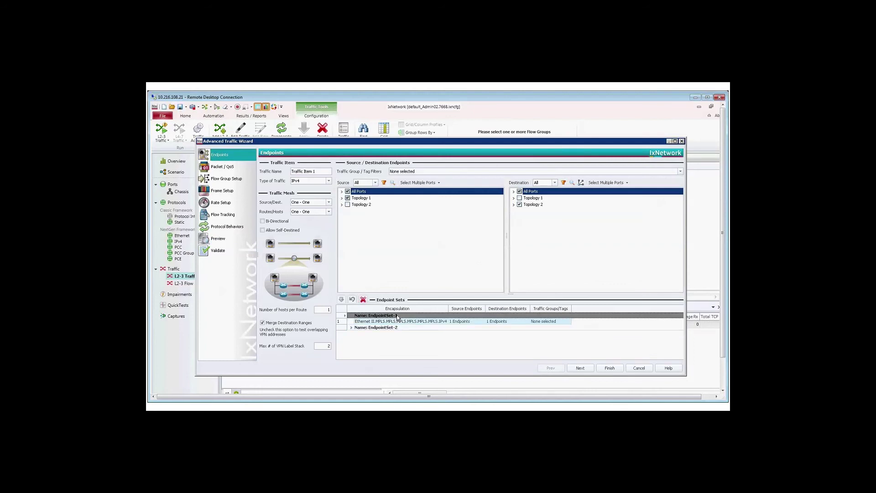
{"action": "left_click", "coordinate": [514, 204]}
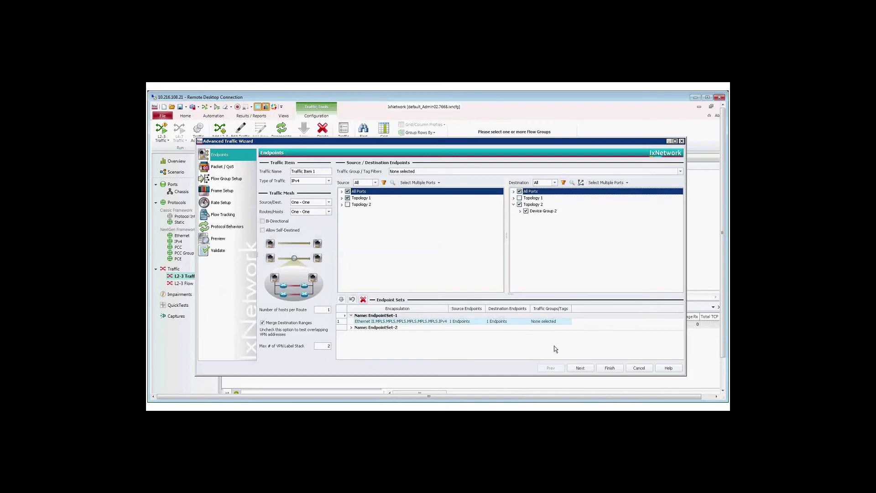
{"action": "left_click", "coordinate": [580, 369]}
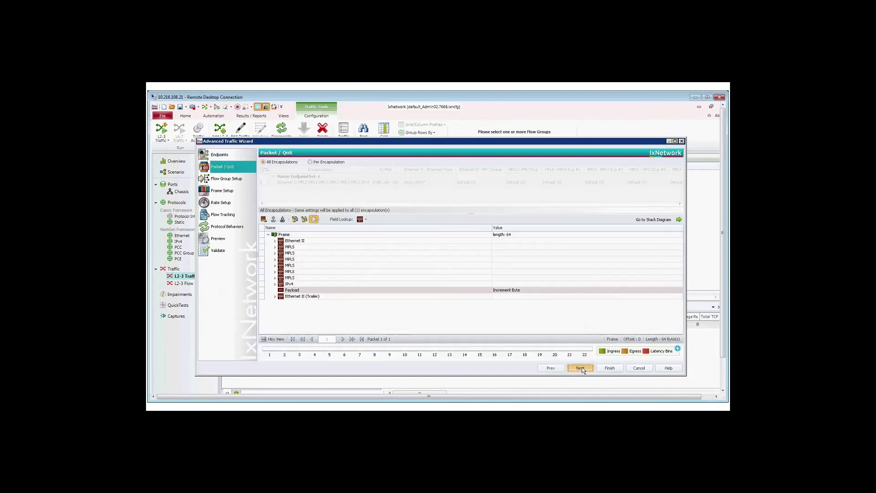
- Try to preview the current traffic item's flow groups and packets, read the error details, and cancel the traffic item edit
{"action": "left_click", "coordinate": [210, 240]}
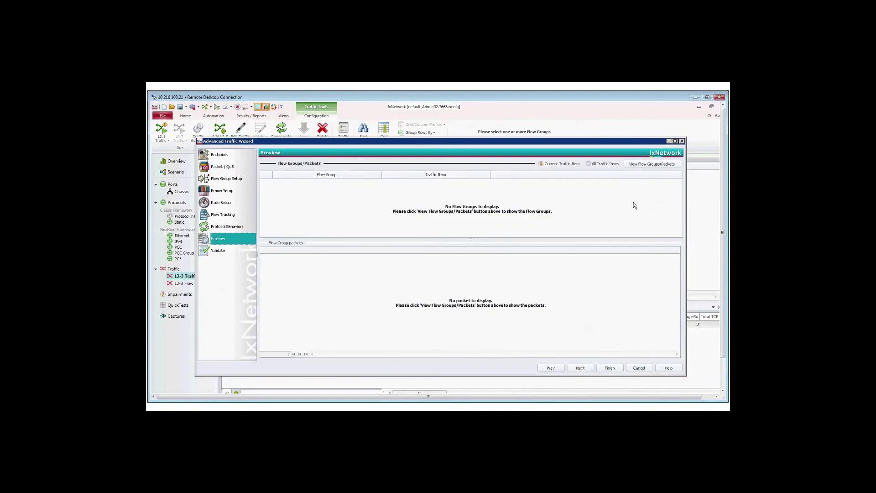
{"action": "left_click", "coordinate": [650, 165]}
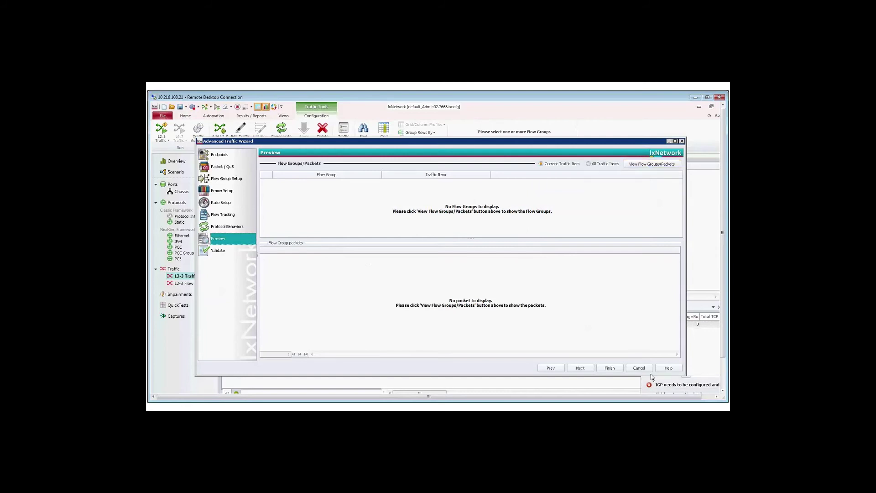
{"action": "left_click", "coordinate": [673, 394]}
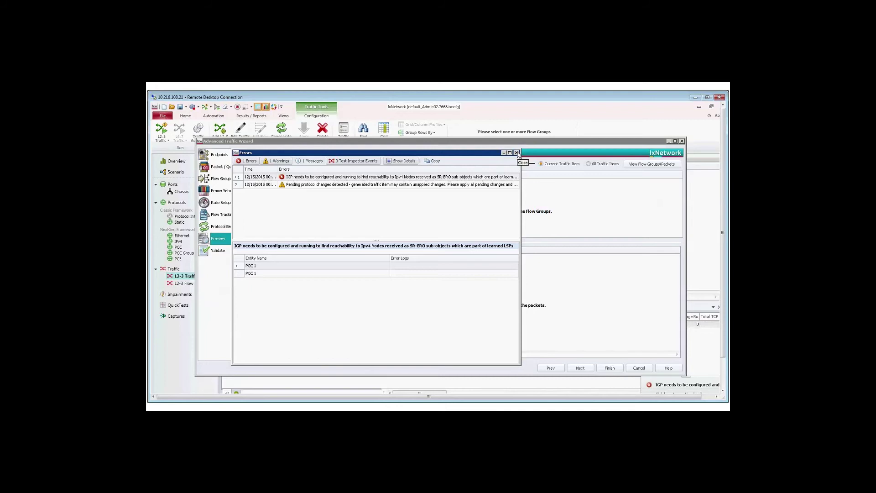
{"action": "left_click", "coordinate": [517, 153]}
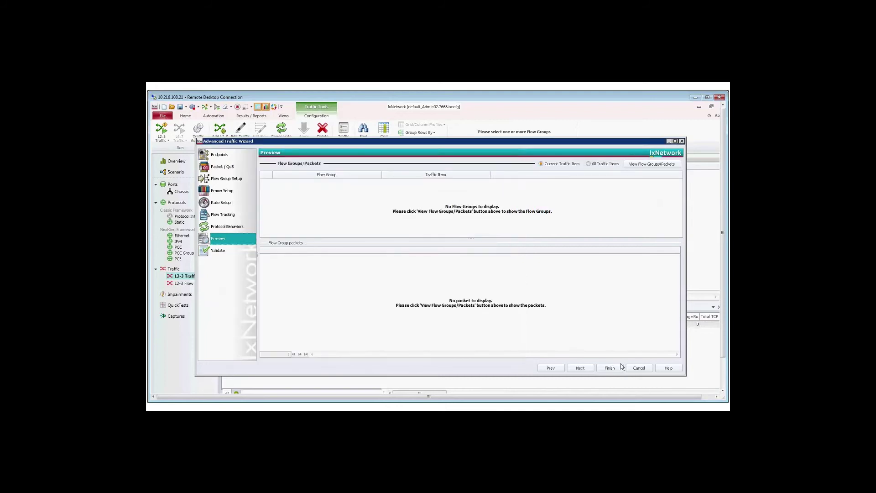
{"action": "left_click", "coordinate": [641, 370]}
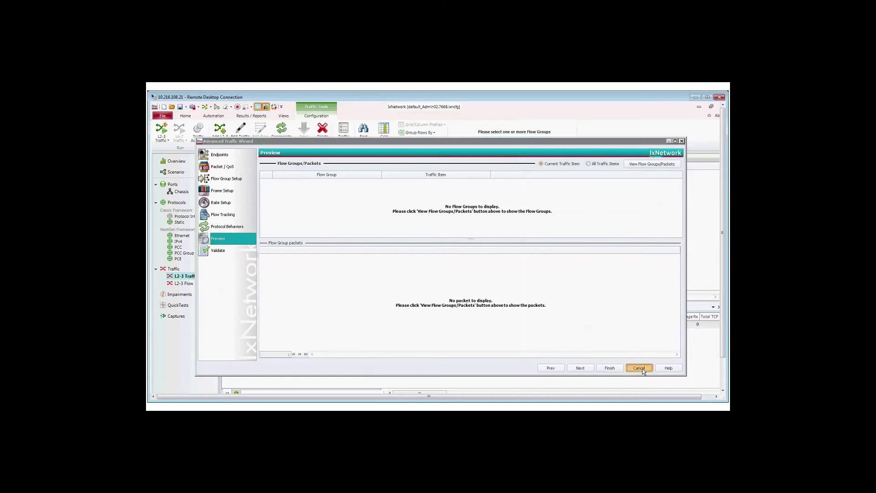
- In PCC Group 2's initiated LSP parameters, set the ERO-1 SID Type to MPLS Label 20 Bit and NAI Type to Not Applicable
{"action": "left_click", "coordinate": [180, 174]}
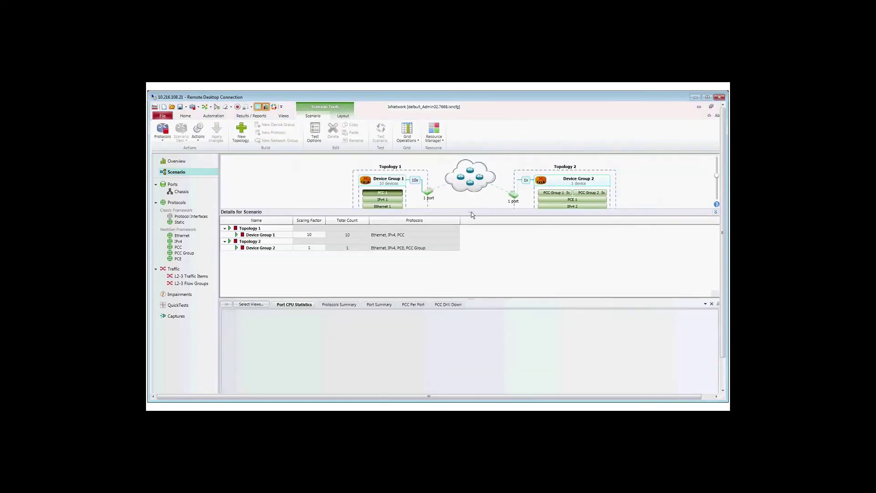
{"action": "left_click_drag", "start_coordinate": [471, 212], "coordinate": [471, 227]}
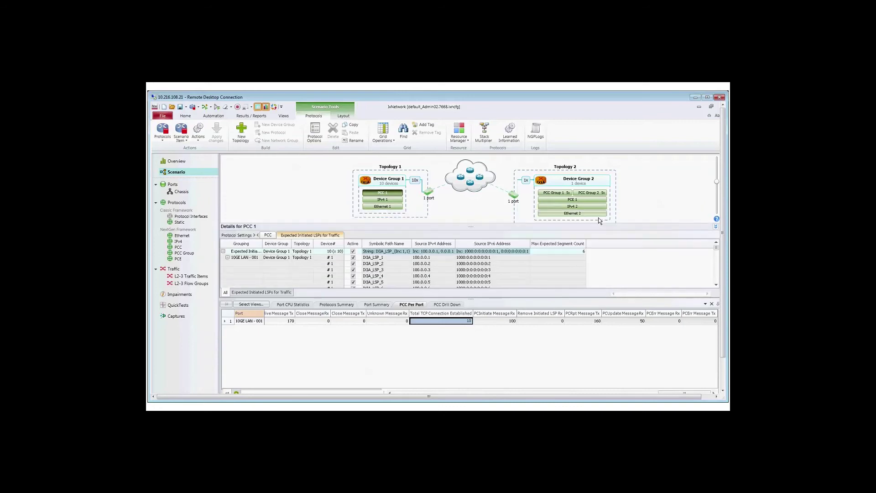
{"action": "left_click", "coordinate": [588, 193]}
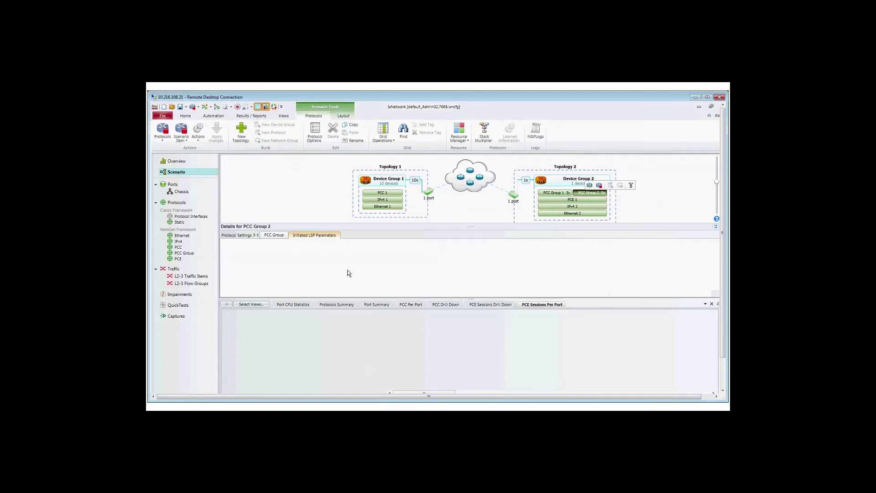
{"action": "left_click", "coordinate": [305, 293]}
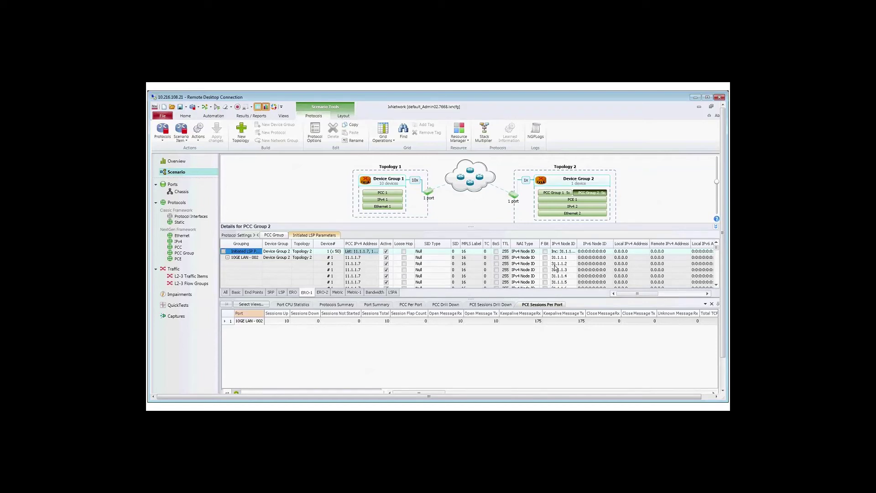
{"action": "left_click", "coordinate": [432, 252]}
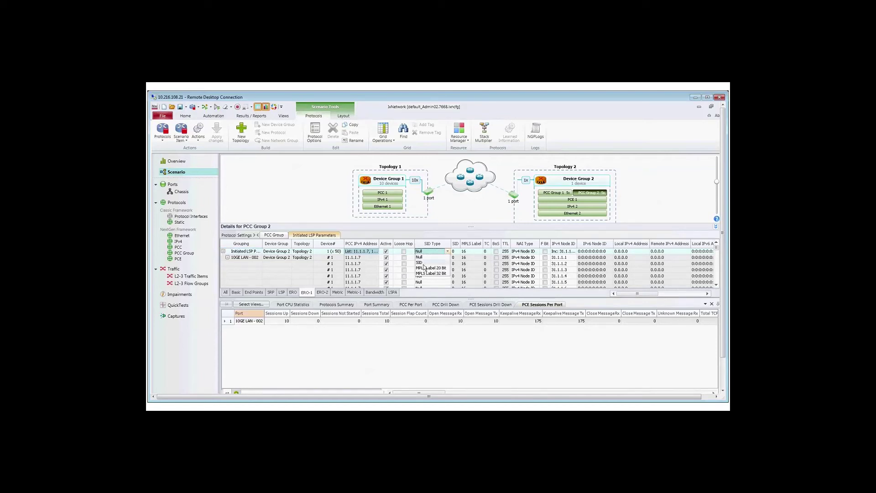
{"action": "left_click", "coordinate": [428, 268]}
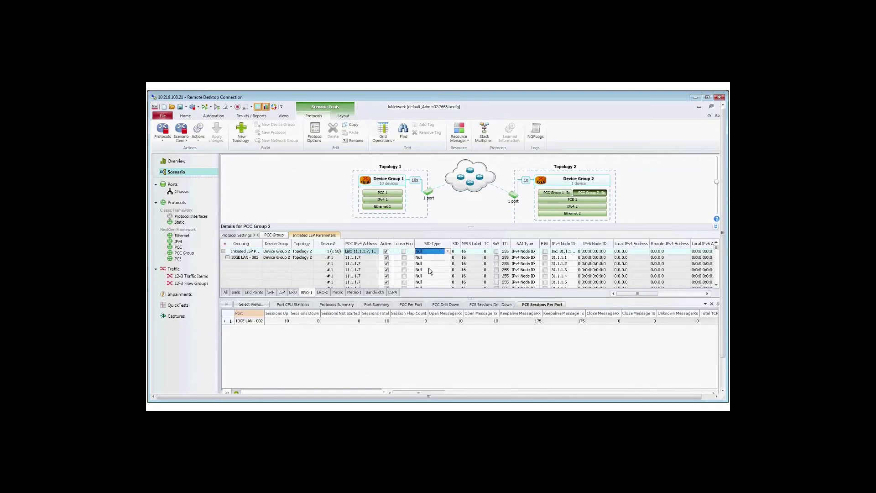
{"action": "left_click", "coordinate": [537, 252]}
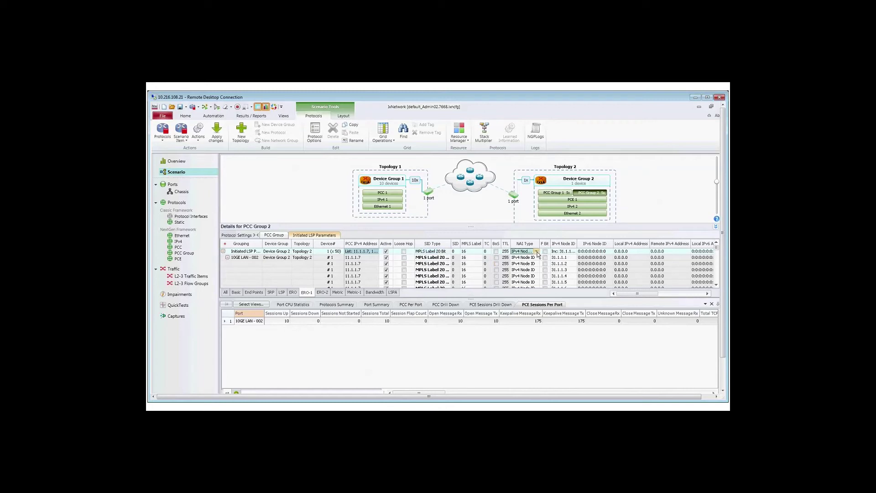
{"action": "left_click", "coordinate": [537, 252]}
- Set the ERO-1 MPLS label of all PCC Group 2 initiated LSPs to 5001
{"action": "left_click", "coordinate": [474, 252]}
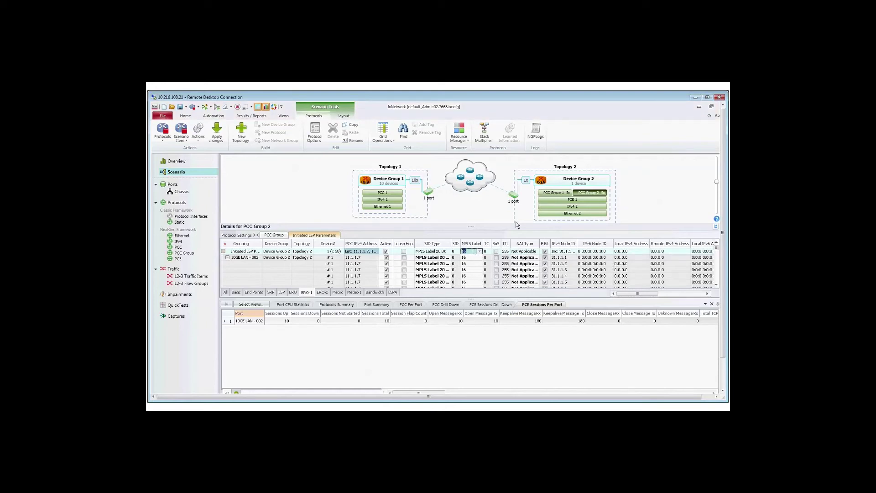
{"action": "type", "text": "10"}
{"action": "key", "text": "BackSpace"}
{"action": "type", "text": "5001"}
{"action": "key", "text": "Return"}
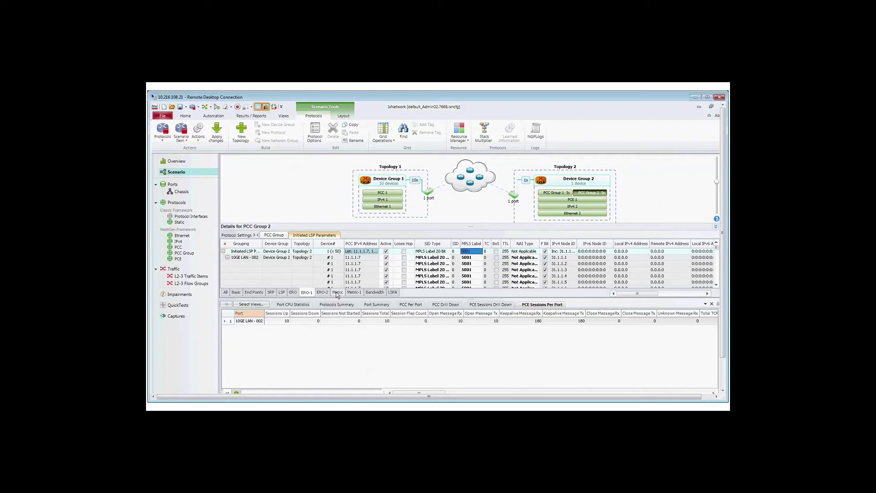
- Set the ERO-2 NAI Type to Not Applicable and its SID Type to MPLS Label 20 Bit for PCC Group 2's initiated LSPs
{"action": "left_click", "coordinate": [322, 292]}
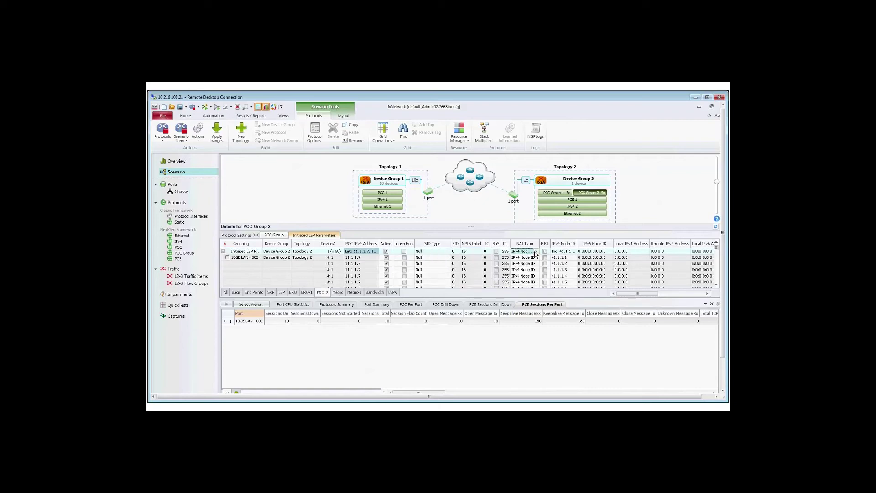
{"action": "left_click", "coordinate": [537, 251]}
{"action": "left_click", "coordinate": [525, 258]}
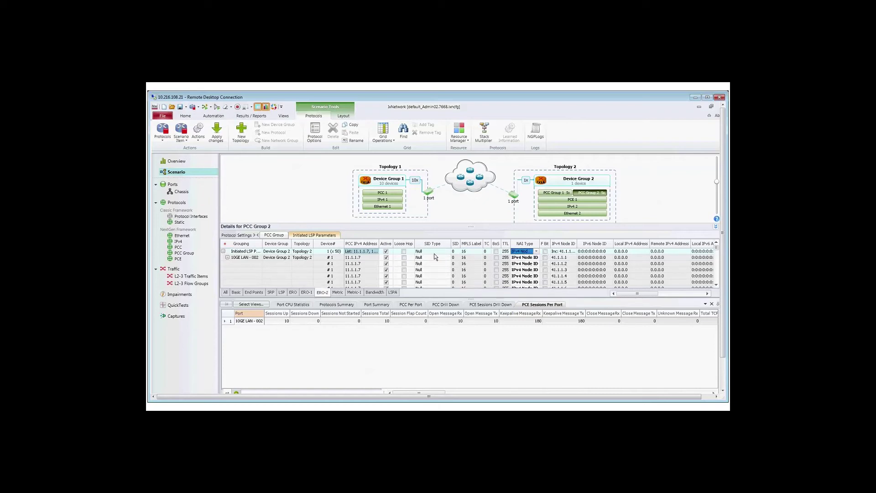
{"action": "left_click", "coordinate": [432, 251]}
{"action": "left_click", "coordinate": [448, 252]}
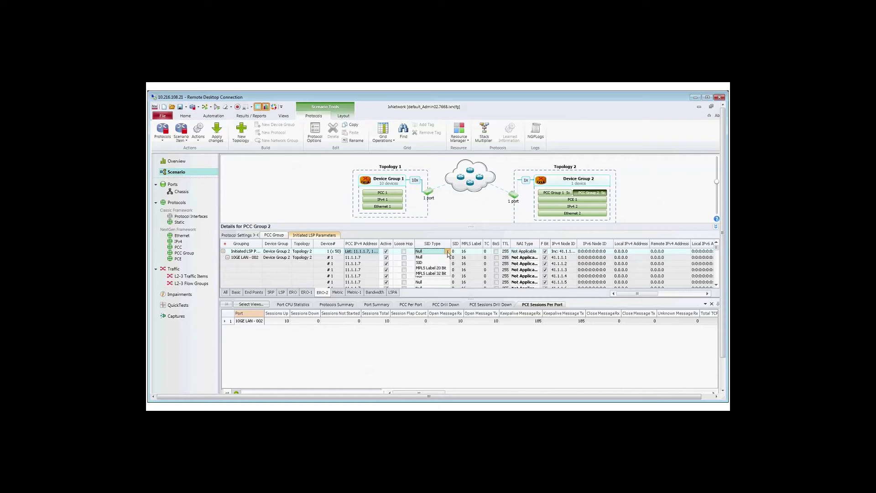
{"action": "left_click", "coordinate": [429, 268]}
- Make the ERO-2 MPLS labels increment from a start value of 6001 with a step of 1
{"action": "left_click", "coordinate": [479, 252]}
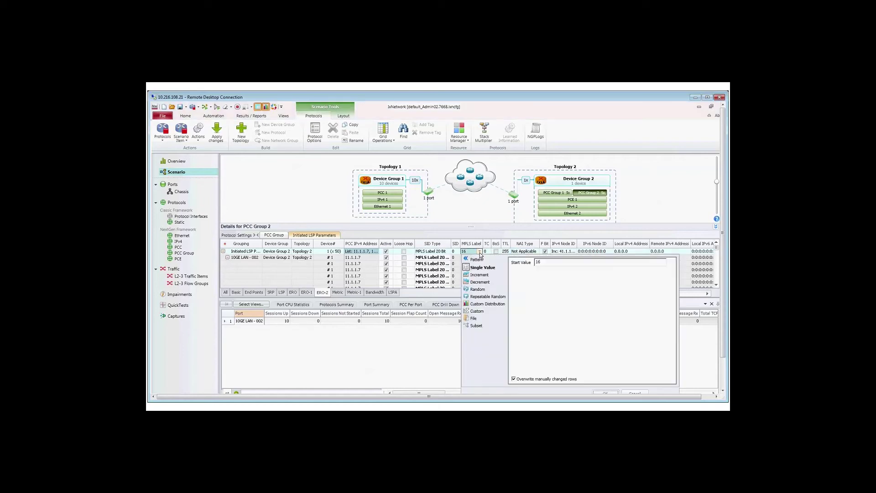
{"action": "left_click", "coordinate": [495, 276]}
{"action": "key", "text": "ctrl+a"}
{"action": "type", "text": "6001"}
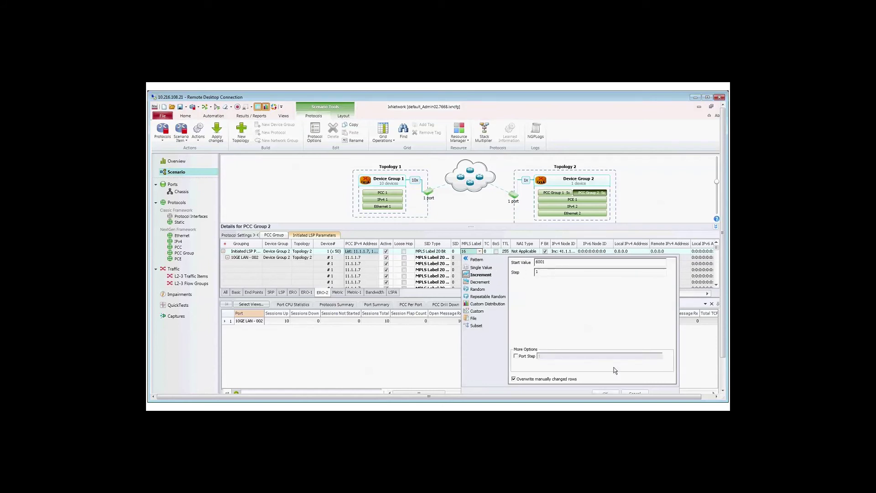
{"action": "key", "text": "Return"}
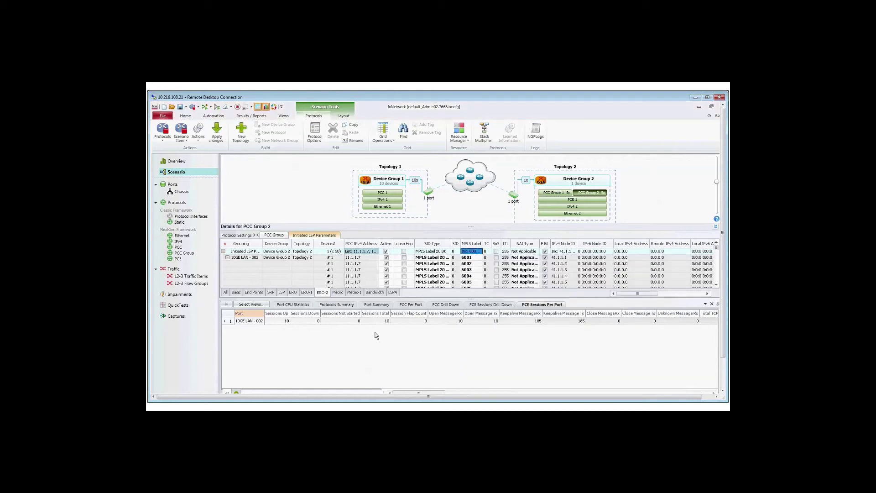
- Make the ERO-1 MPLS labels increment from 5001 with a step of 1 and apply the changes to the running protocols
{"action": "left_click", "coordinate": [306, 293]}
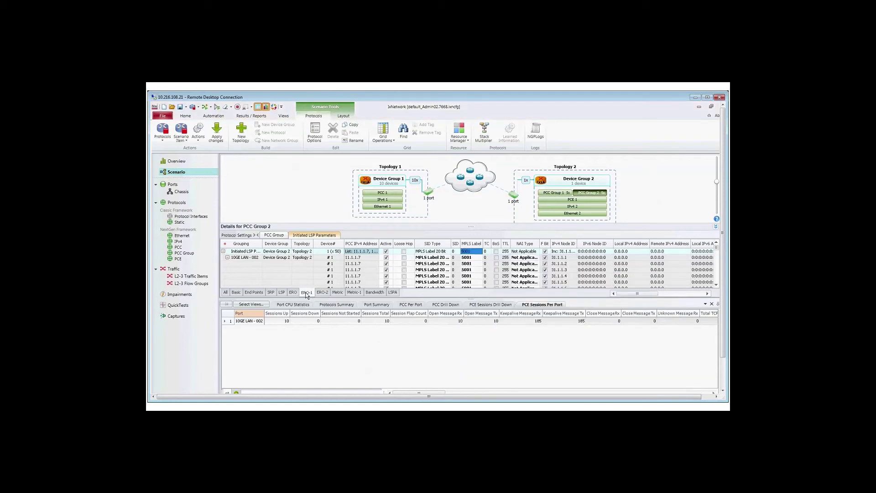
{"action": "left_click", "coordinate": [481, 253]}
{"action": "left_click", "coordinate": [481, 252]}
{"action": "left_click", "coordinate": [480, 274]}
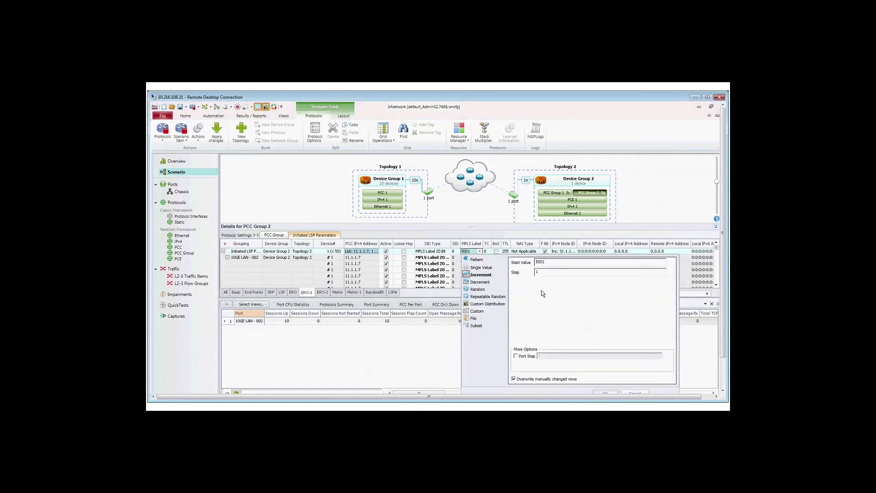
{"action": "left_click", "coordinate": [610, 394]}
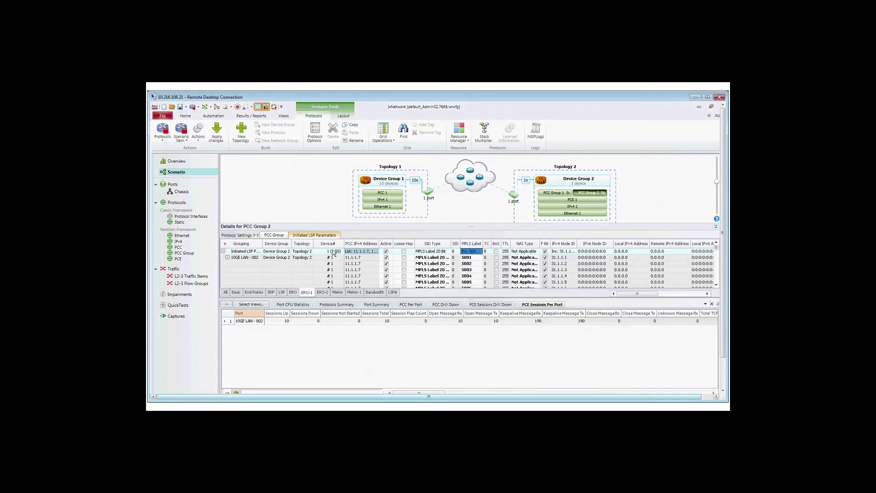
{"action": "left_click", "coordinate": [217, 135]}
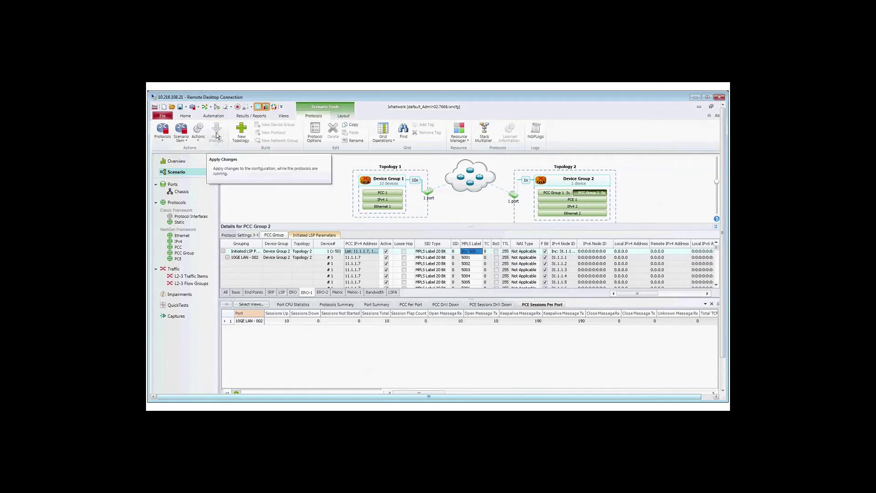
- Retrieve the learned LSP information of the PCC 1 session at 11.1.1.9, examine its SID types and MPLS labels, and close it
{"action": "left_click", "coordinate": [388, 194]}
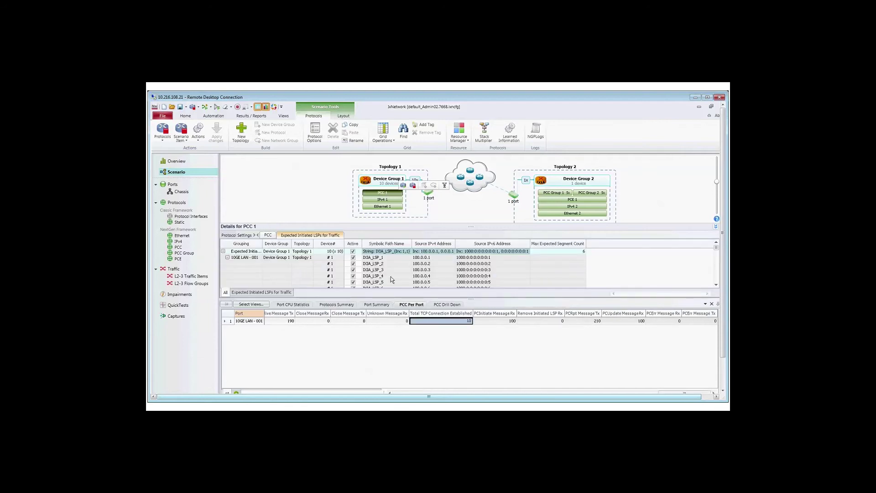
{"action": "left_click", "coordinate": [391, 276]}
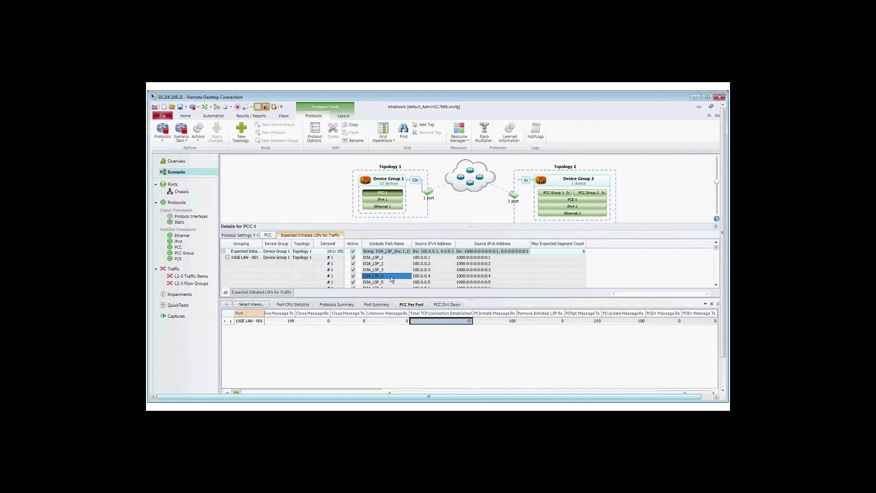
{"action": "left_click", "coordinate": [268, 235]}
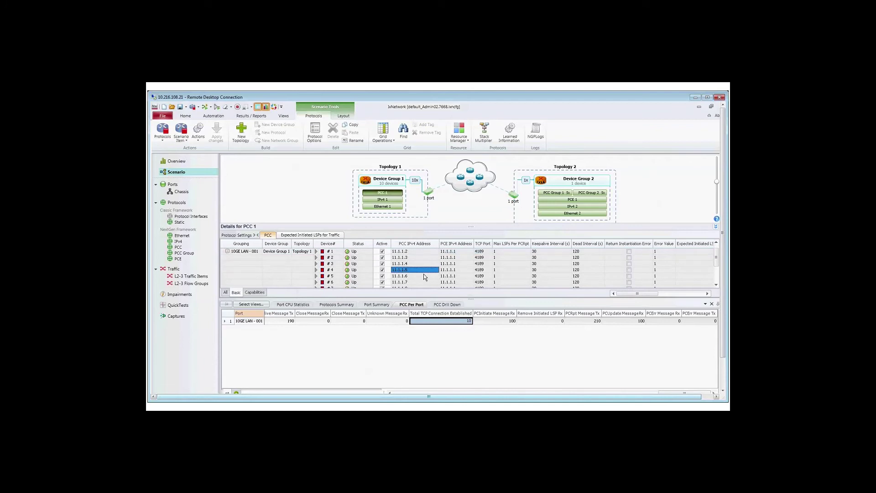
{"action": "right_click", "coordinate": [410, 272]}
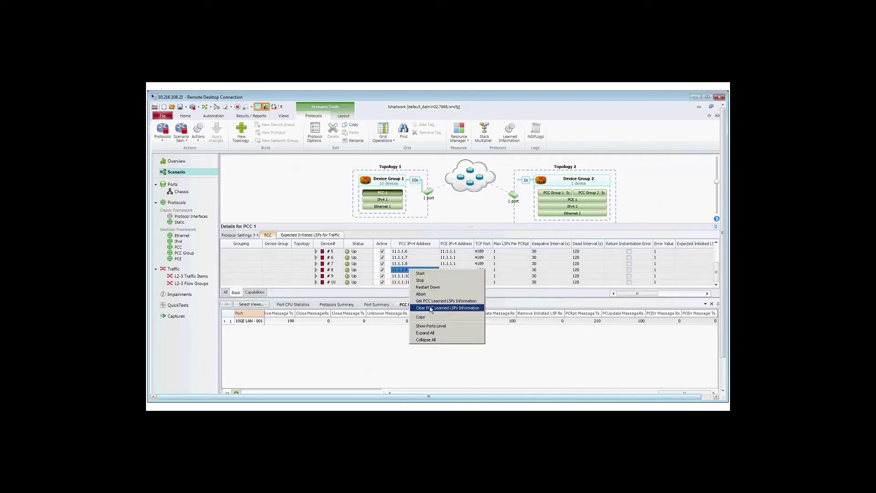
{"action": "left_click", "coordinate": [437, 302]}
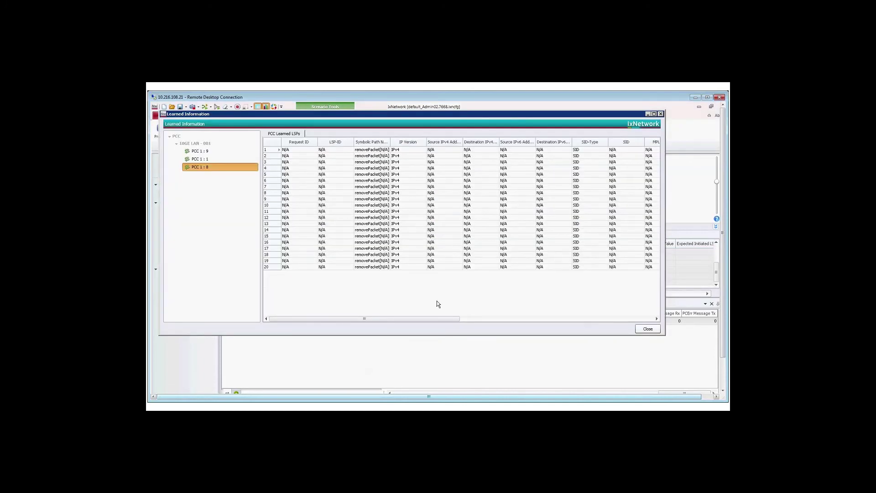
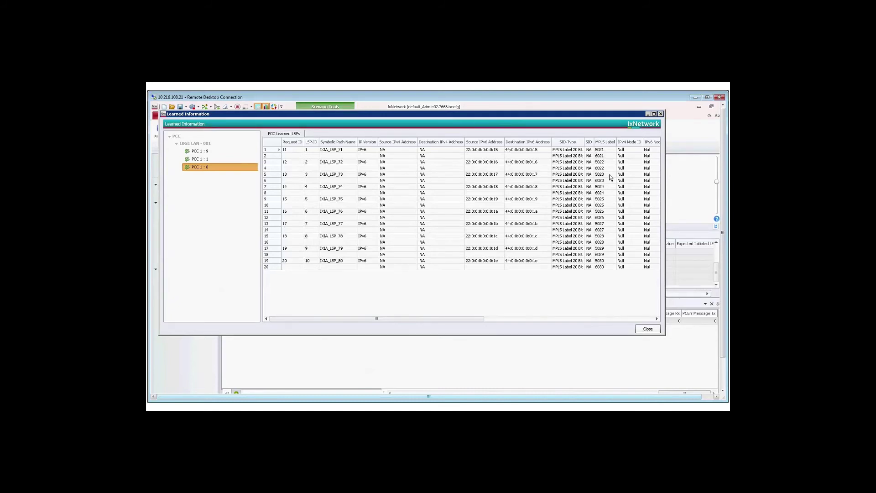
{"action": "left_click", "coordinate": [647, 329]}
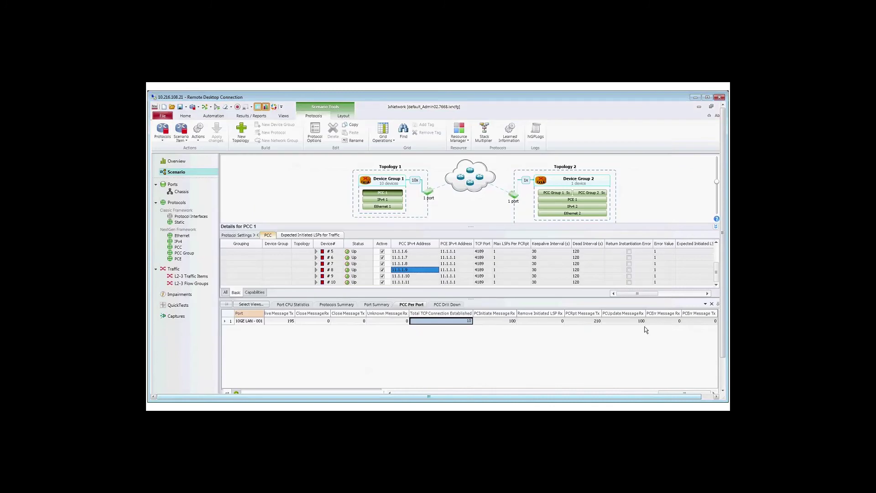
- Open Traffic Item 1 for editing and review the source and destination endpoints and encapsulation of EndpointSet-1
{"action": "left_click", "coordinate": [192, 277]}
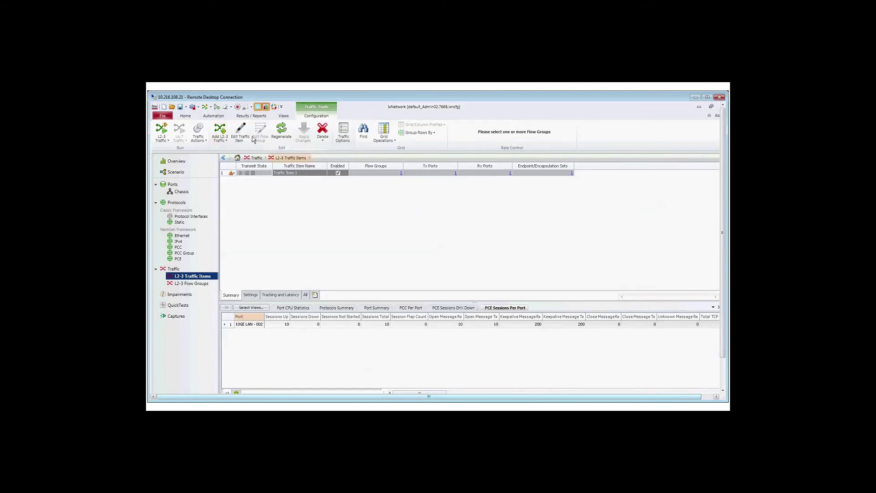
{"action": "left_click", "coordinate": [240, 133]}
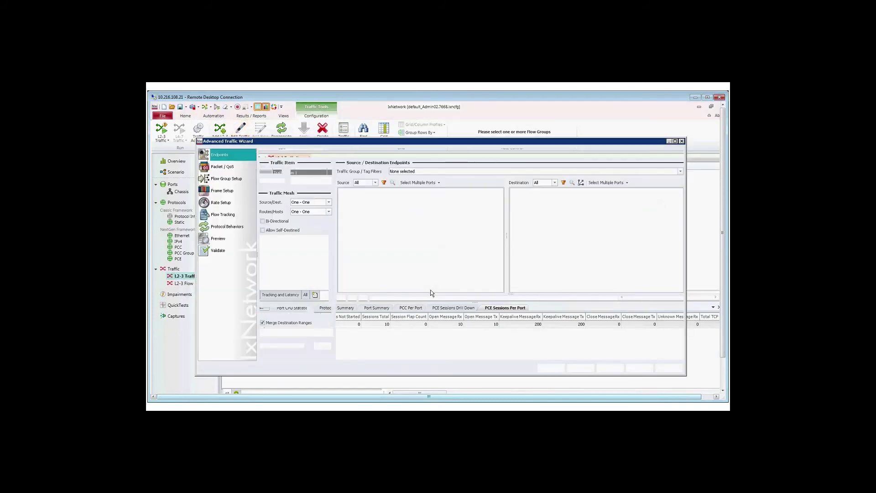
{"action": "left_click", "coordinate": [396, 316]}
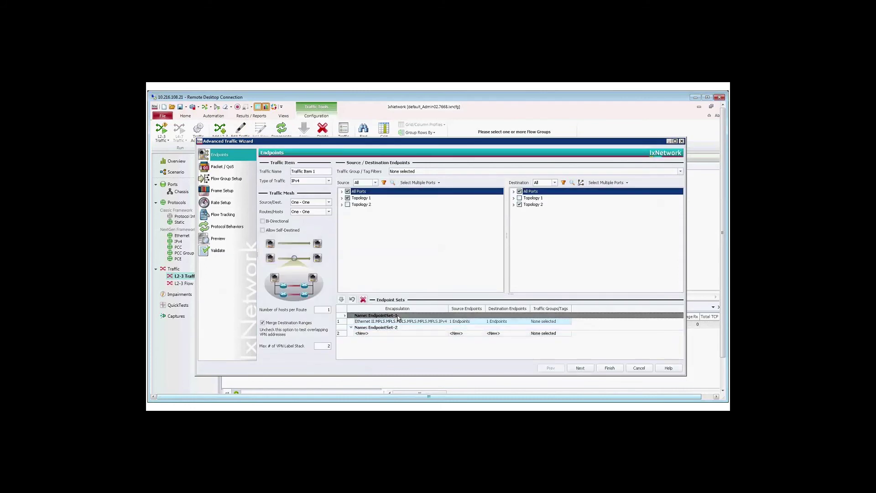
{"action": "left_click", "coordinate": [231, 238]}
{"action": "left_click", "coordinate": [224, 157]}
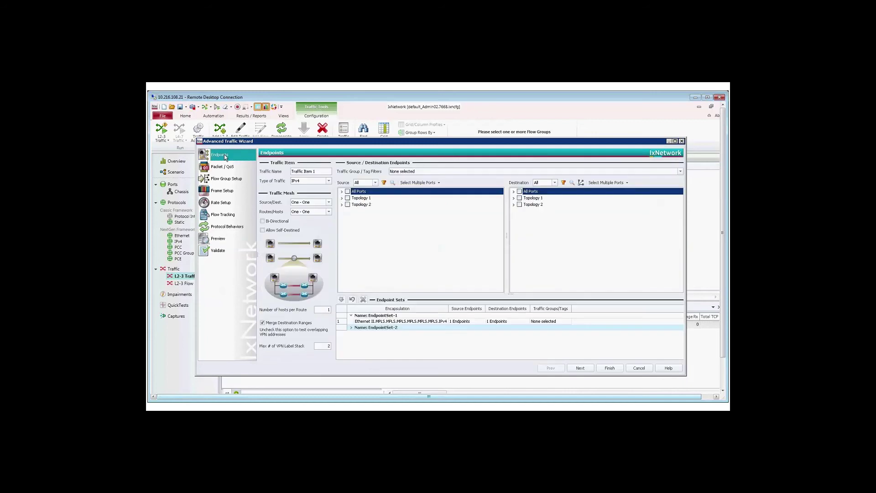
- Preview the packets of Traffic Item 1's flow group, examine their MPLS label values, and finish the traffic wizard
{"action": "left_click", "coordinate": [218, 241]}
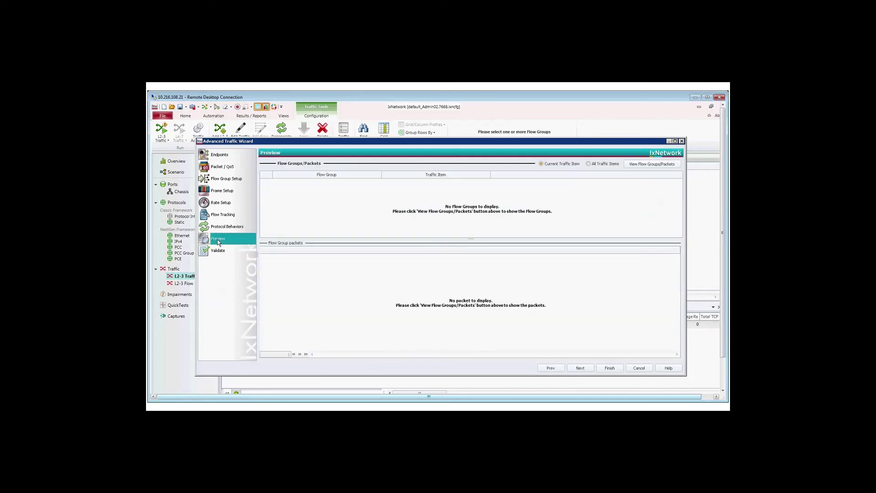
{"action": "left_click", "coordinate": [645, 165]}
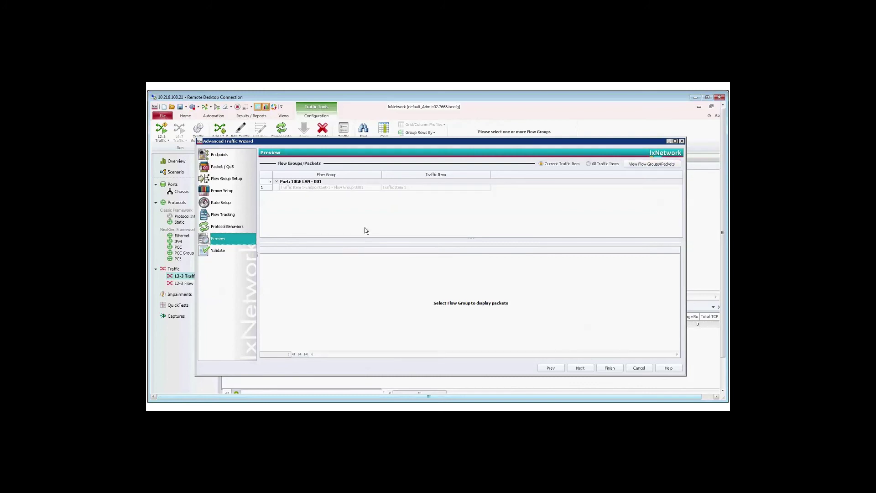
{"action": "left_click", "coordinate": [321, 188]}
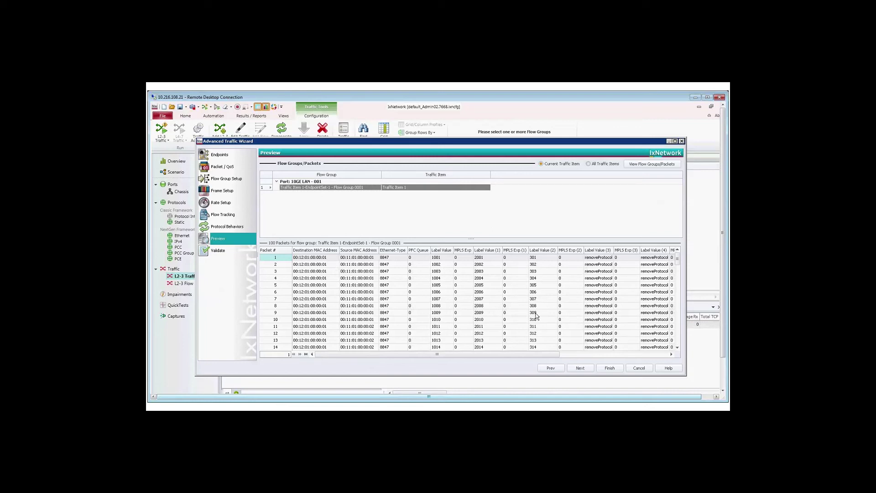
{"action": "scroll", "coordinate": [537, 316], "scroll_direction": "down", "scroll_amount": 9}
{"action": "scroll", "coordinate": [678, 342], "scroll_direction": "down", "scroll_amount": 18}
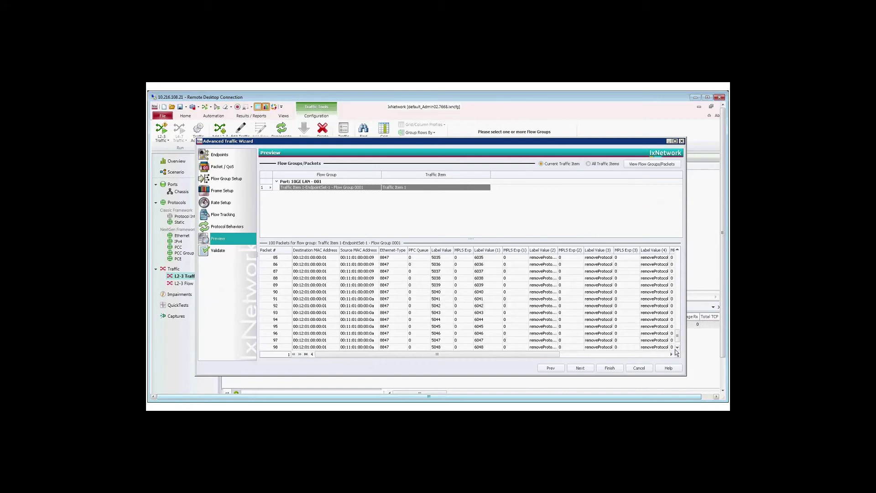
{"action": "left_click", "coordinate": [610, 369]}
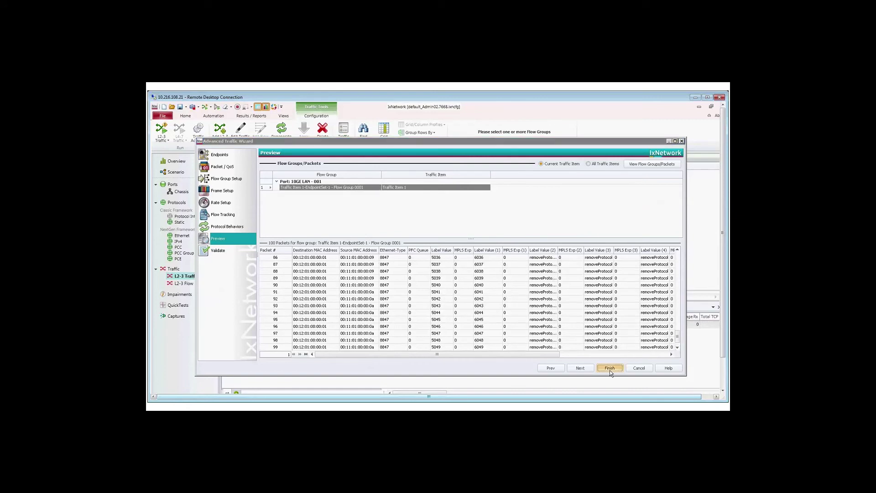
- Start the L2-3 traffic and display the Flow Statistics view in an enlarged statistics area
{"action": "left_click", "coordinate": [162, 132]}
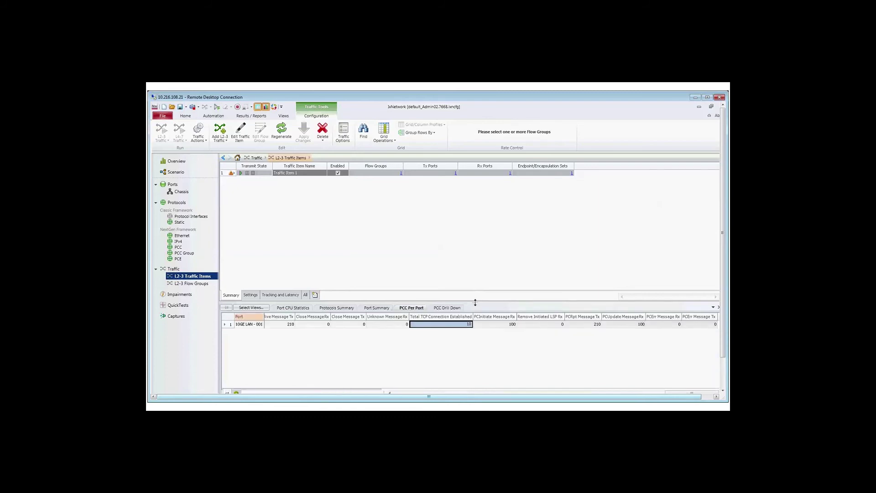
{"action": "left_click_drag", "start_coordinate": [476, 303], "coordinate": [475, 222]}
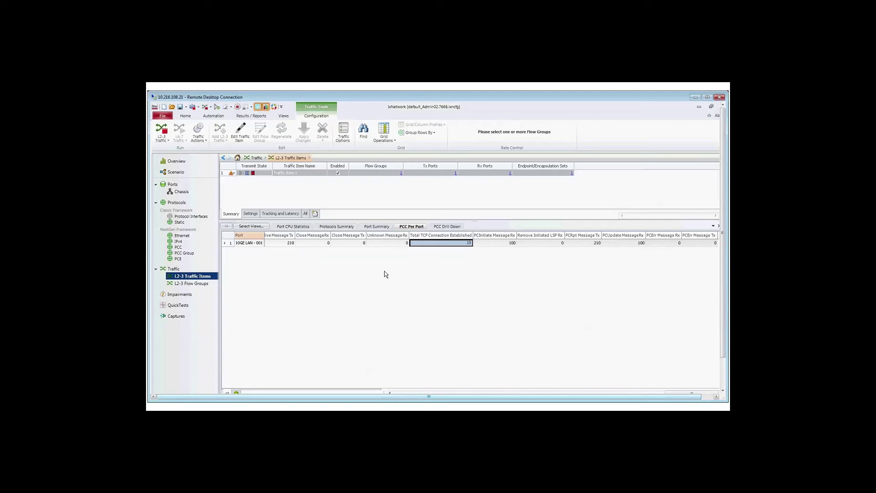
{"action": "left_click", "coordinate": [252, 226]}
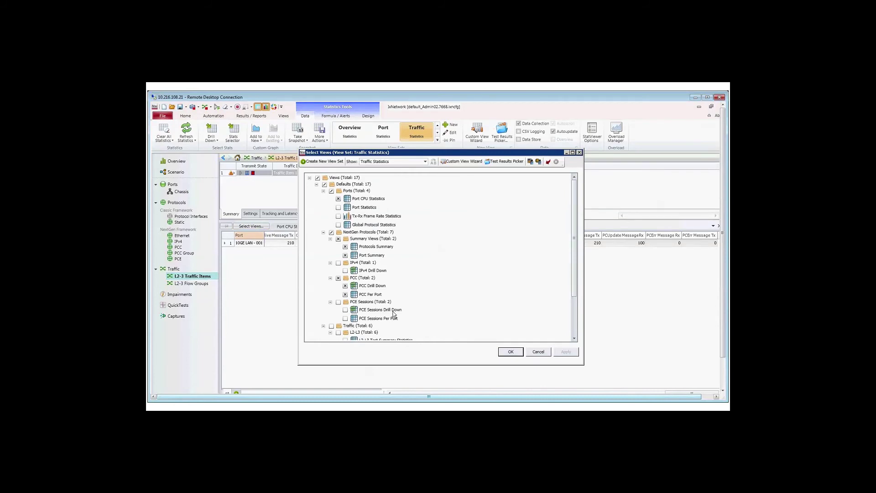
{"action": "left_click", "coordinate": [574, 325]}
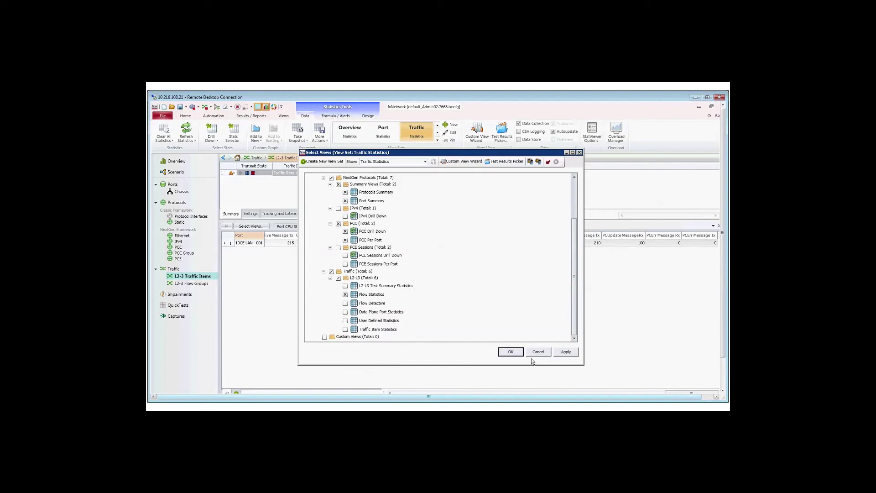
{"action": "left_click", "coordinate": [513, 353]}
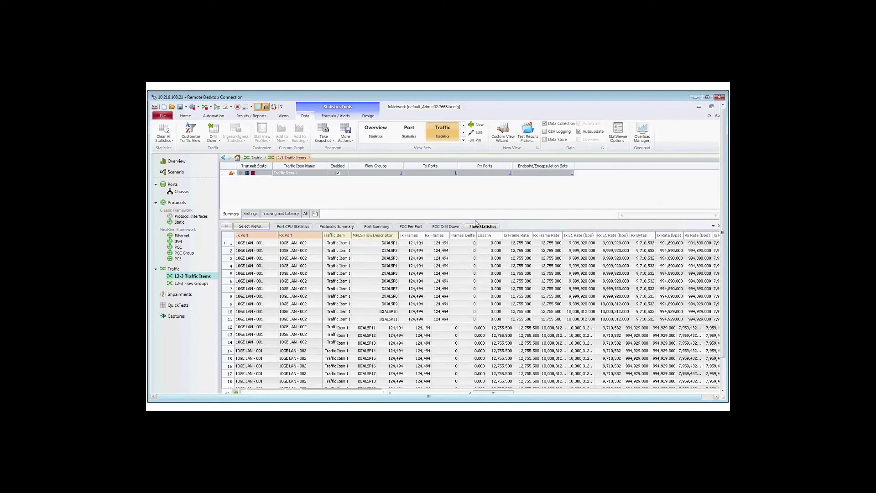
{"action": "left_click_drag", "start_coordinate": [475, 204], "coordinate": [473, 205]}
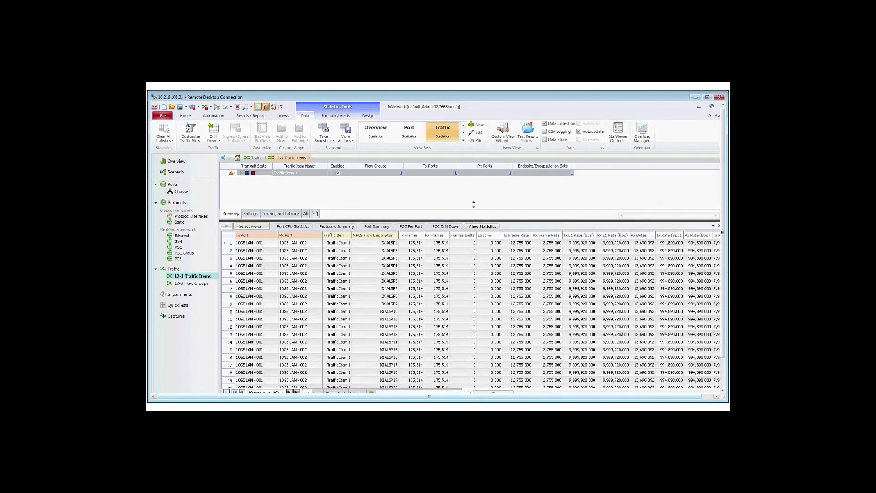
{"action": "left_click_drag", "start_coordinate": [429, 273], "coordinate": [433, 275]}
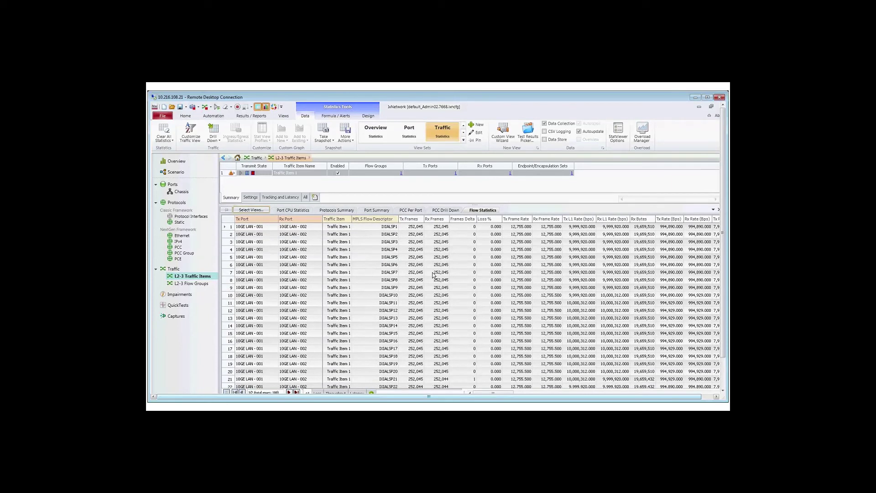
- Show the second page of the per-LSP flow statistics
{"action": "left_click", "coordinate": [725, 380]}
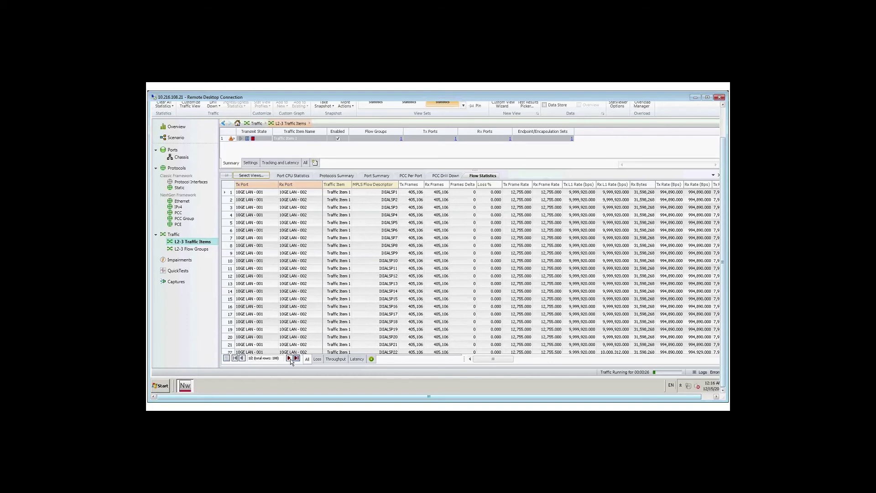
{"action": "left_click", "coordinate": [289, 358]}
{"action": "scroll", "coordinate": [724, 132], "scroll_direction": "up", "scroll_amount": 2}
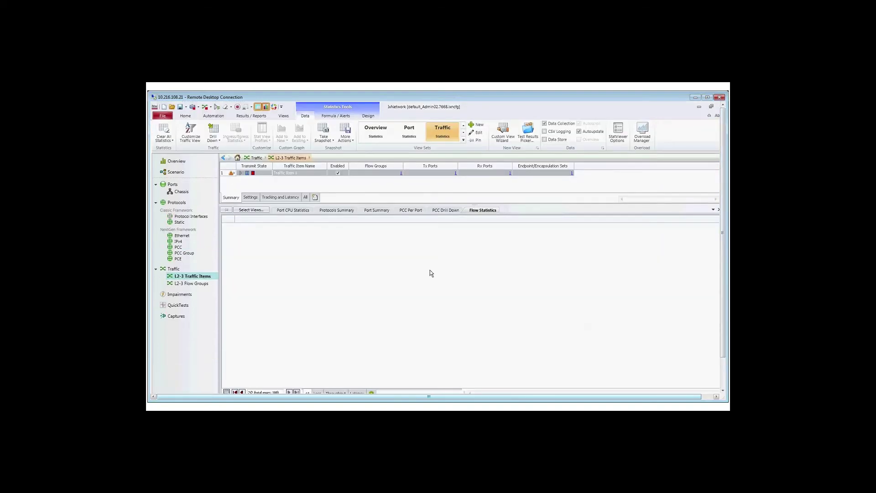
- Stop the L2-3 traffic and enable Display Dynamic Values when Tracking by Dynamic Flow Descriptor in the global traffic settings
{"action": "left_click", "coordinate": [391, 187]}
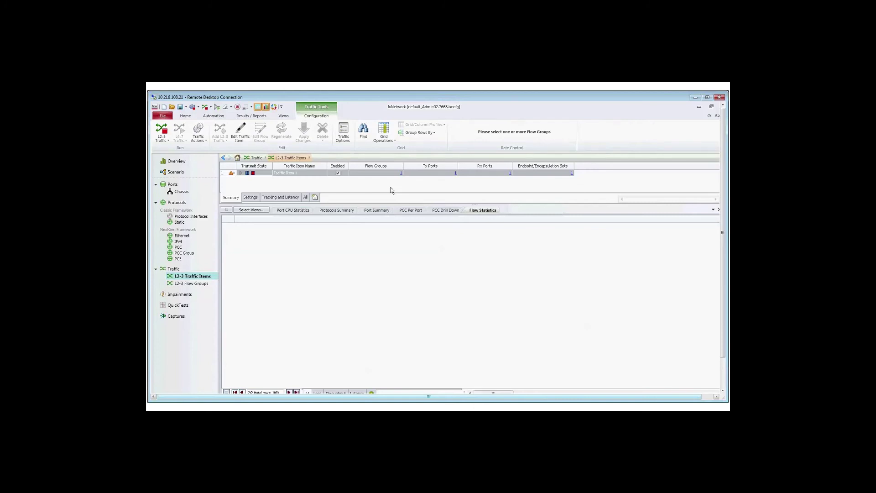
{"action": "left_click", "coordinate": [168, 133]}
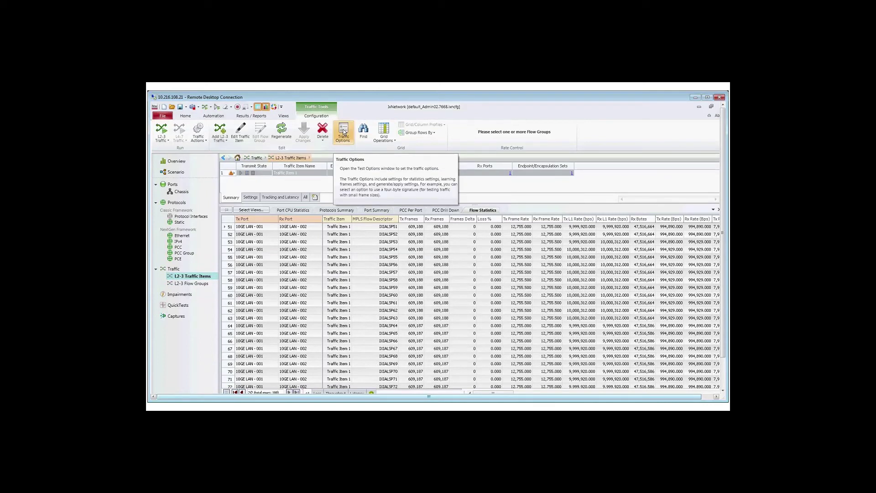
{"action": "left_click", "coordinate": [344, 132]}
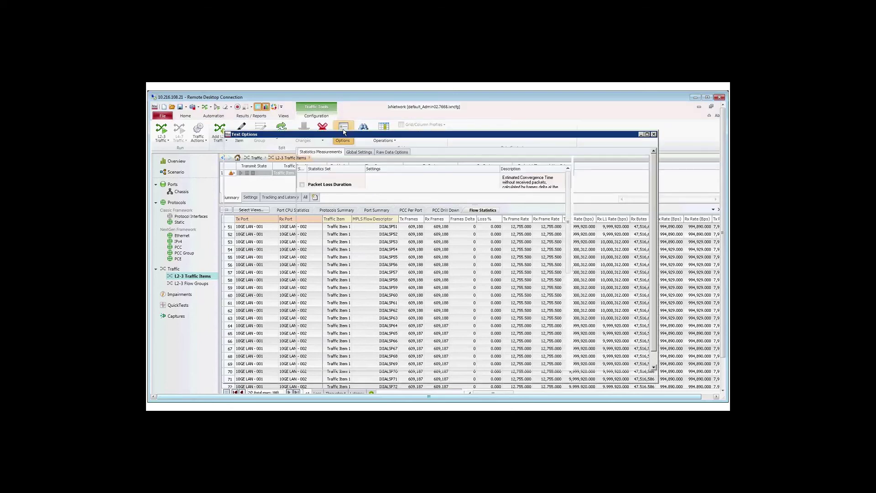
{"action": "left_click", "coordinate": [355, 152]}
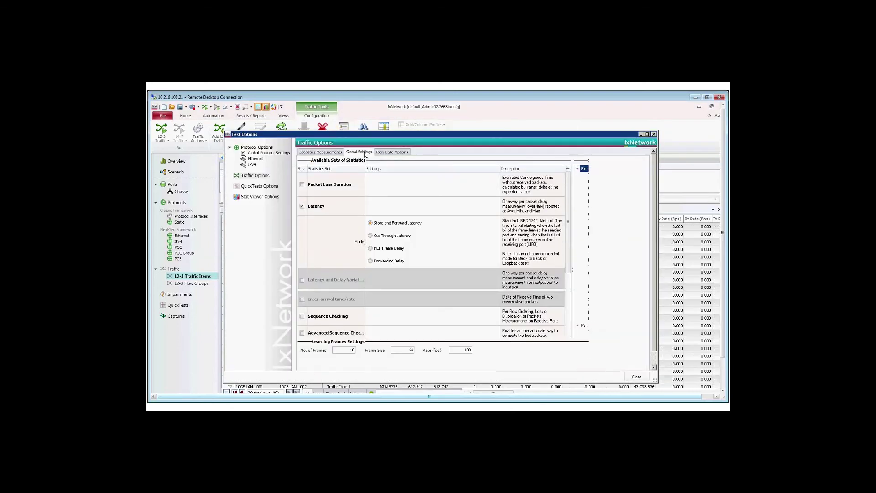
{"action": "left_click", "coordinate": [308, 321]}
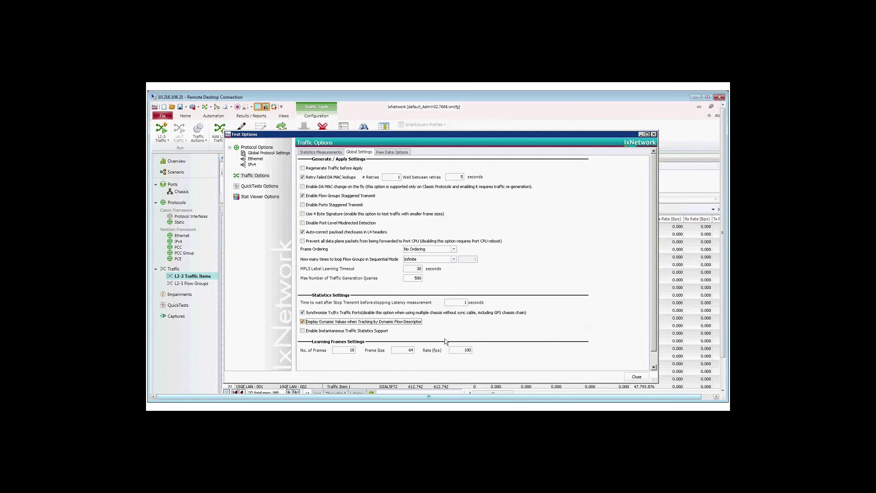
{"action": "left_click", "coordinate": [638, 377]}
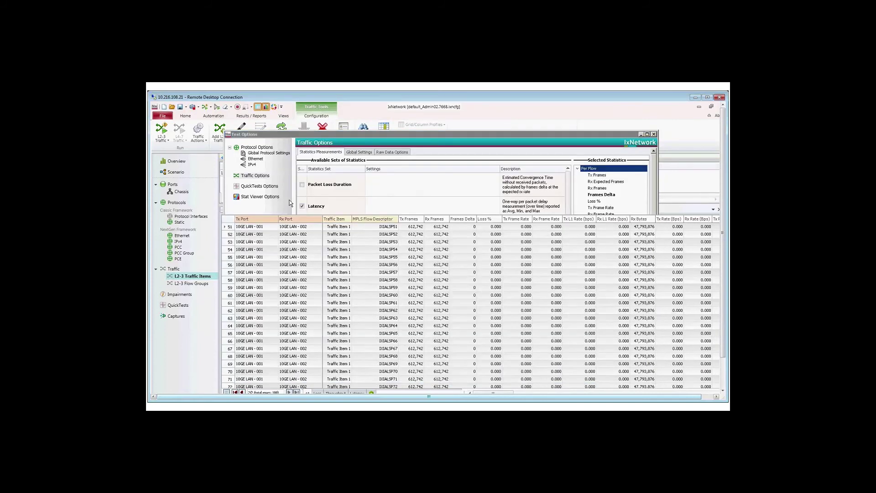
- Restart the L2-3 traffic and examine the MPLS Current Label Value of the flows on both Flow Statistics pages
{"action": "left_click", "coordinate": [161, 129]}
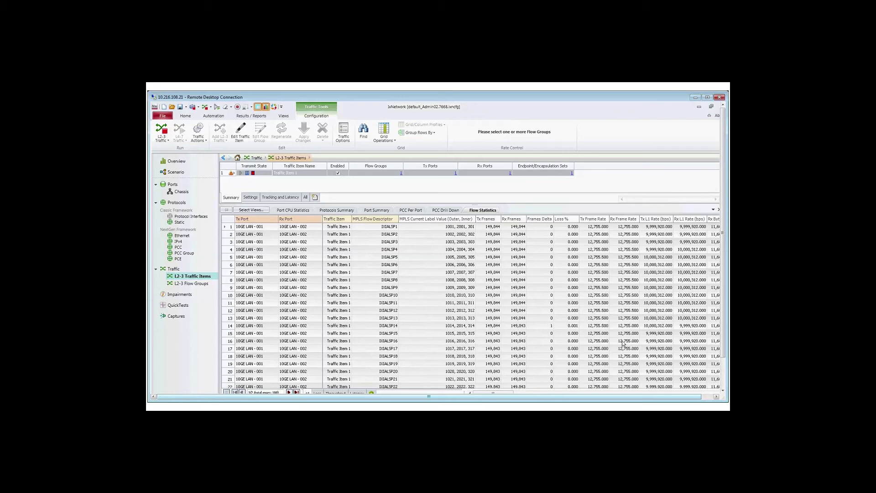
{"action": "left_click", "coordinate": [711, 384]}
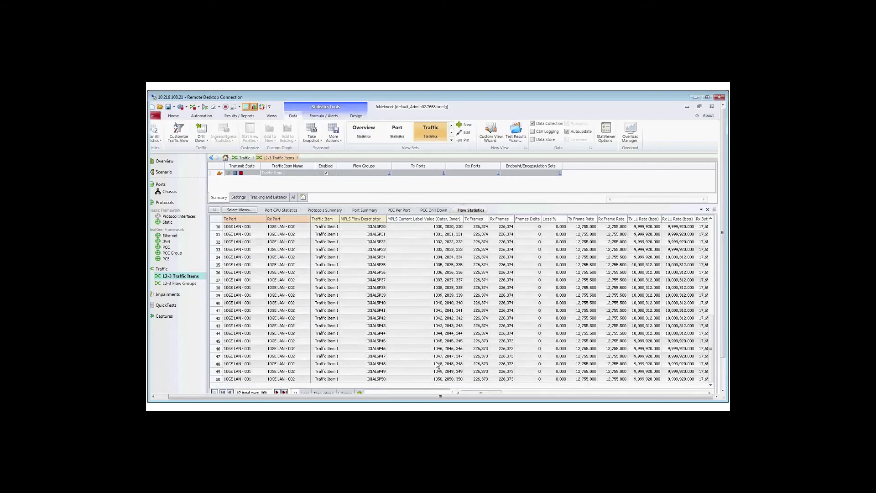
{"action": "left_click", "coordinate": [277, 392]}
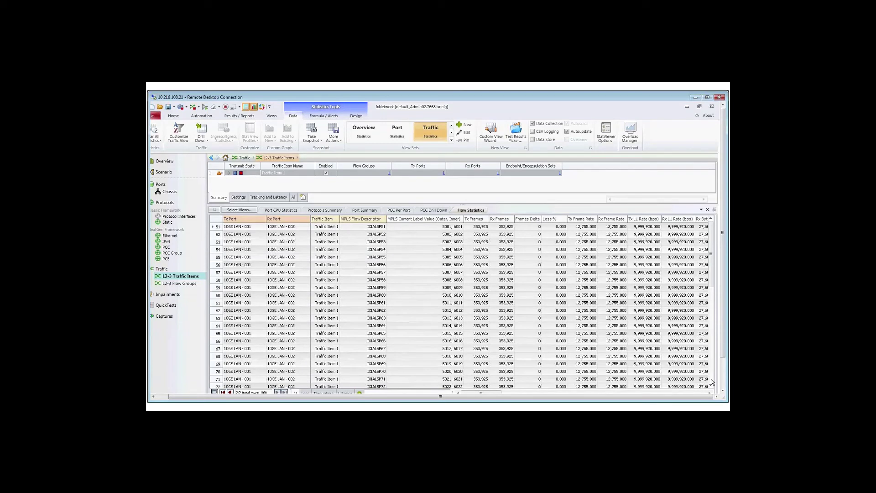
{"action": "scroll", "coordinate": [712, 382], "scroll_direction": "down", "scroll_amount": 10}
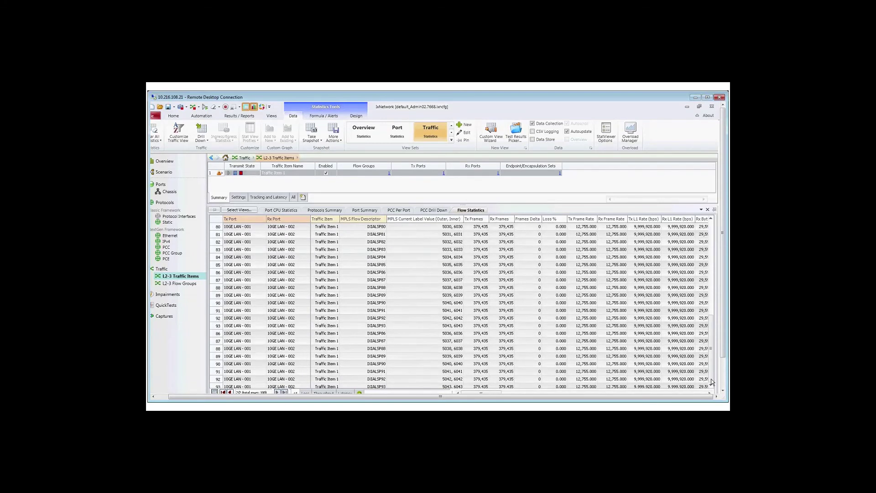
{"action": "left_click", "coordinate": [724, 374]}
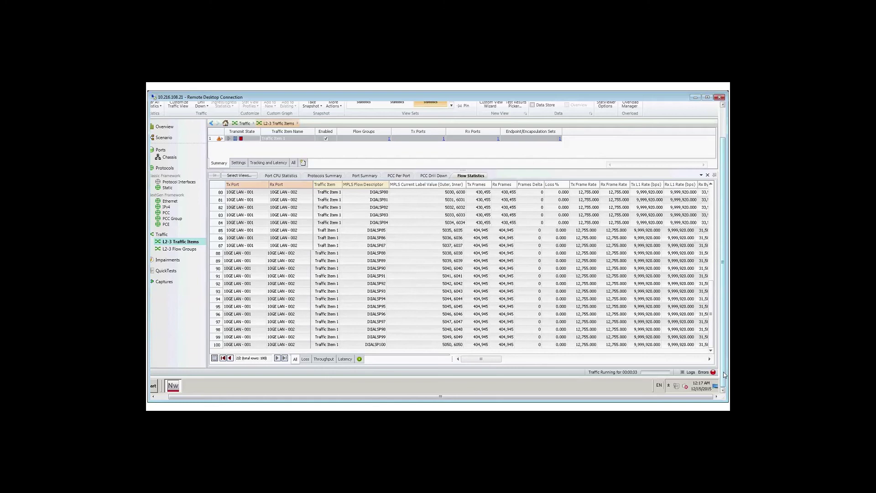
{"action": "scroll", "coordinate": [725, 375], "scroll_direction": "up", "scroll_amount": 2}
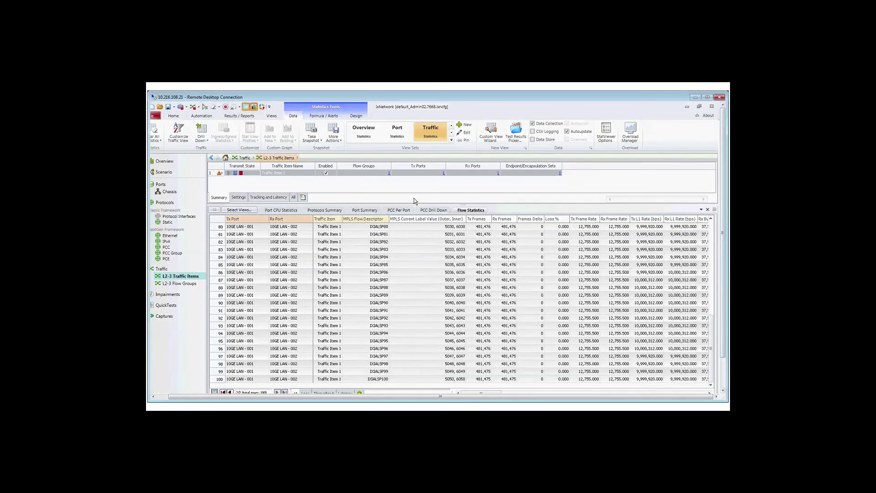
- Stop the running L2-3 traffic and all protocols
{"action": "left_click", "coordinate": [342, 183]}
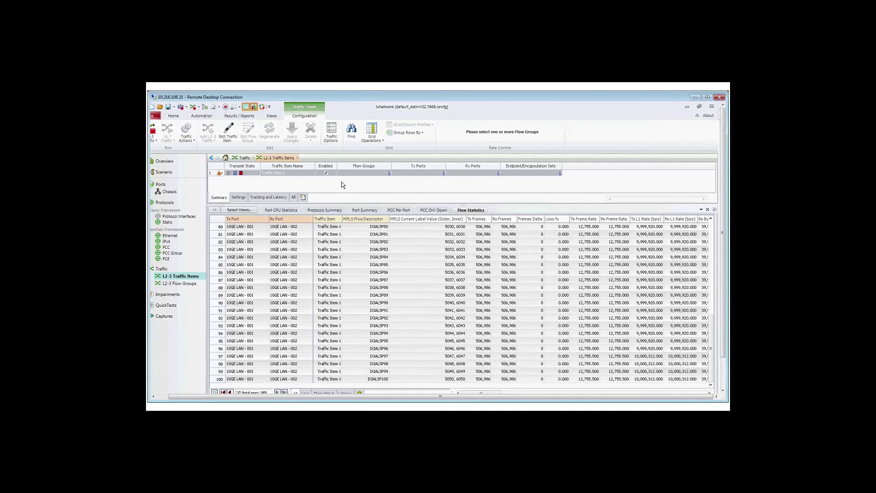
{"action": "left_click", "coordinate": [194, 108]}
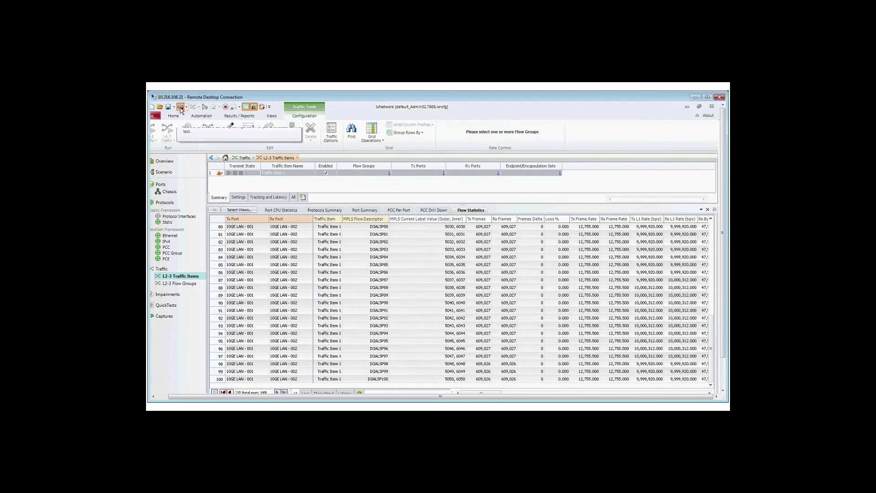
- Load the recent NAI_Traffic_TOI_Demo configuration without saving the current one
{"action": "left_click", "coordinate": [165, 397]}
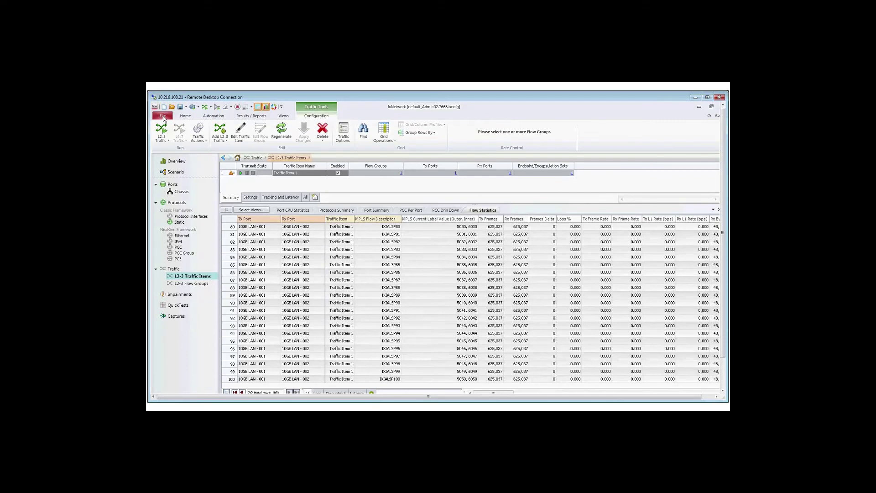
{"action": "left_click", "coordinate": [163, 117]}
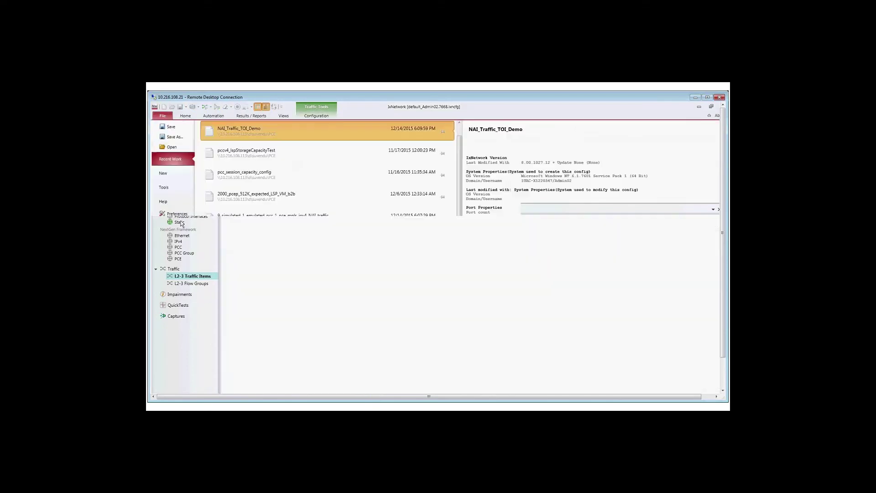
{"action": "left_click", "coordinate": [251, 135]}
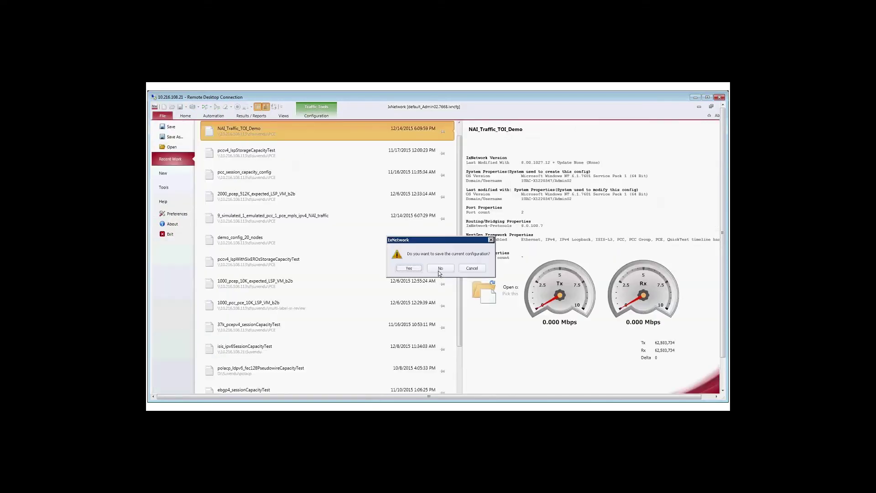
{"action": "left_click", "coordinate": [440, 269]}
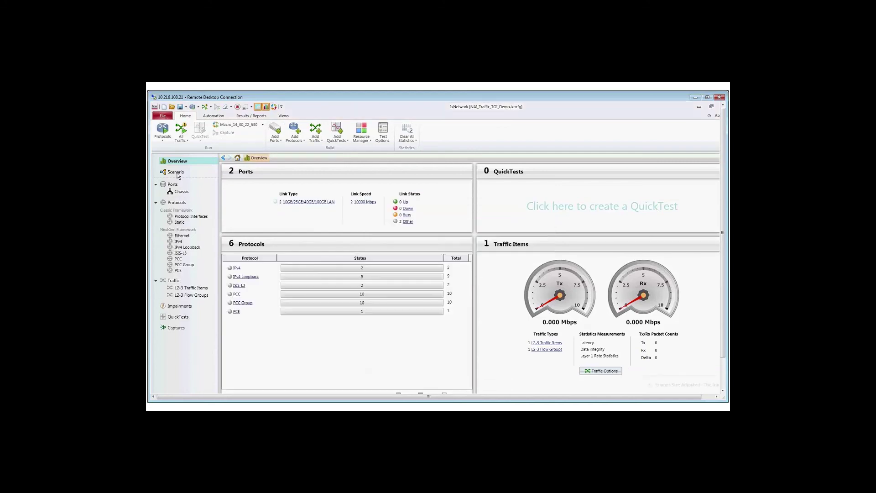
- Open the Scenario view, enlarge the topology diagram, and examine the device groups of both topologies
{"action": "left_click", "coordinate": [176, 172]}
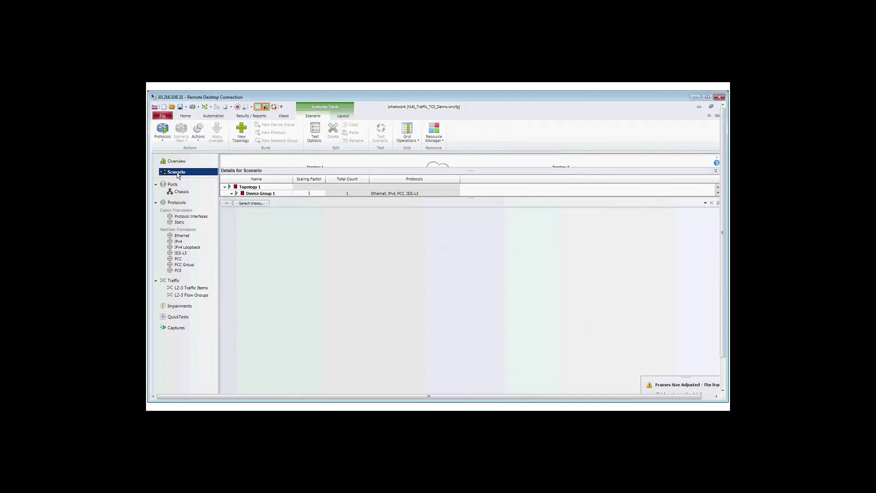
{"action": "left_click_drag", "start_coordinate": [472, 201], "coordinate": [477, 274]}
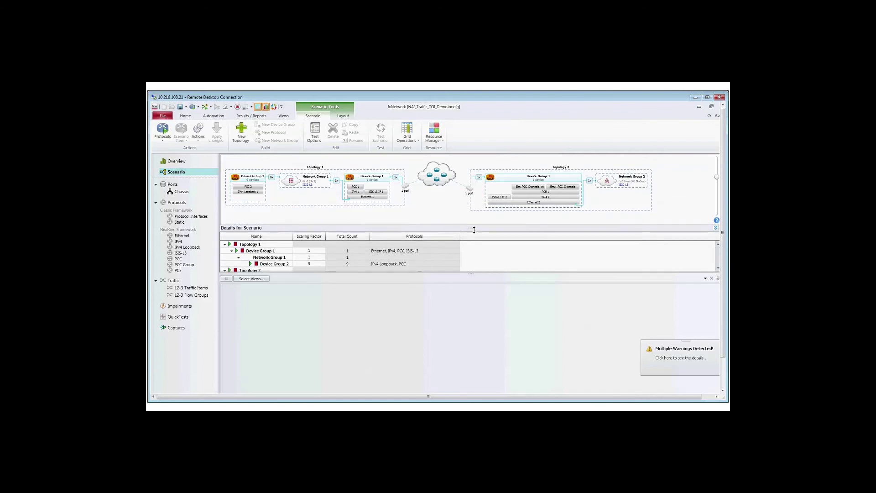
{"action": "mouse_move", "coordinate": [565, 188]}
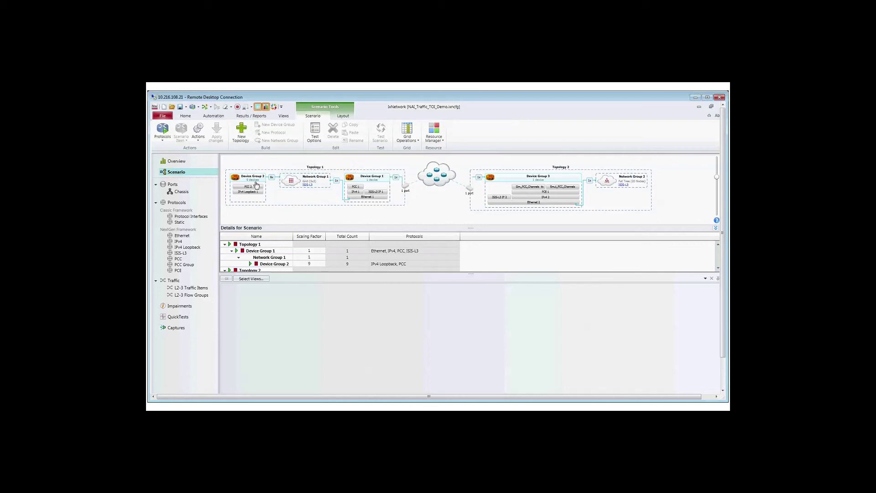
{"action": "mouse_move", "coordinate": [261, 183]}
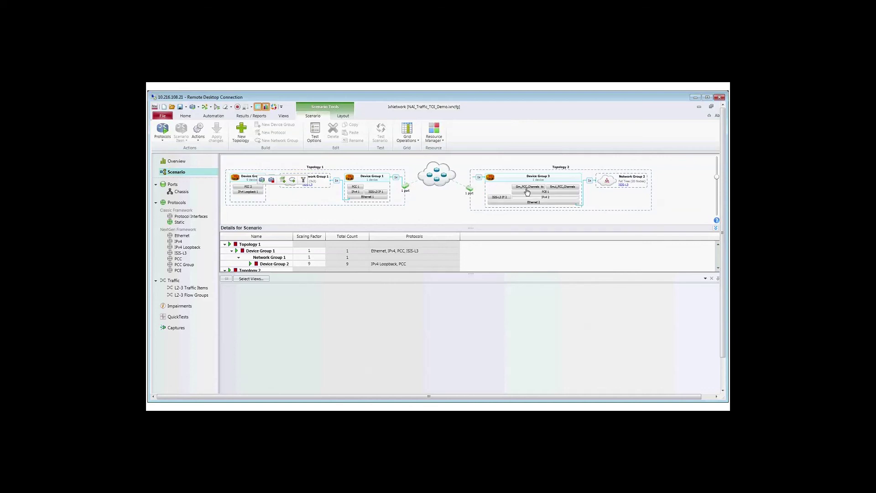
{"action": "mouse_move", "coordinate": [527, 191]}
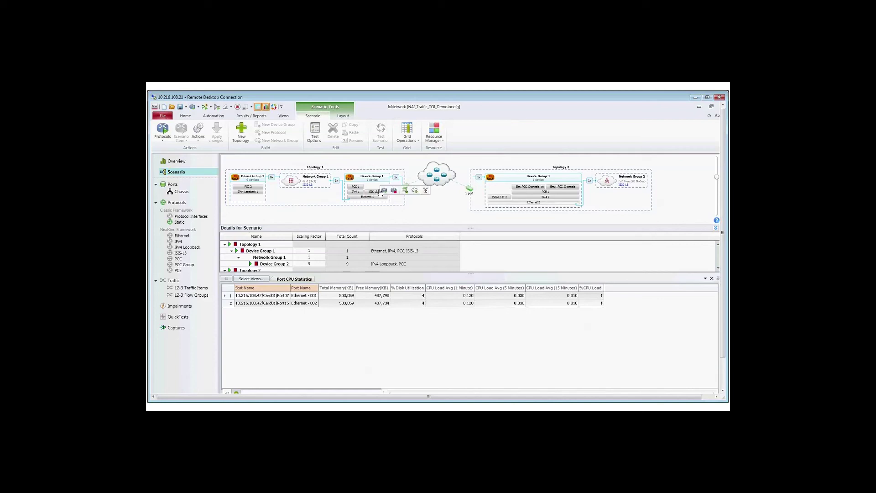
{"action": "mouse_move", "coordinate": [493, 206]}
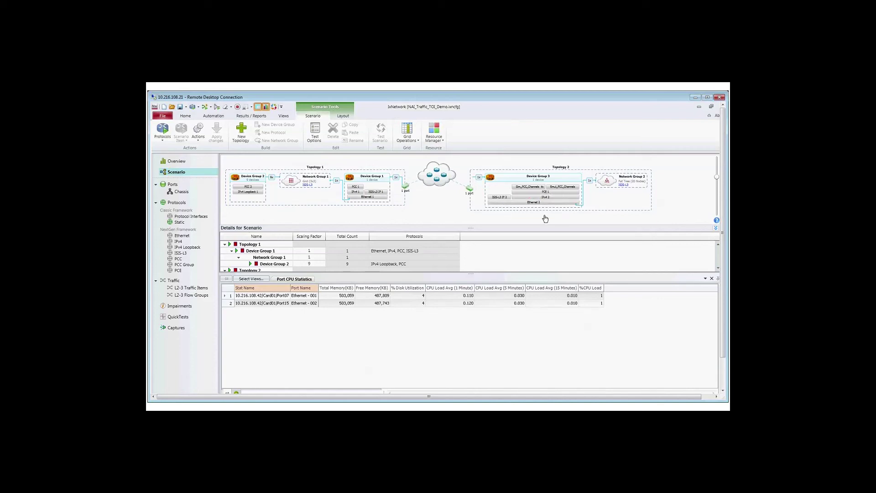
- Show the simulated router/bridge list of Network Group 2 in Topology 2 in an enlarged details grid
{"action": "left_click", "coordinate": [629, 184]}
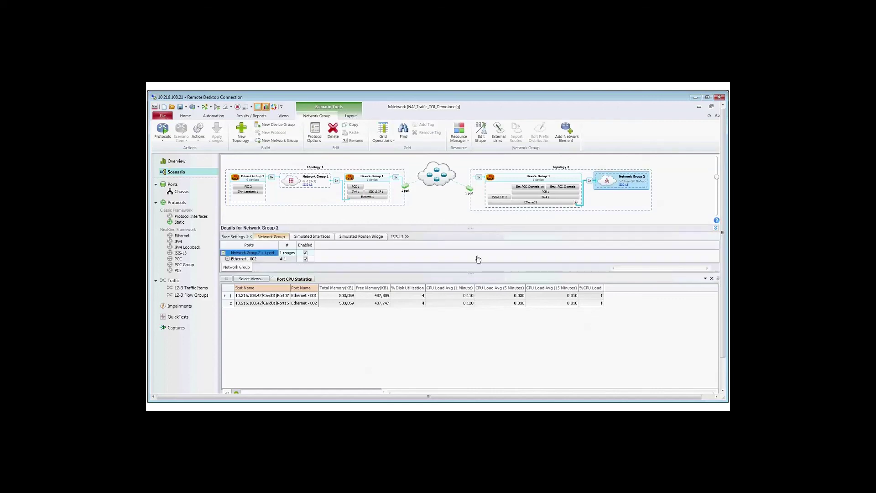
{"action": "left_click_drag", "start_coordinate": [470, 274], "coordinate": [458, 309]}
{"action": "mouse_move", "coordinate": [377, 196]}
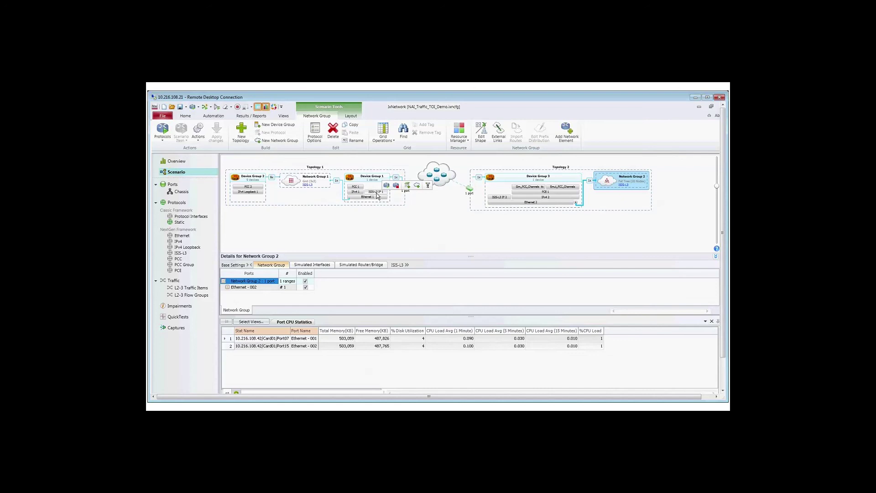
{"action": "mouse_move", "coordinate": [632, 179]}
{"action": "left_click", "coordinate": [359, 265]}
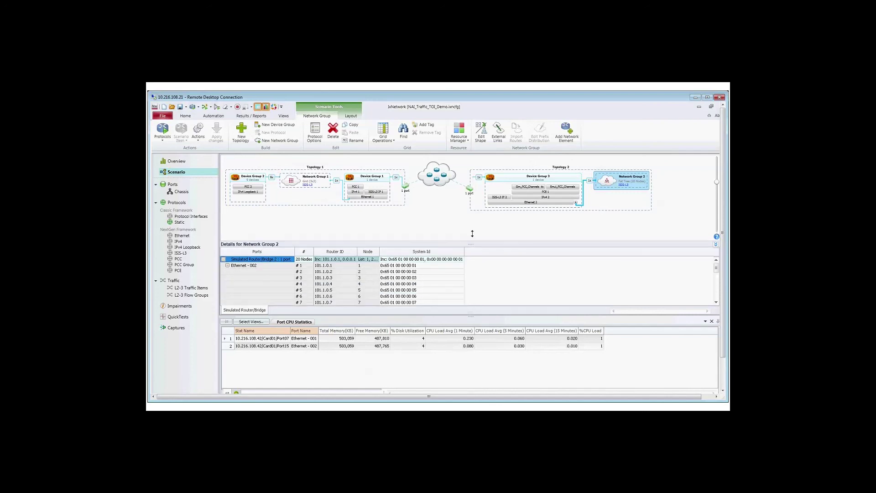
{"action": "left_click_drag", "start_coordinate": [471, 254], "coordinate": [471, 233]}
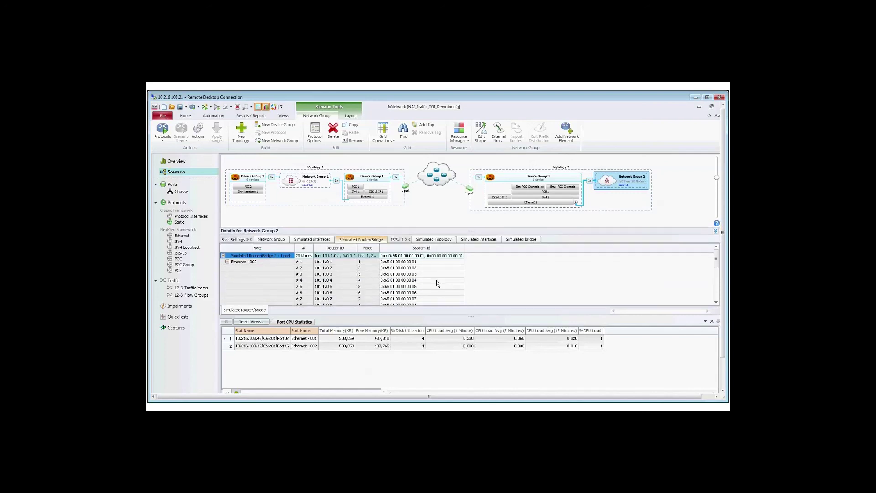
- Examine the Segment Routing settings and ISIS Simulated IPv4 Node Routes of Network Group 2's simulated bridge
{"action": "left_click", "coordinate": [523, 241]}
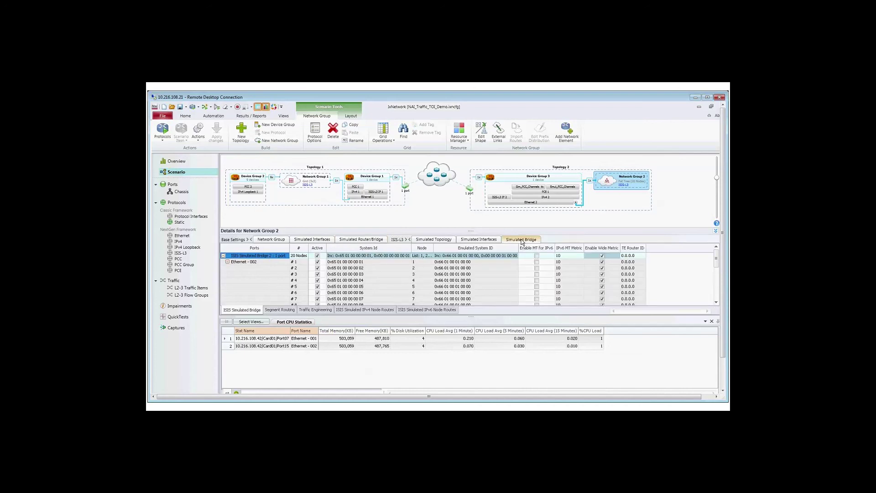
{"action": "left_click", "coordinate": [278, 310]}
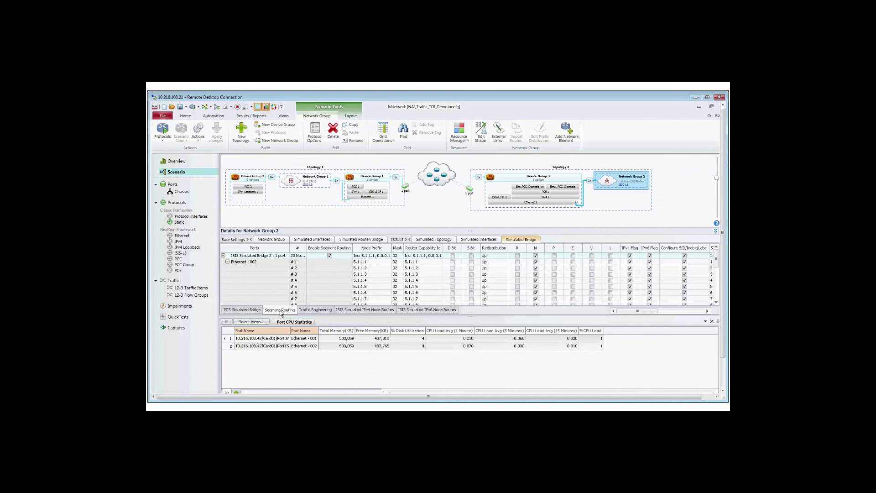
{"action": "left_click", "coordinate": [358, 310]}
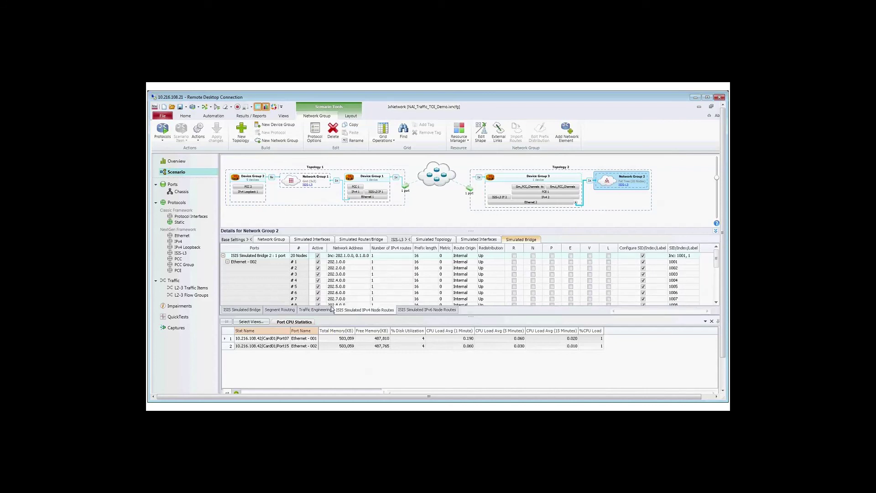
{"action": "left_click", "coordinate": [280, 310]}
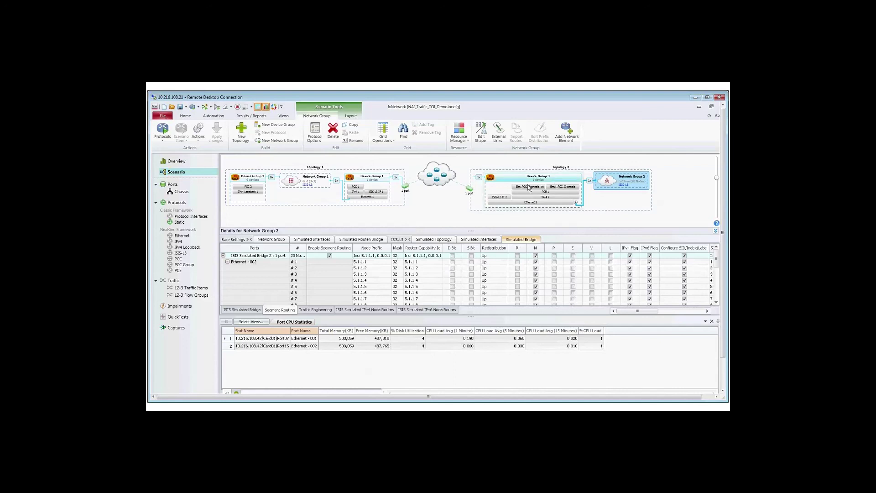
- Examine the ERO-1 and ERO-2 settings in the Initiated LSP Parameters of Emul_PCC_Channels
{"action": "mouse_move", "coordinate": [560, 189]}
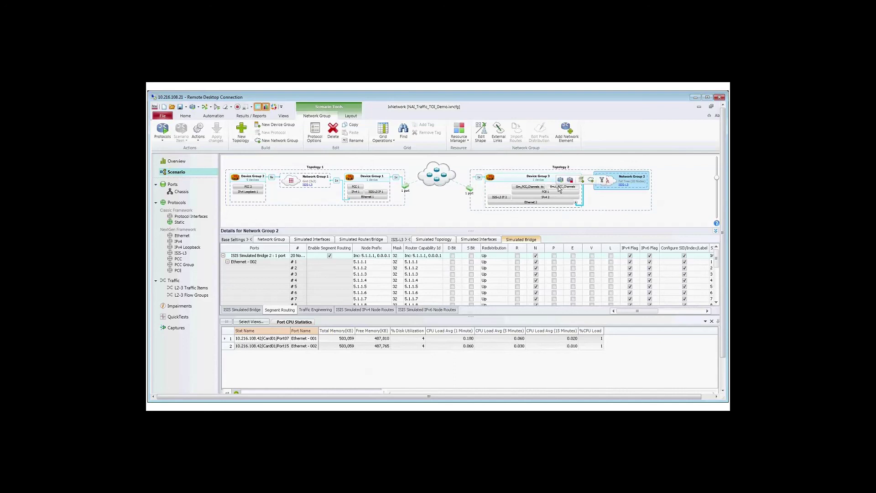
{"action": "left_click", "coordinate": [560, 187]}
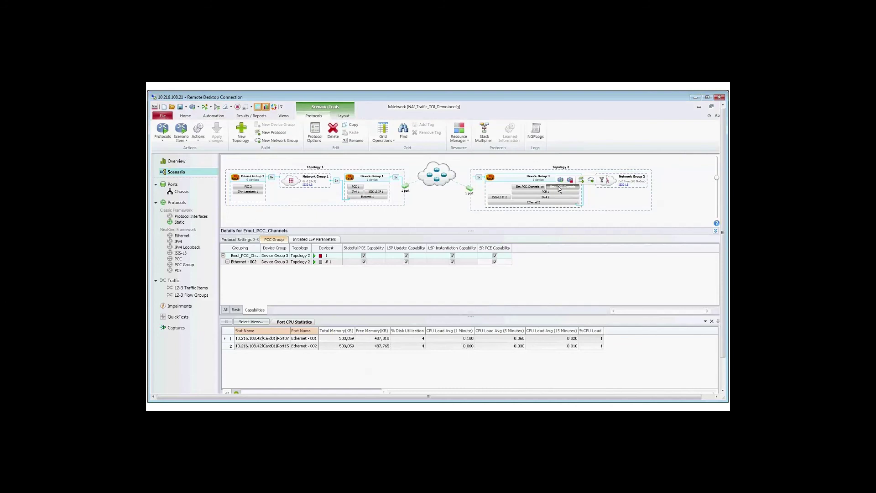
{"action": "left_click", "coordinate": [309, 241]}
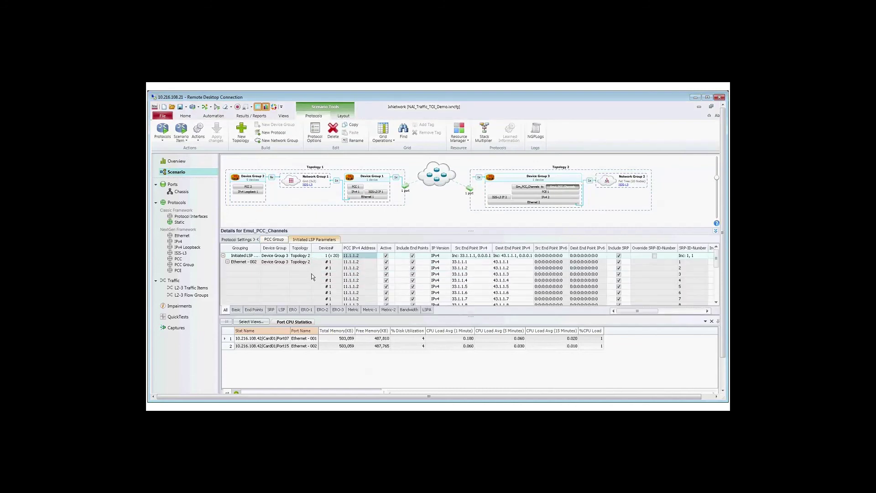
{"action": "left_click", "coordinate": [307, 310]}
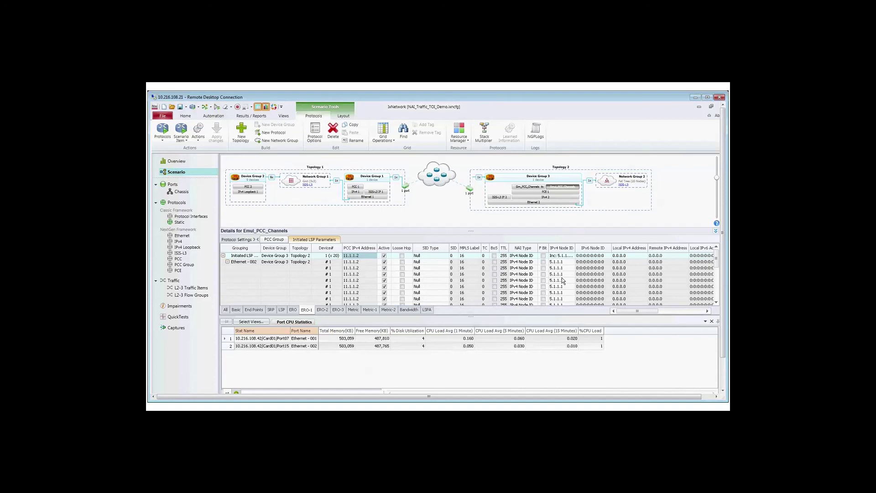
{"action": "left_click", "coordinate": [327, 310]}
- Recheck the simulated bridge settings of Network Group 2, start all protocols, and check the ISIS-L3 interface in Device Group 1
{"action": "left_click", "coordinate": [623, 185]}
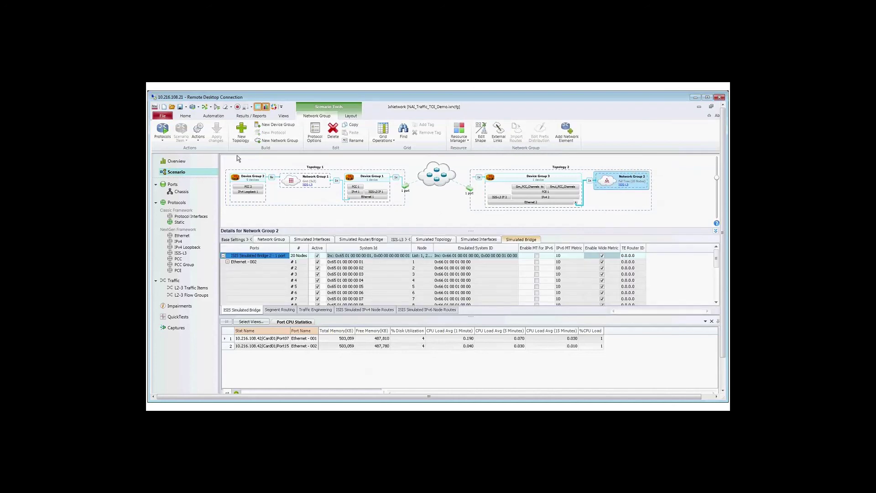
{"action": "left_click", "coordinate": [164, 130]}
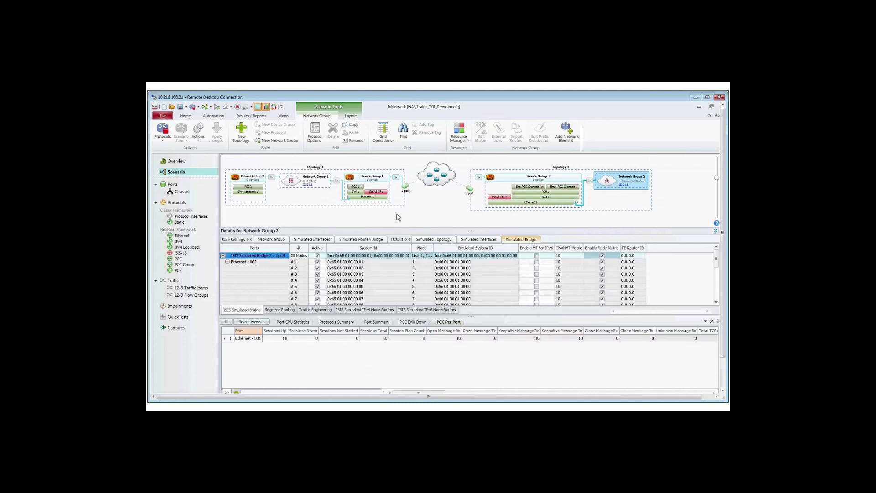
{"action": "mouse_move", "coordinate": [373, 194]}
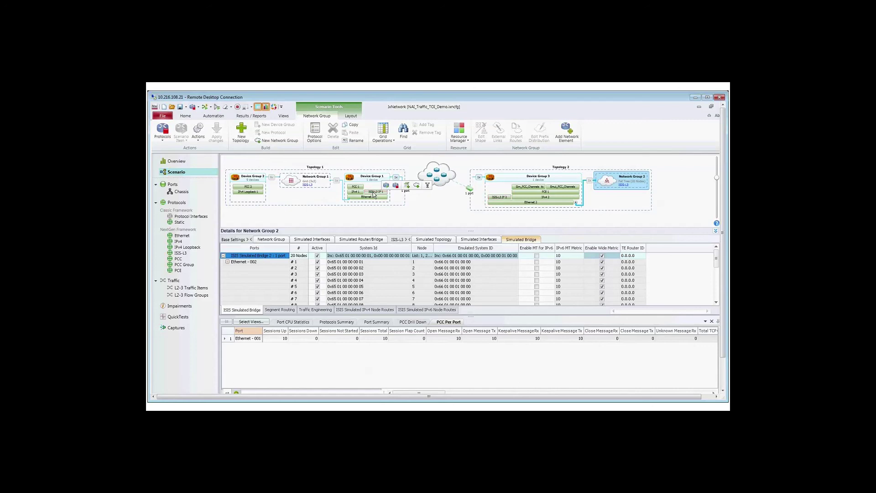
{"action": "mouse_move", "coordinate": [639, 183]}
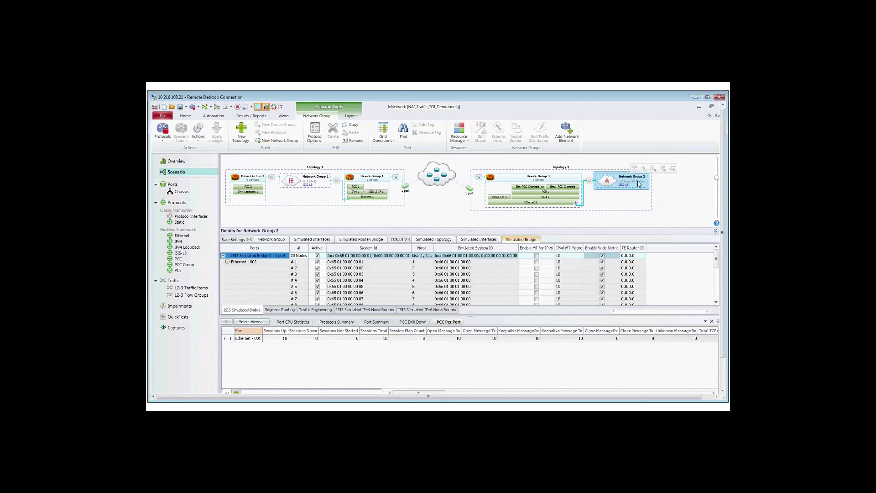
- Get the learned info of Device Group 1's ISIS-L3 interface and examine the SID/Label of the 5.1.1.x IPv4 prefixes
{"action": "left_click", "coordinate": [372, 194]}
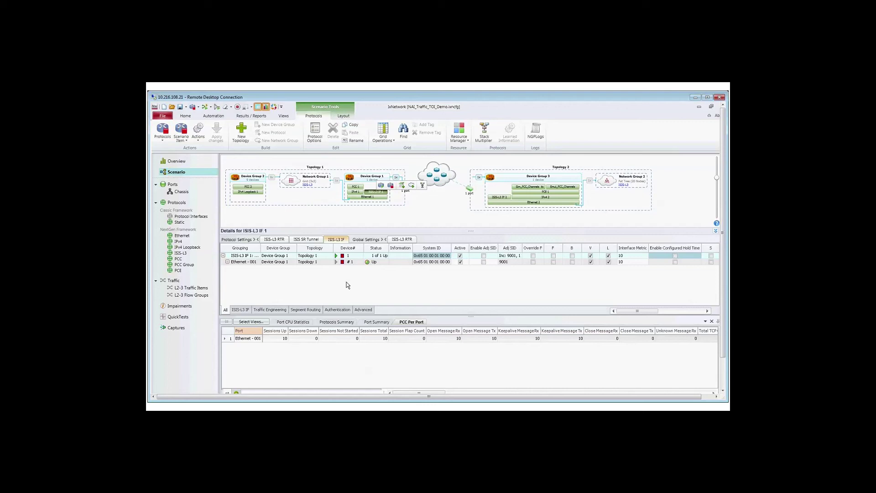
{"action": "right_click", "coordinate": [403, 261]}
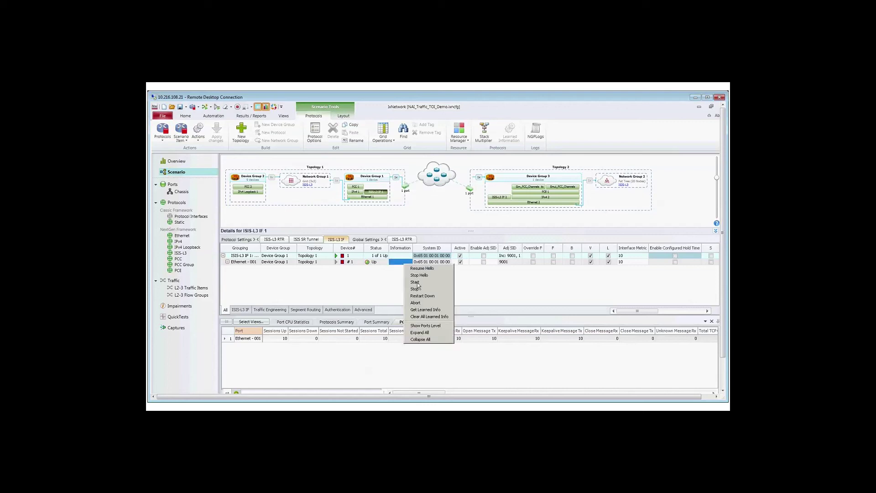
{"action": "left_click", "coordinate": [428, 311]}
{"action": "left_click", "coordinate": [508, 151]}
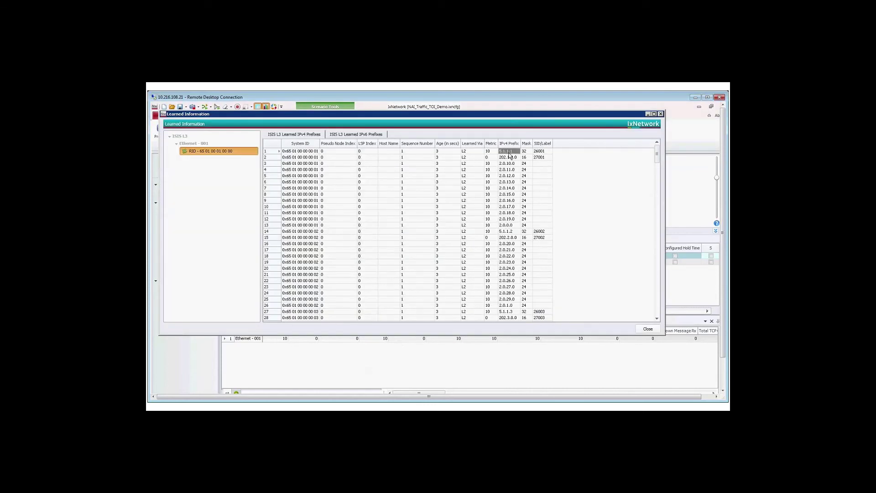
{"action": "left_click", "coordinate": [508, 232]}
{"action": "left_click", "coordinate": [513, 312]}
{"action": "left_click", "coordinate": [540, 313]}
{"action": "left_click", "coordinate": [648, 329]}
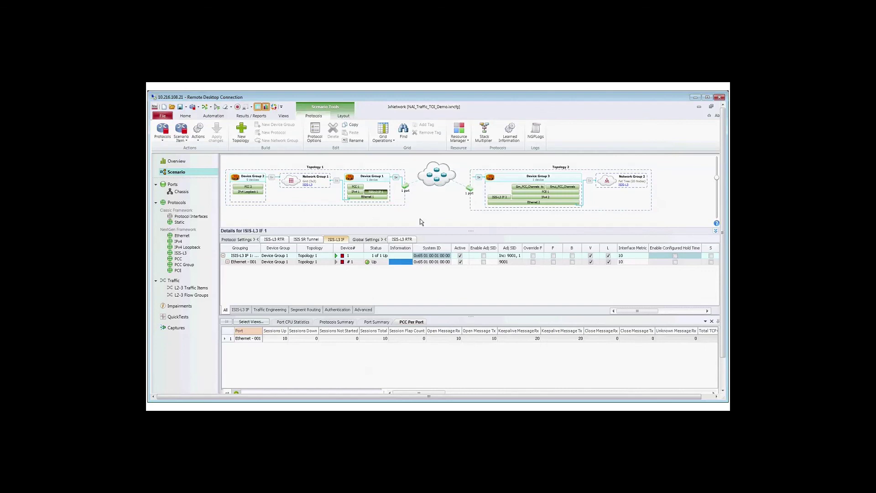
- Get the PCC learned LSPs information for PCC 1 and examine the IPv4 Node IDs of the first LSP
{"action": "left_click", "coordinate": [356, 187]}
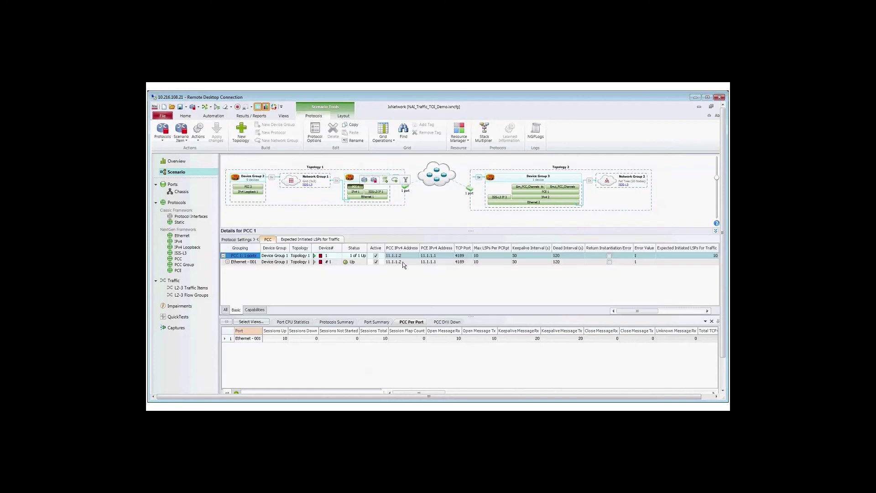
{"action": "right_click", "coordinate": [403, 262]}
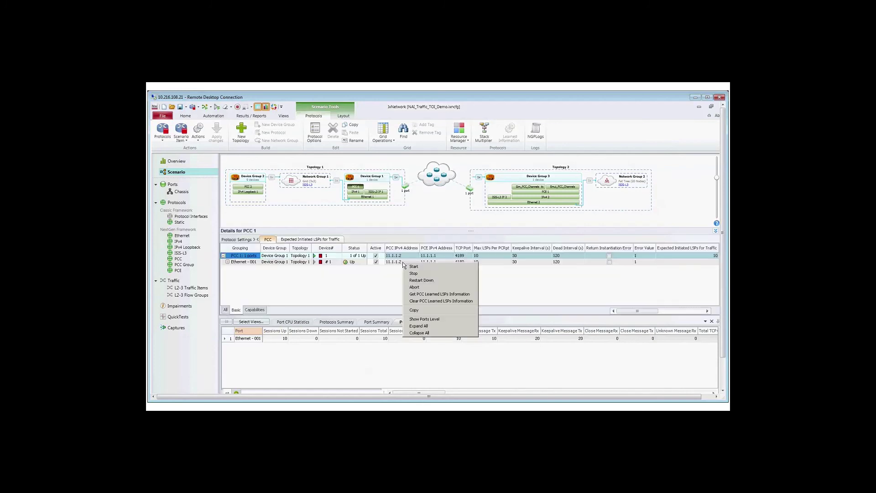
{"action": "left_click", "coordinate": [426, 295]}
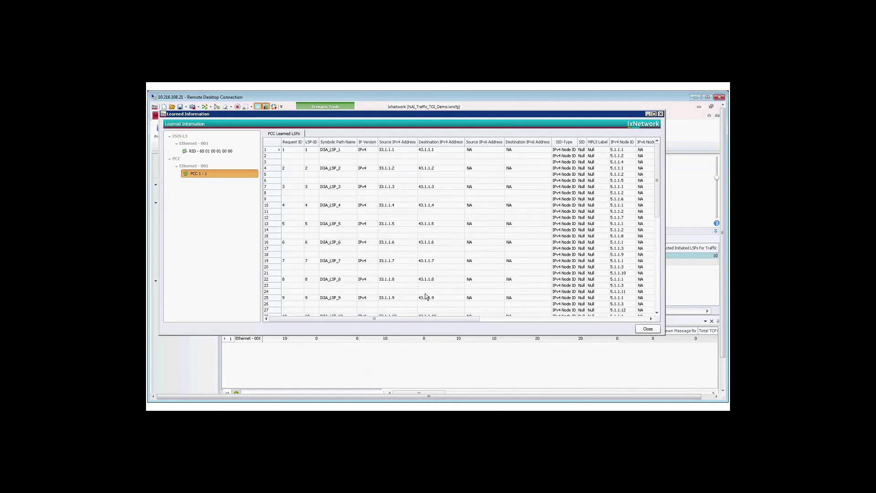
{"action": "left_click", "coordinate": [628, 152]}
{"action": "left_click", "coordinate": [629, 157]}
{"action": "left_click", "coordinate": [628, 162]}
{"action": "left_click", "coordinate": [648, 329]}
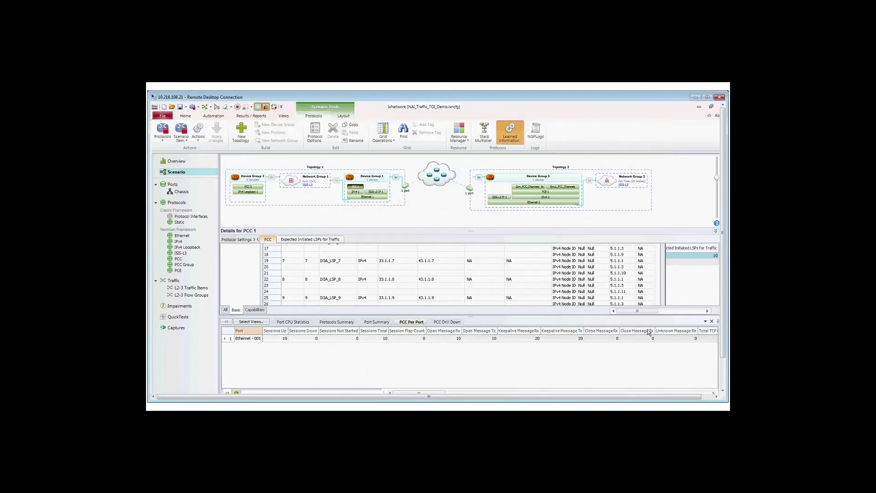
- Open the Emul PCC Ingress traffic item for editing and examine the endpoints selected under source Topology 1 and destination Topology 2
{"action": "left_click", "coordinate": [191, 289]}
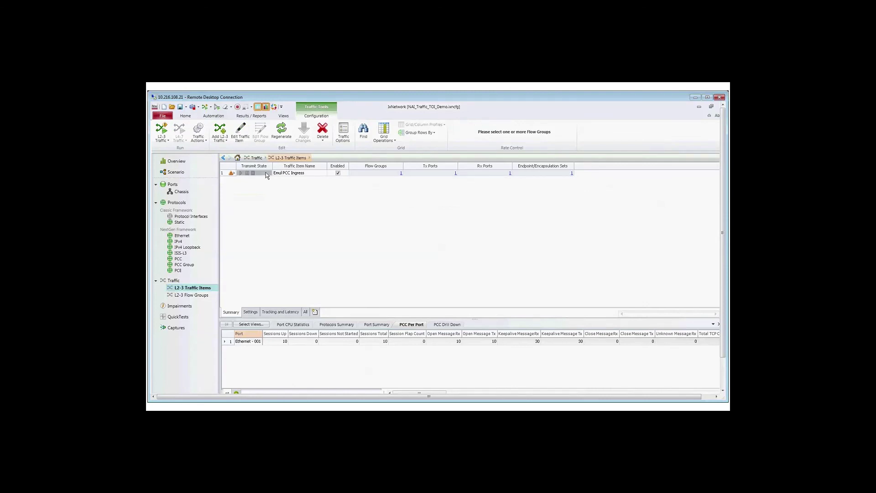
{"action": "left_click", "coordinate": [241, 130]}
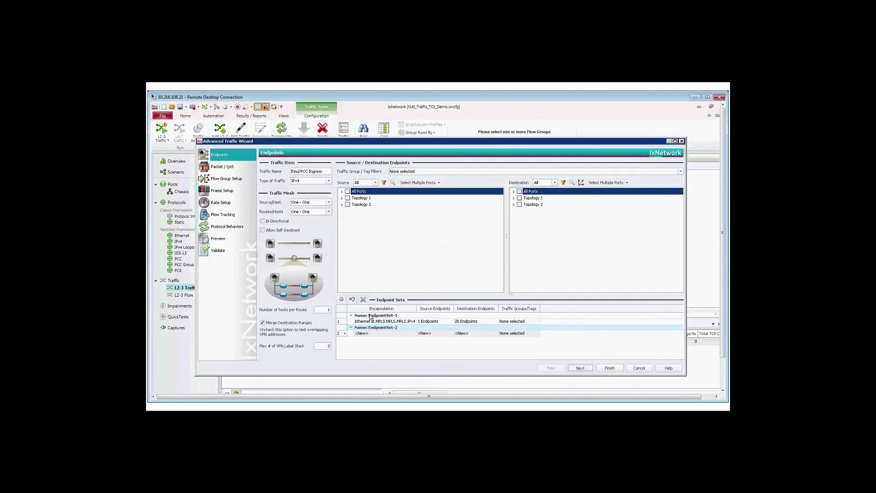
{"action": "left_click", "coordinate": [371, 316]}
{"action": "right_click", "coordinate": [367, 200]}
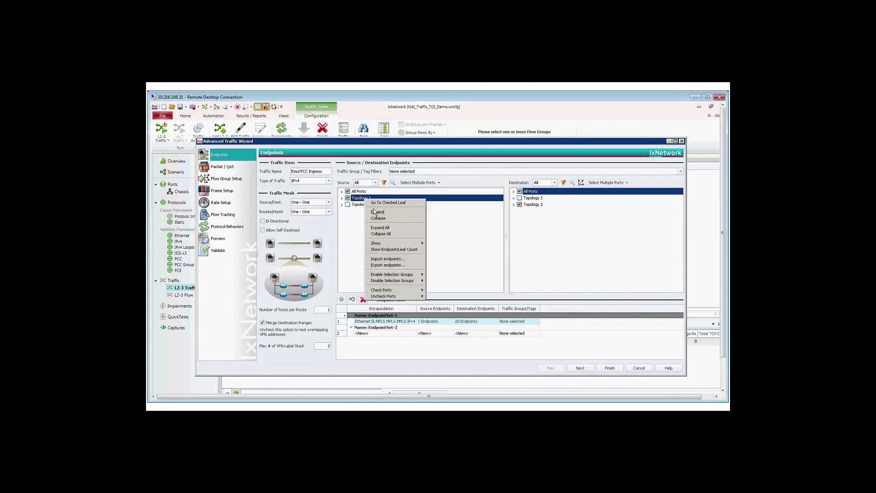
{"action": "left_click", "coordinate": [402, 213]}
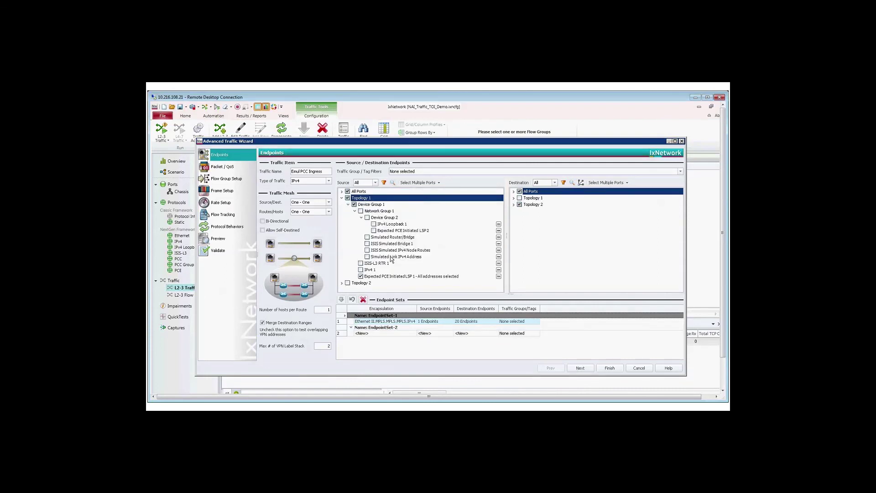
{"action": "right_click", "coordinate": [532, 206]}
{"action": "left_click", "coordinate": [544, 220]}
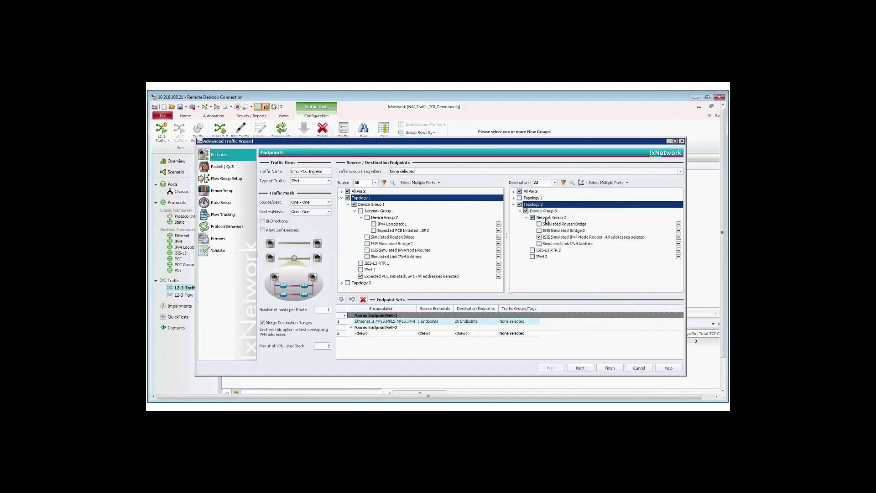
- Review the packet and flow tracking settings, preview the packets of Emul PCC Ingress Flow Group 0001, and finish the wizard
{"action": "left_click", "coordinate": [581, 368]}
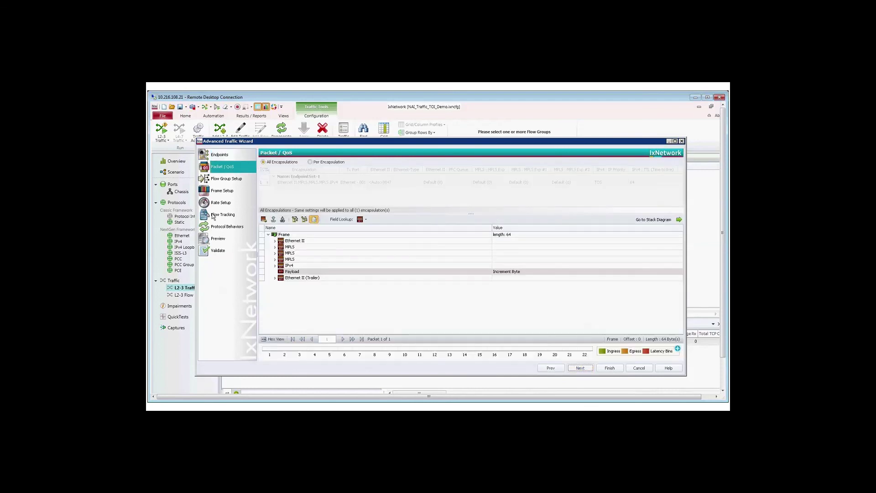
{"action": "left_click", "coordinate": [213, 216]}
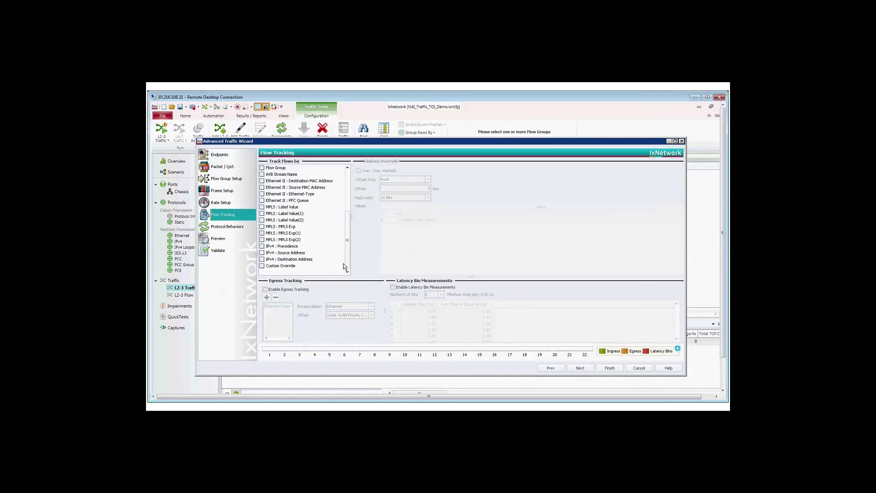
{"action": "left_click", "coordinate": [218, 241]}
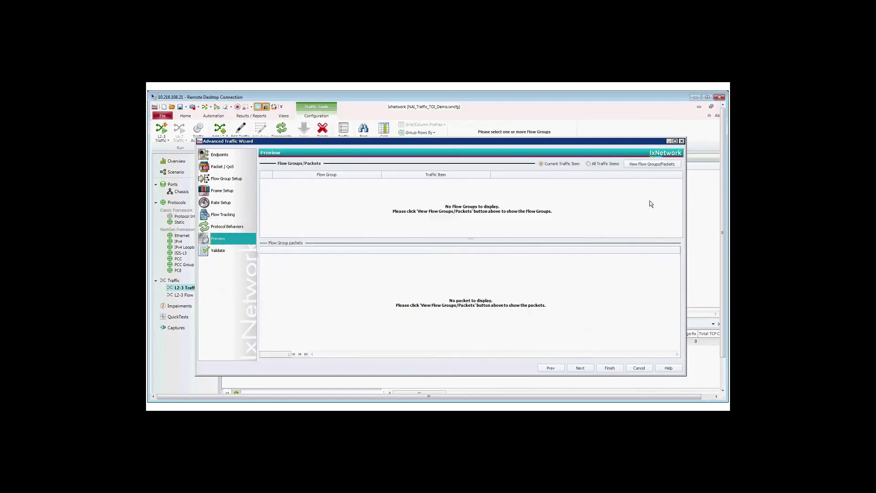
{"action": "left_click", "coordinate": [647, 165]}
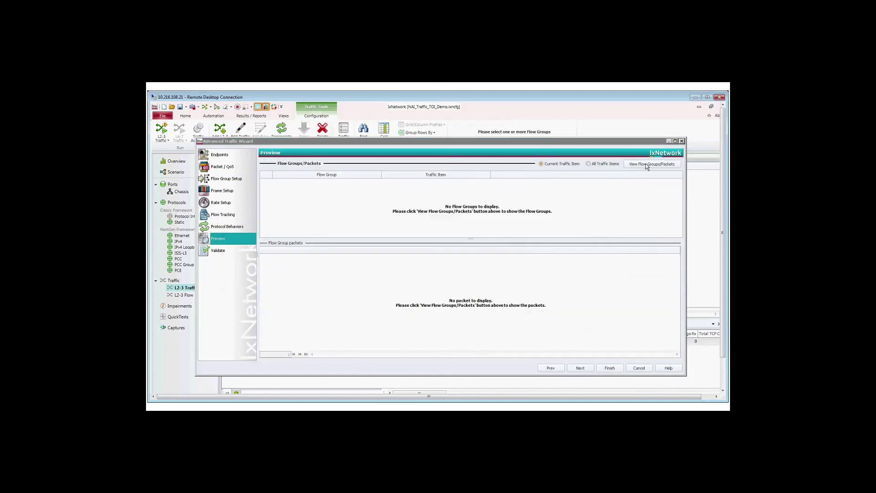
{"action": "left_click", "coordinate": [328, 188]}
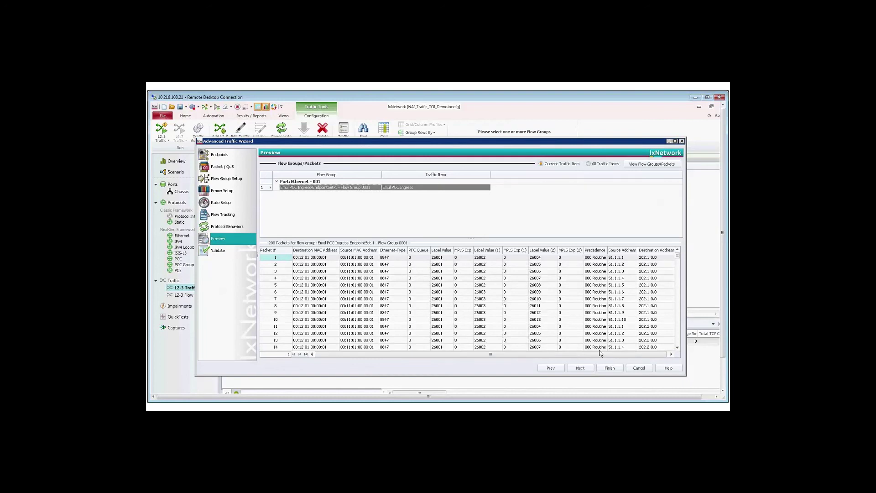
{"action": "left_click", "coordinate": [612, 368]}
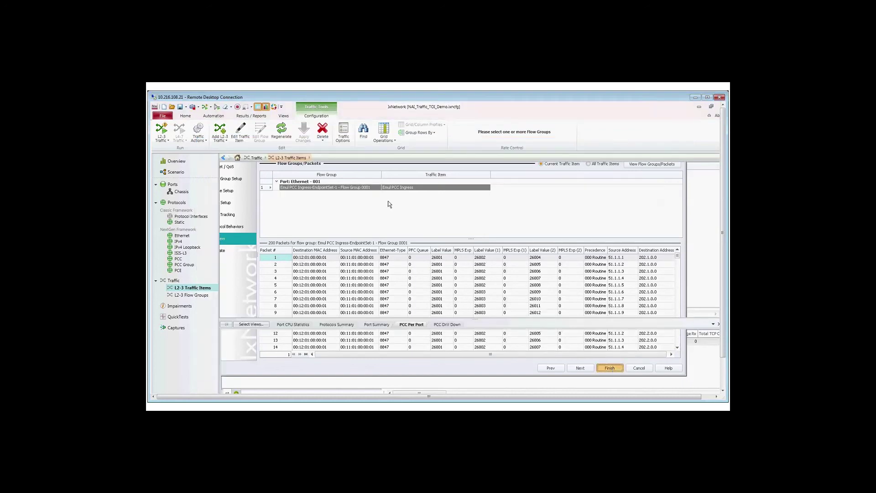
- Apply and start the L2-3 traffic, and enlarge the statistics view to examine the flow statistics with MPLS labels
{"action": "left_click", "coordinate": [163, 130]}
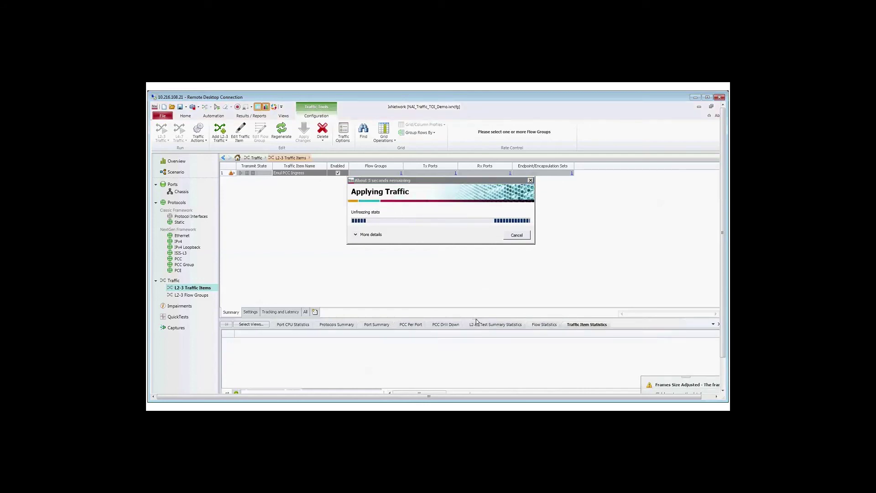
{"action": "left_click_drag", "start_coordinate": [476, 320], "coordinate": [467, 224]}
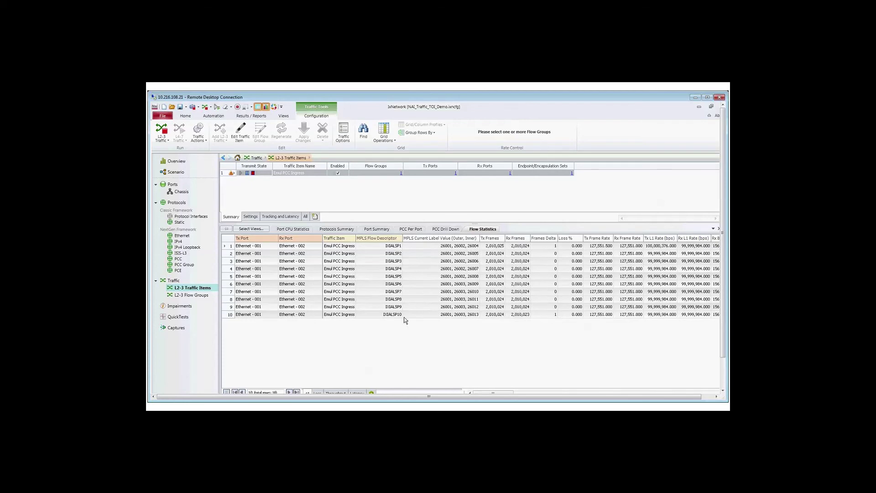
- Return to the scenario and examine PCC 1's Expected Initiated LSPs for Traffic, including symbolic path names and source addresses
{"action": "left_click", "coordinate": [176, 172]}
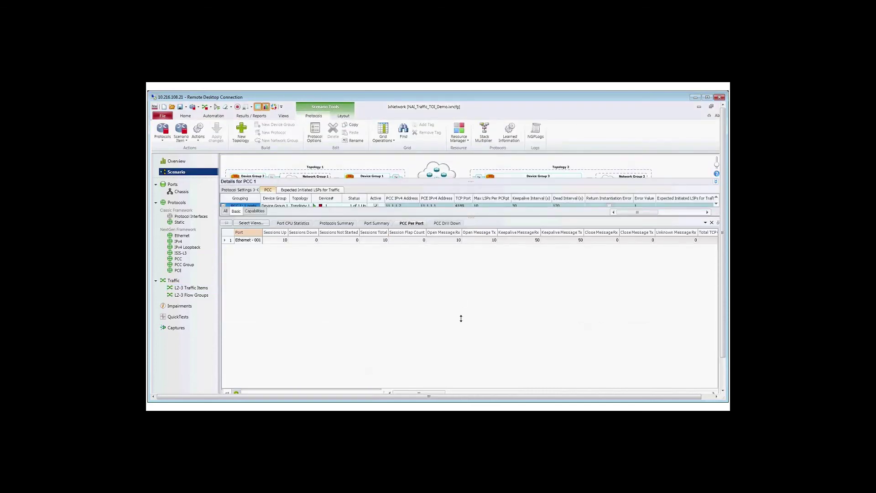
{"action": "left_click_drag", "start_coordinate": [462, 319], "coordinate": [447, 310]}
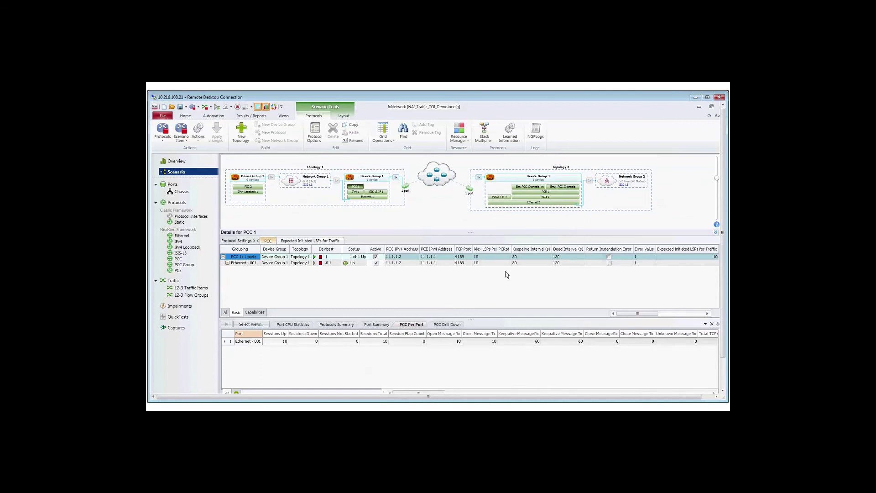
{"action": "left_click", "coordinate": [692, 314]}
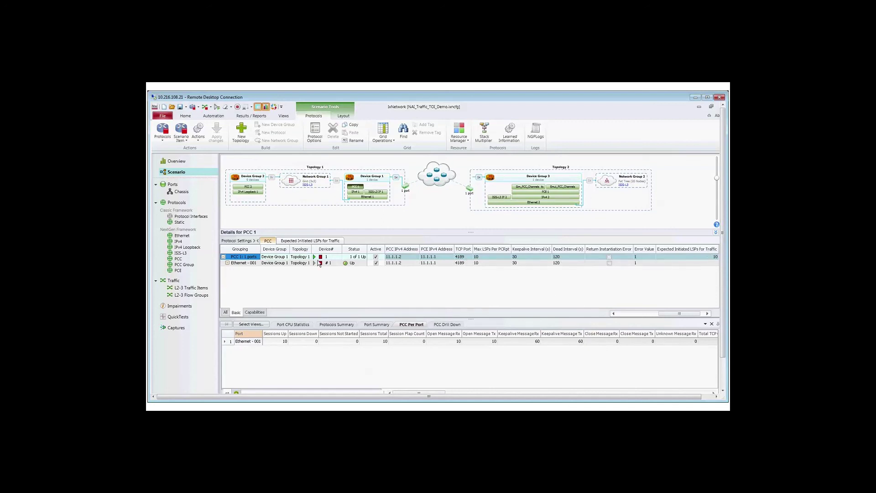
{"action": "left_click", "coordinate": [310, 241]}
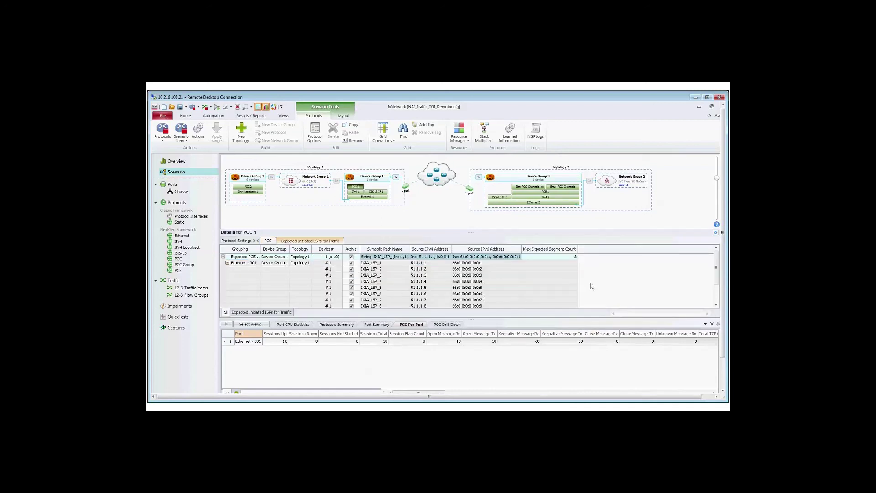
{"action": "scroll", "coordinate": [718, 301], "scroll_direction": "down", "scroll_amount": 2}
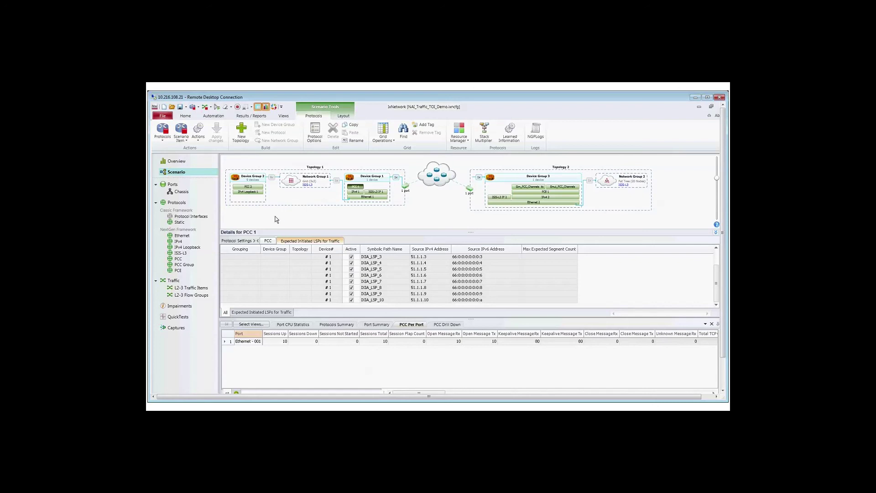
- Stop all protocols in the scenario
{"action": "left_click", "coordinate": [197, 108]}
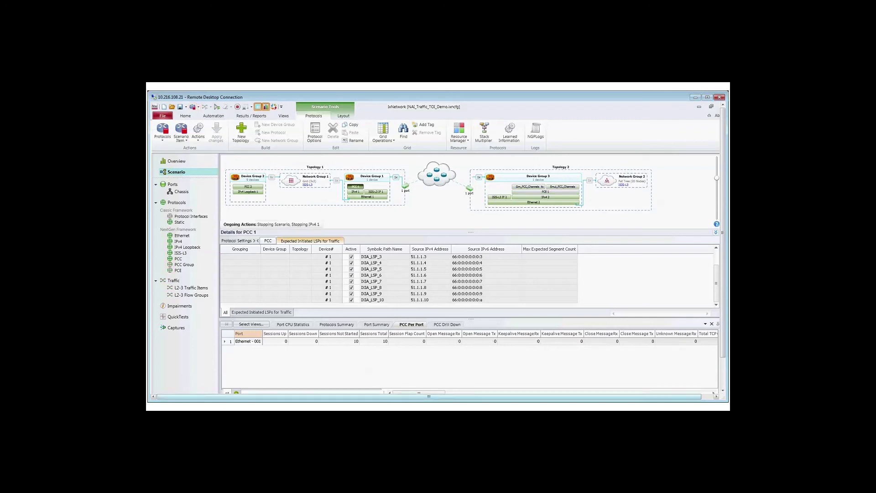